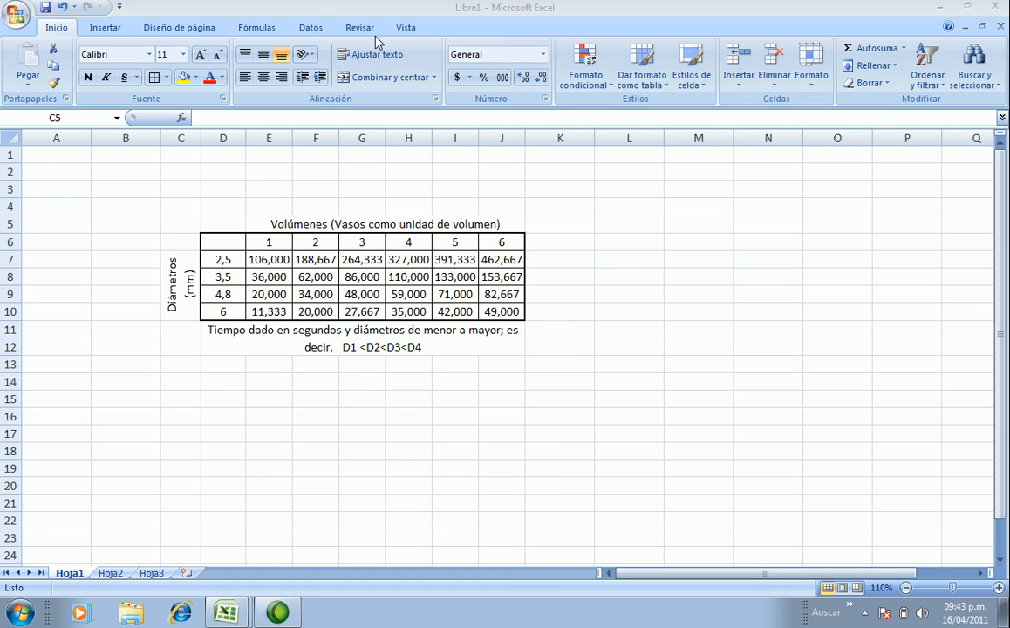
Enter the title "Volumen 1" in cell D14, below the volumes table
{"action": "left_click", "coordinate": [228, 385]}
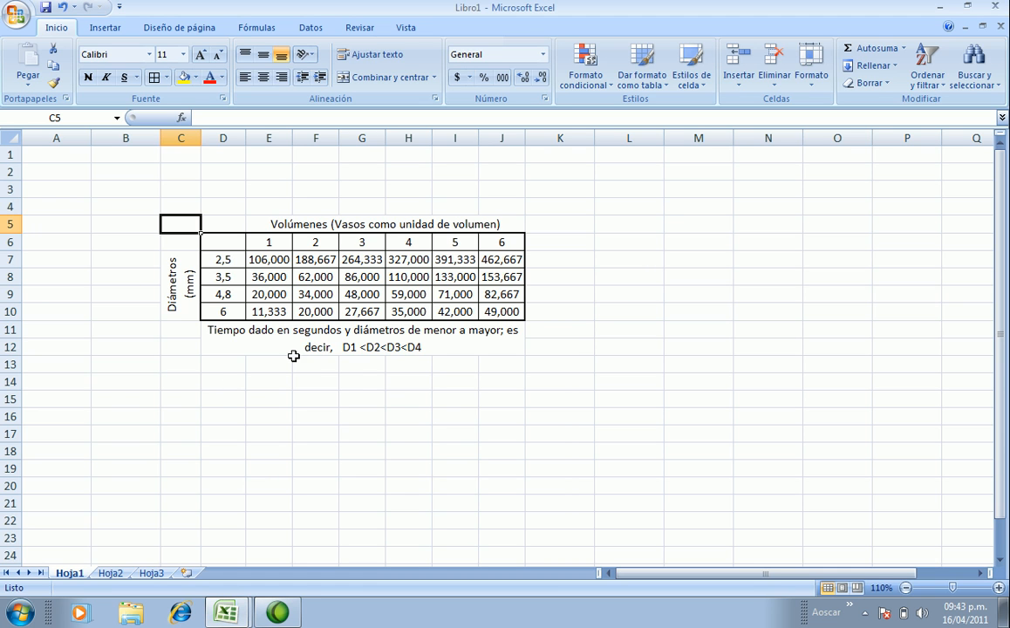
{"action": "left_click", "coordinate": [225, 382]}
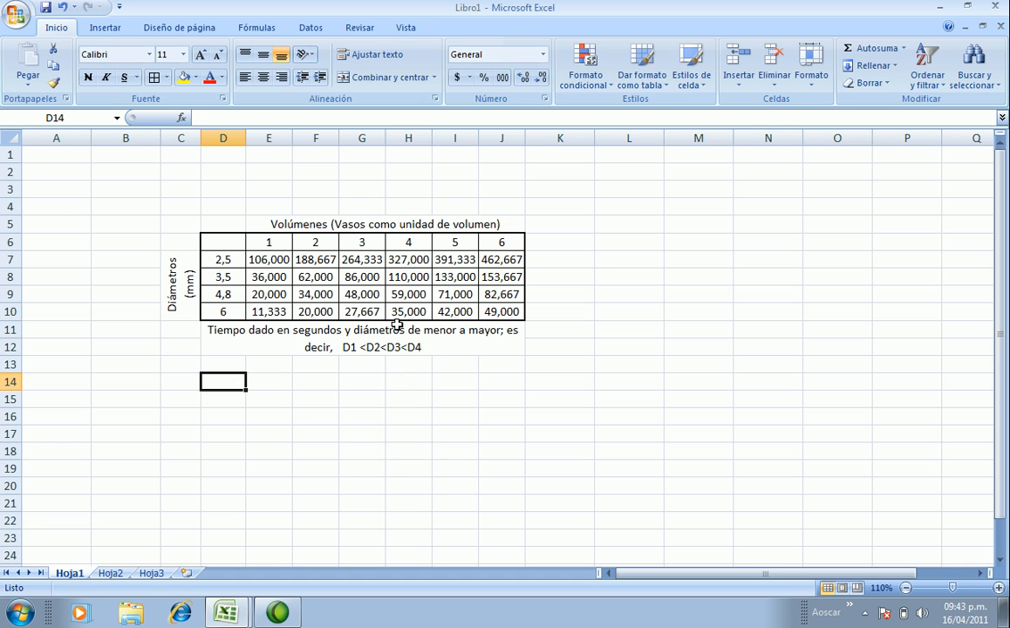
{"action": "type", "text": "Volum"}
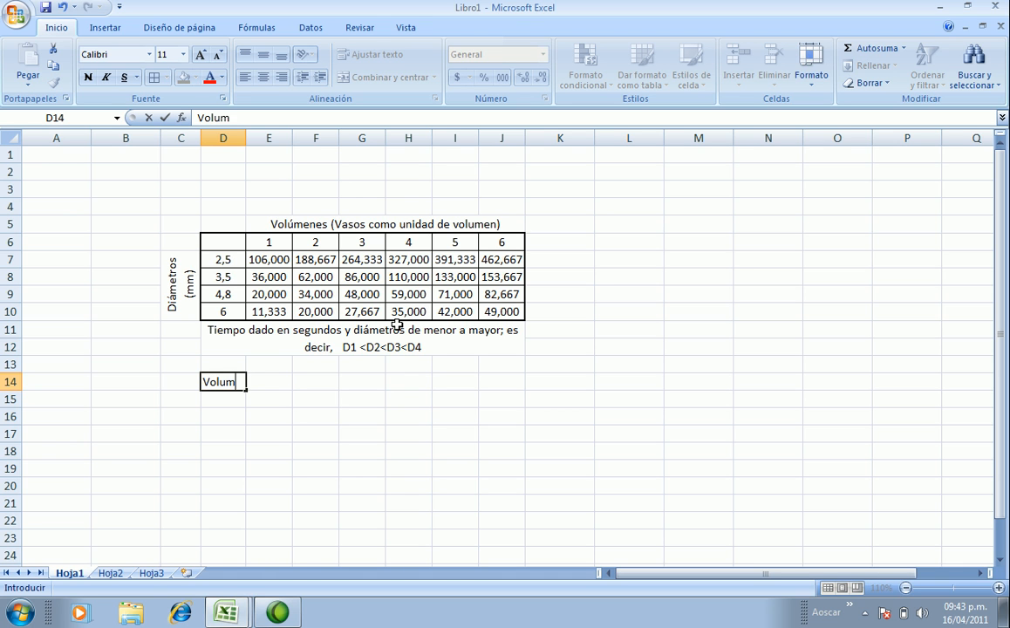
{"action": "type", "text": "en 1"}
{"action": "key", "text": "Return"}
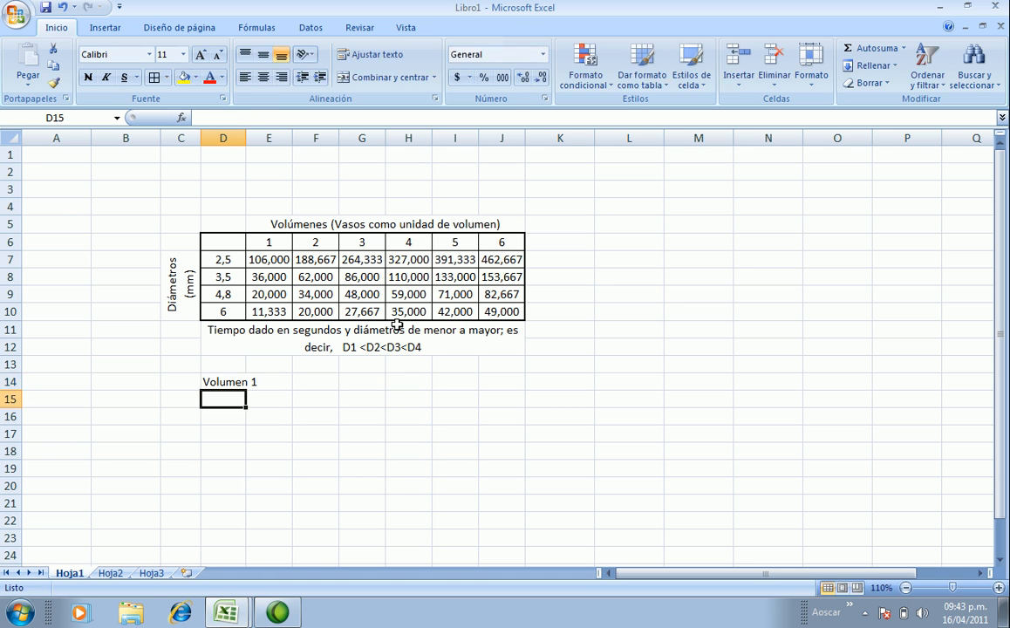
Merge cells D14:E14 and center the "Volumen 1" title across them
{"action": "left_click_drag", "start_coordinate": [223, 383], "coordinate": [268, 383]}
{"action": "left_click", "coordinate": [387, 76]}
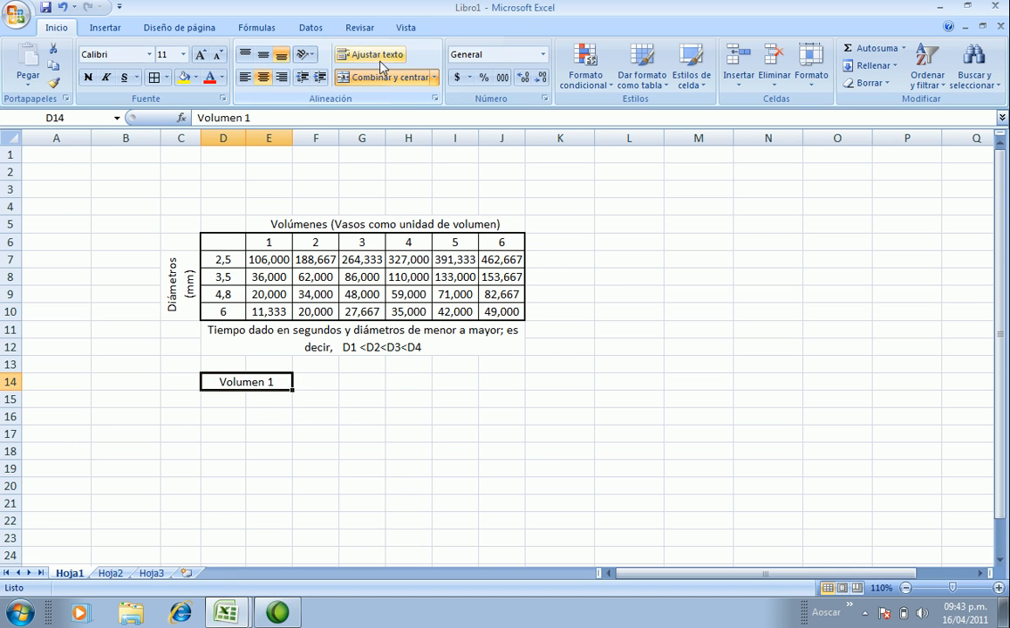
{"action": "left_click", "coordinate": [347, 54]}
{"action": "key", "text": "Return"}
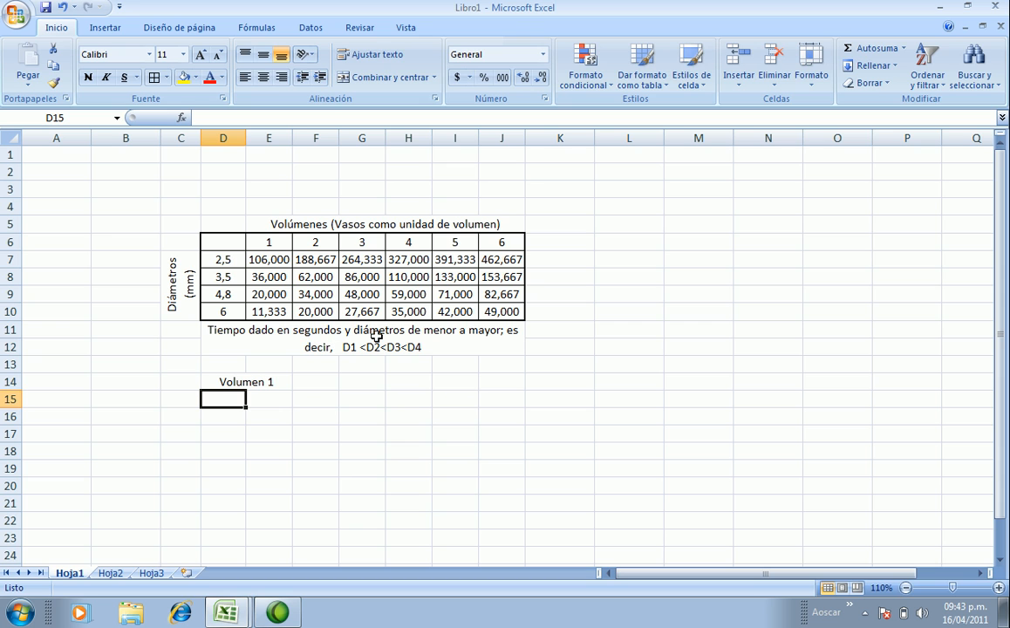
Enter the column headers "D(mm)" in D15 and "T (s)" in E15
{"action": "type", "text": "D"}
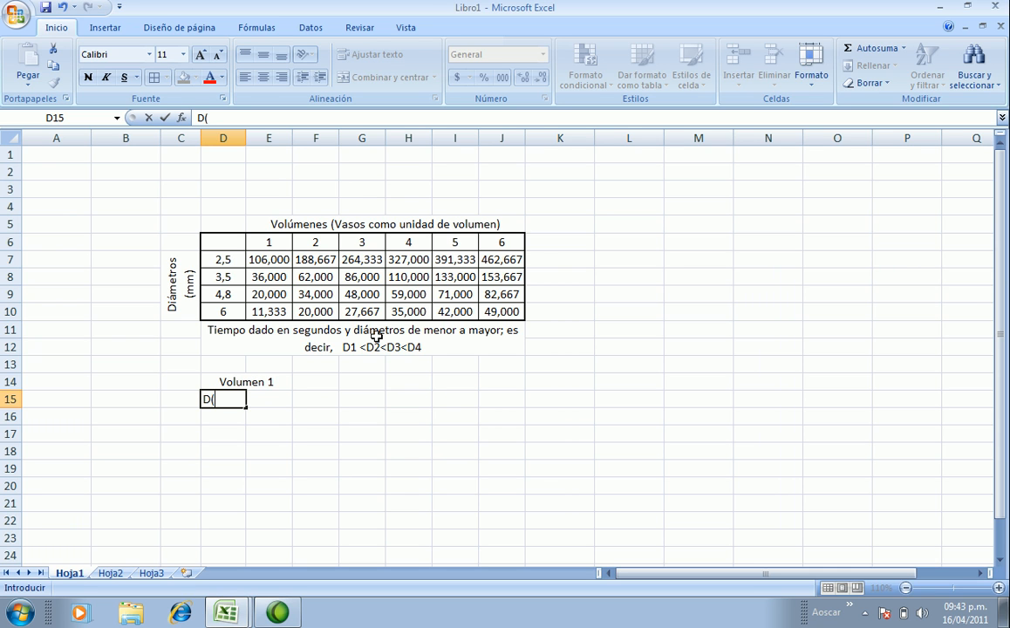
{"action": "type", "text": "(mm"}
{"action": "left_click", "coordinate": [279, 400]}
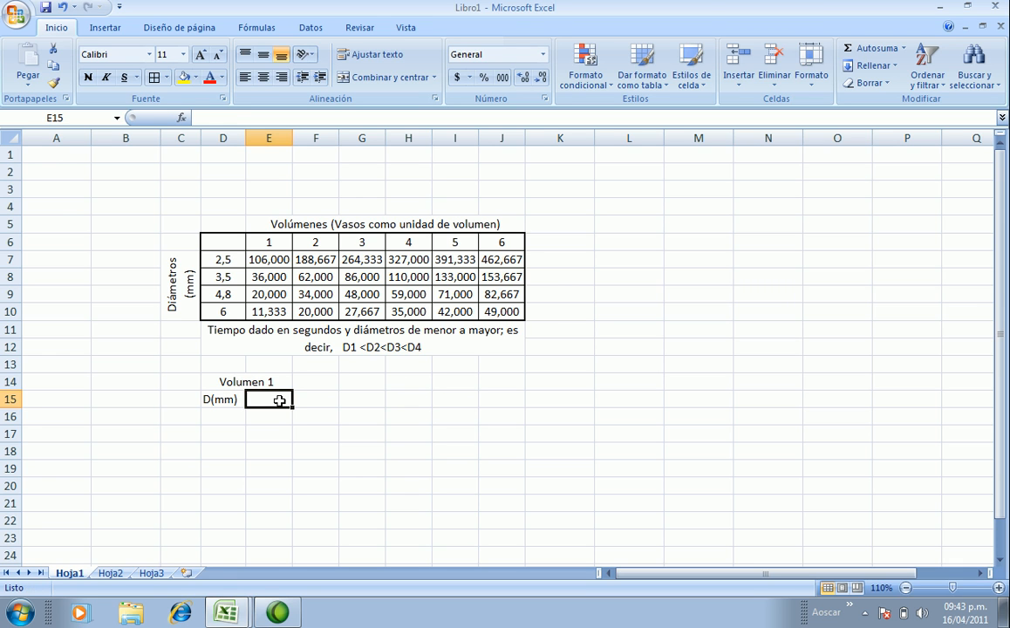
{"action": "type", "text": "T (s"}
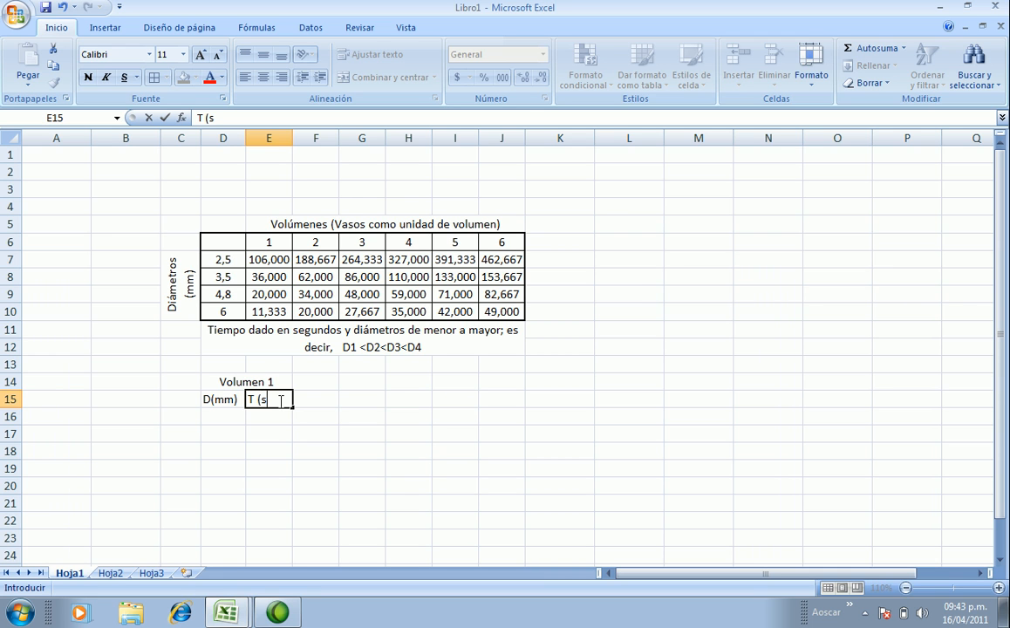
{"action": "key", "text": "Return"}
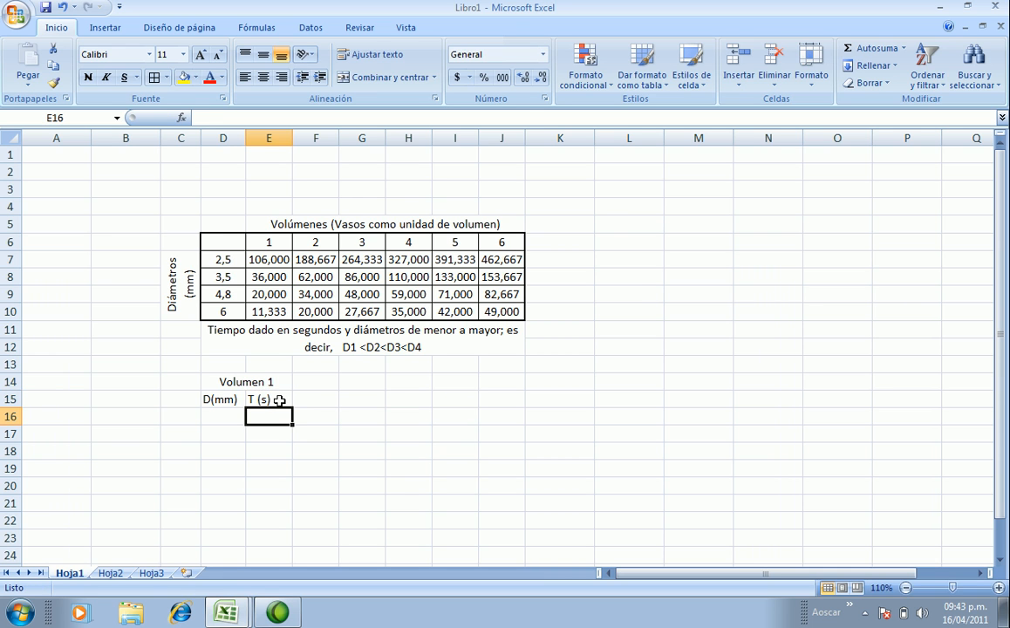
Copy the diameters and volume 1 times from D7:E10 and paste them as values only starting at D16
{"action": "left_click_drag", "start_coordinate": [226, 258], "coordinate": [235, 307]}
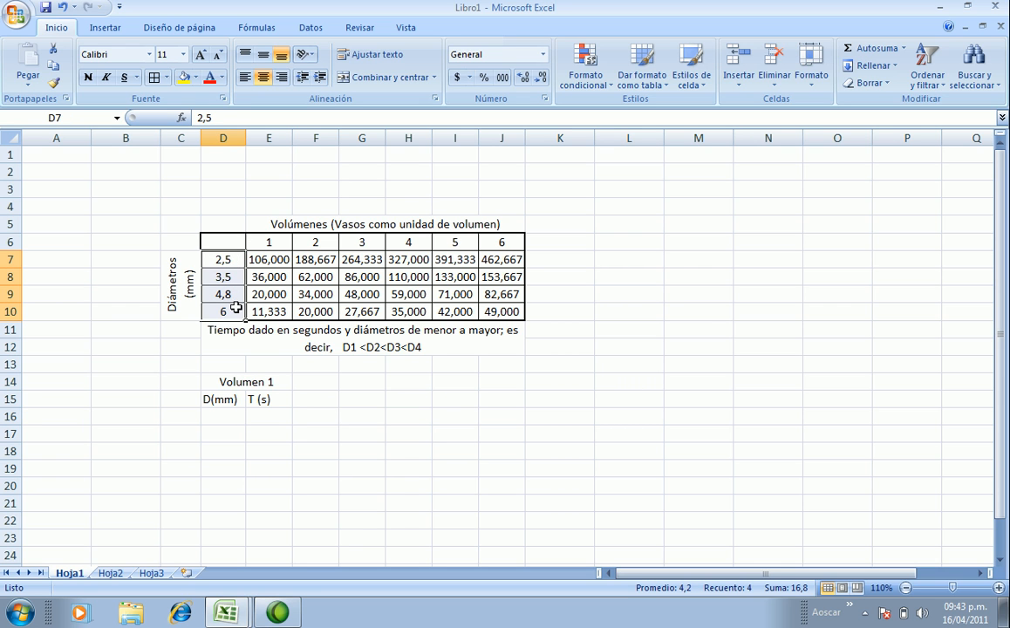
{"action": "left_click_drag", "start_coordinate": [230, 259], "coordinate": [270, 311]}
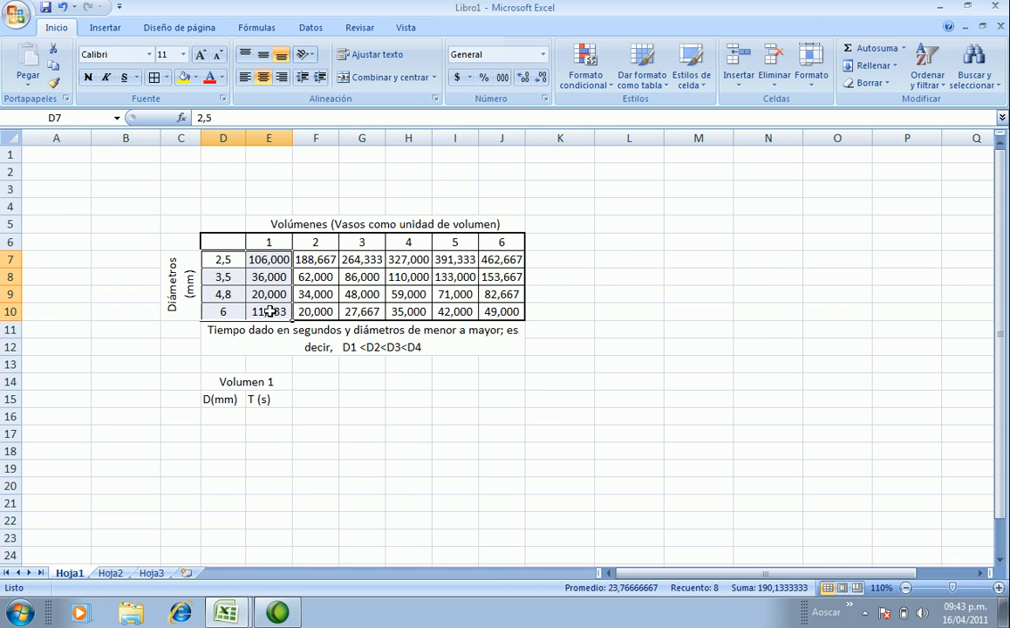
{"action": "key", "text": "ctrl+c"}
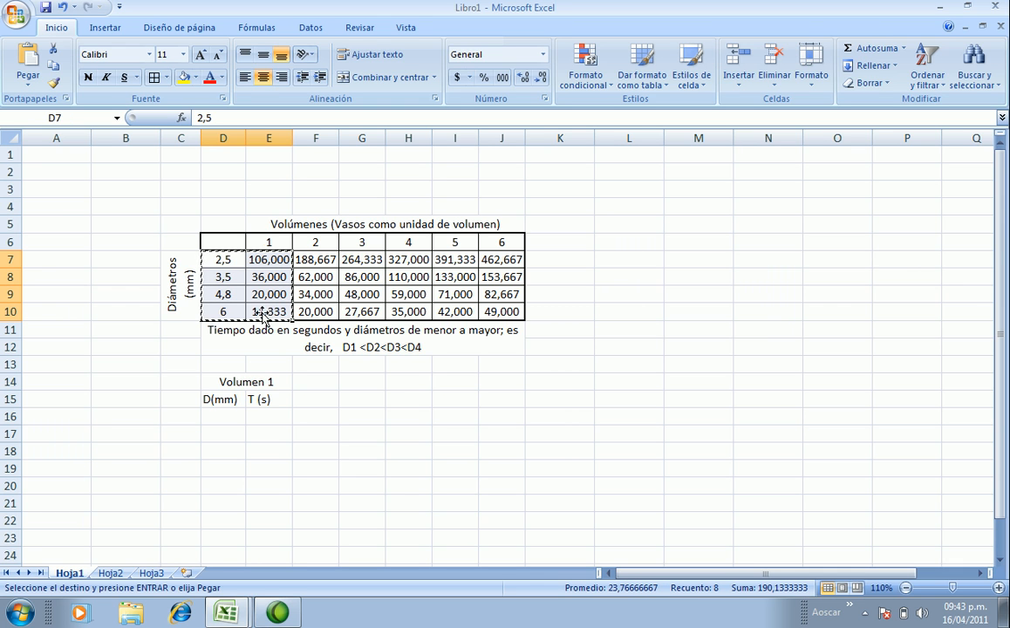
{"action": "left_click", "coordinate": [227, 415]}
{"action": "right_click", "coordinate": [227, 415]}
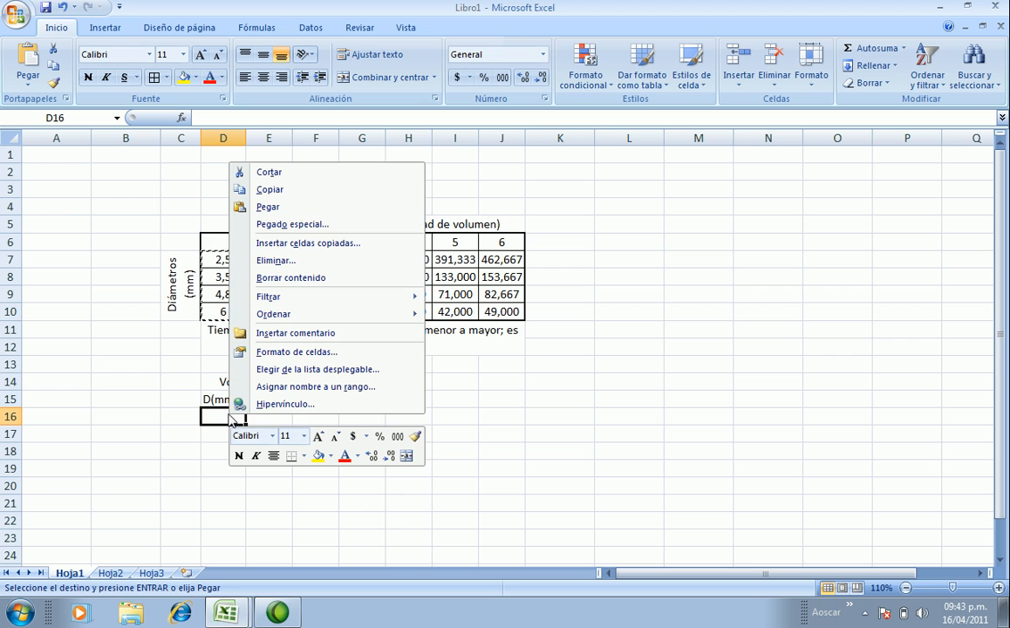
{"action": "left_click", "coordinate": [282, 226]}
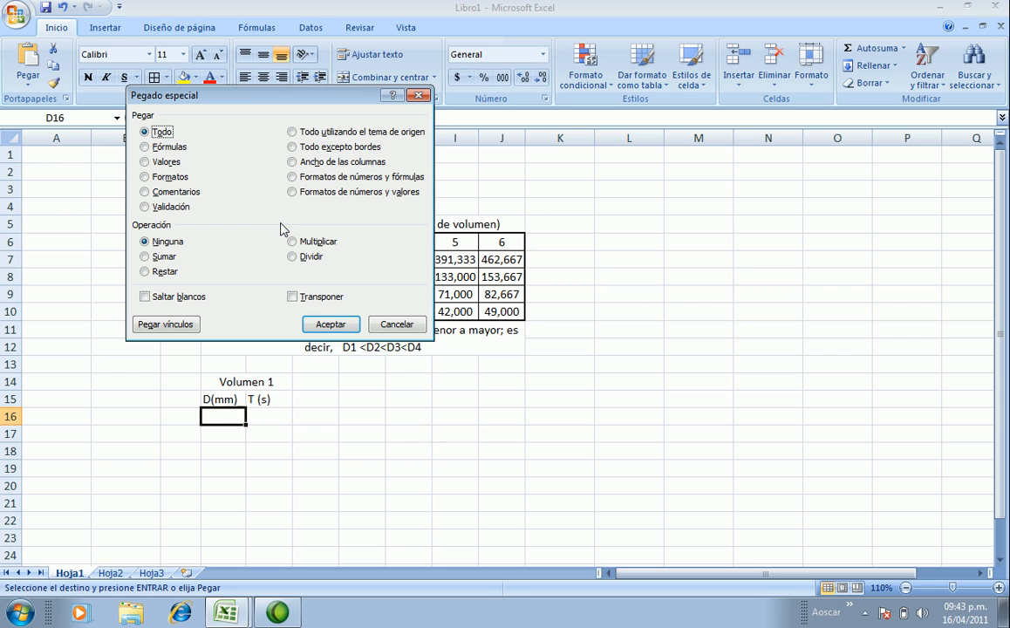
{"action": "left_click", "coordinate": [165, 163]}
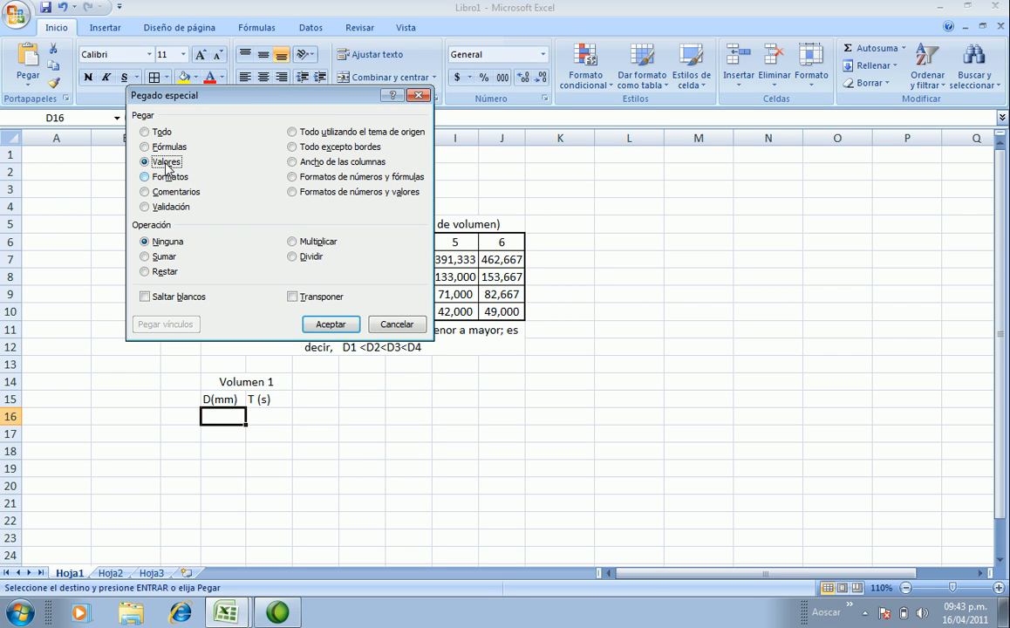
{"action": "left_click", "coordinate": [326, 323]}
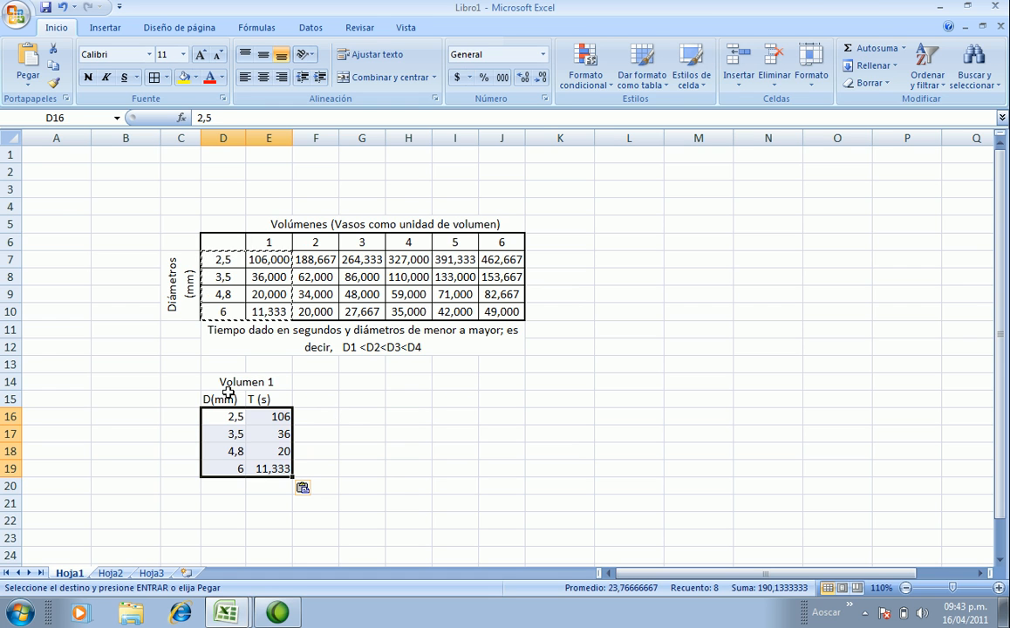
Apply all borders to the small table D15:E19 and center its contents
{"action": "left_click_drag", "start_coordinate": [222, 399], "coordinate": [269, 471]}
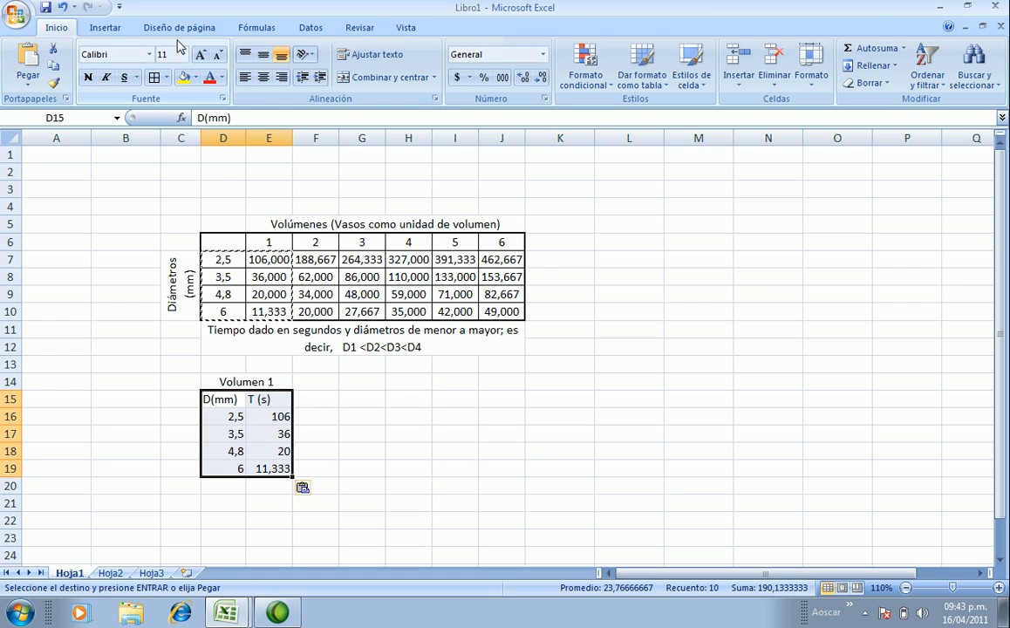
{"action": "left_click", "coordinate": [154, 77]}
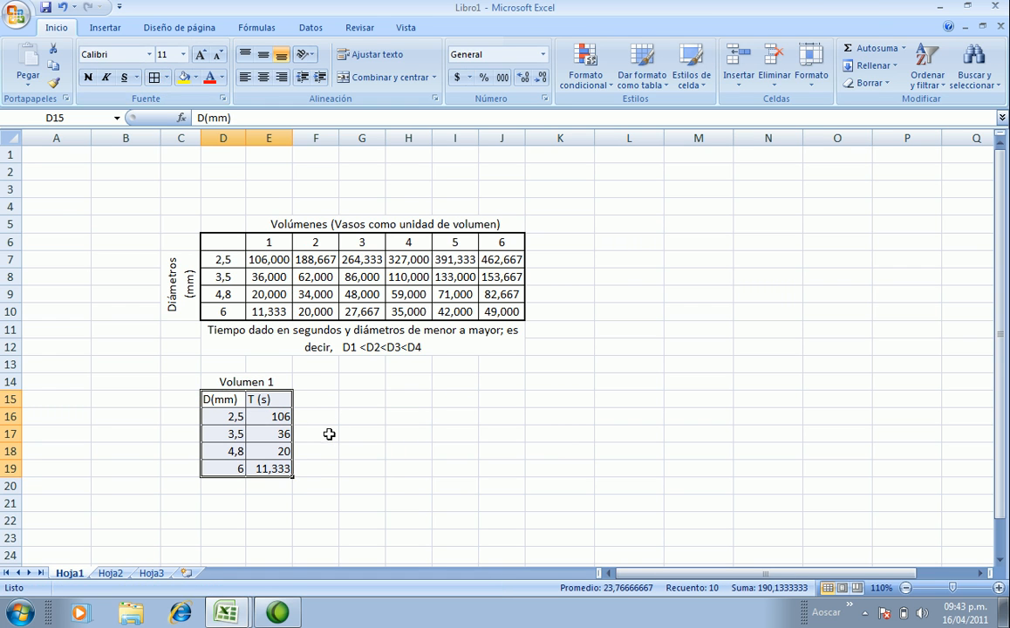
{"action": "left_click", "coordinate": [263, 77]}
{"action": "left_click", "coordinate": [323, 417]}
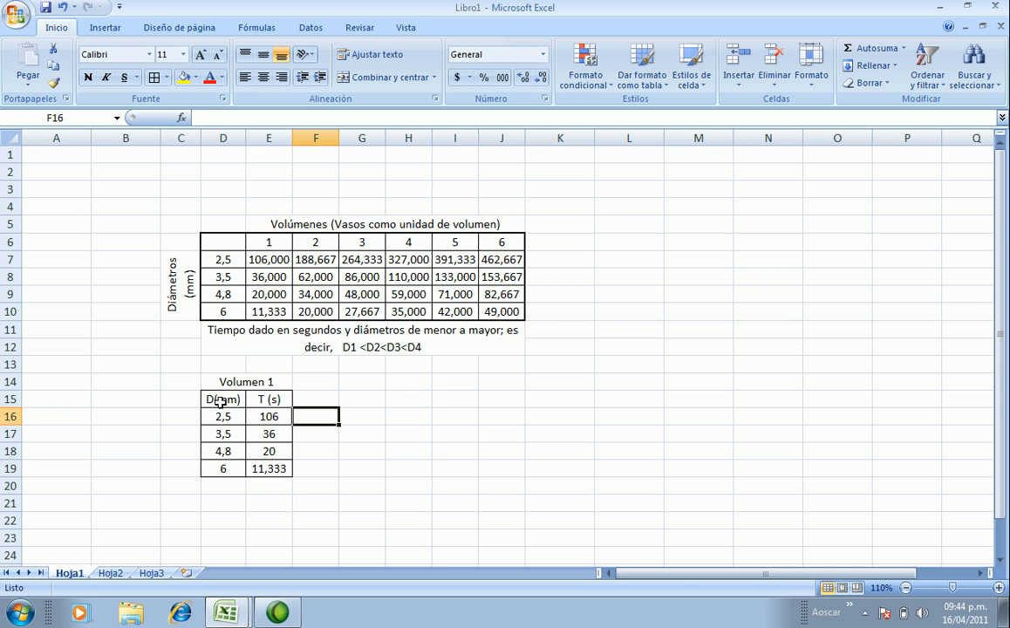
Insert a scatter chart with smooth lines and markers from D16:E19 and move it beside the volumes table, starting around column K
{"action": "left_click_drag", "start_coordinate": [221, 401], "coordinate": [271, 469]}
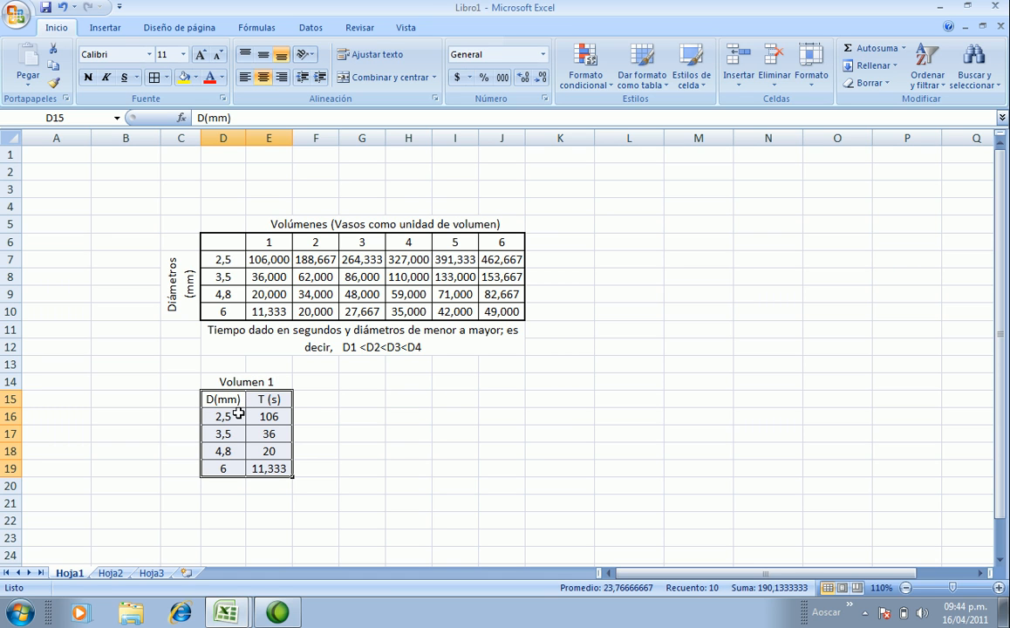
{"action": "left_click_drag", "start_coordinate": [241, 417], "coordinate": [269, 470]}
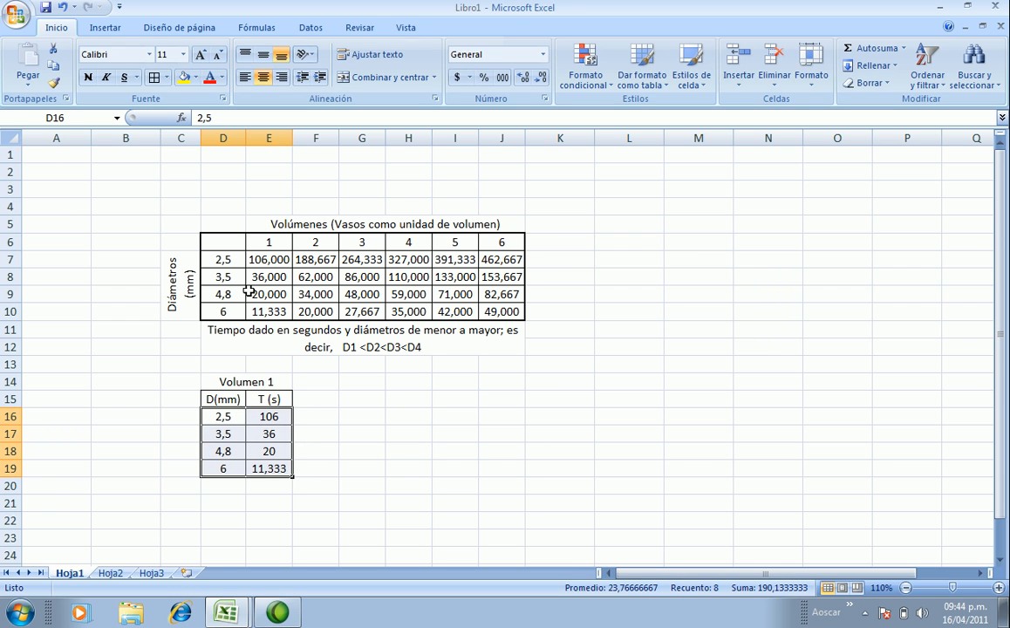
{"action": "left_click_drag", "start_coordinate": [235, 417], "coordinate": [263, 474]}
{"action": "left_click", "coordinate": [120, 28]}
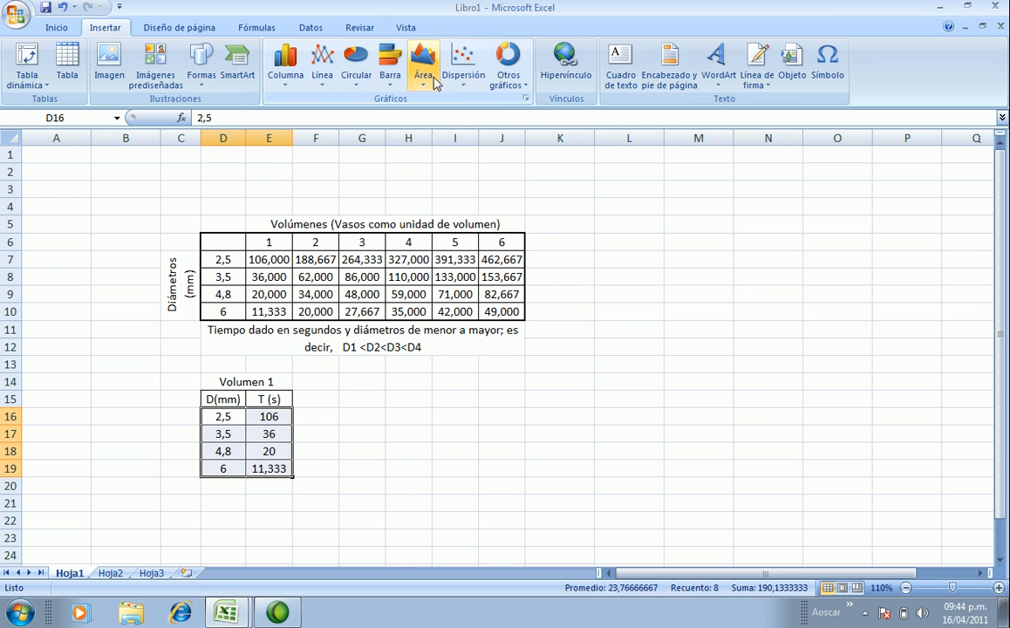
{"action": "left_click", "coordinate": [465, 66]}
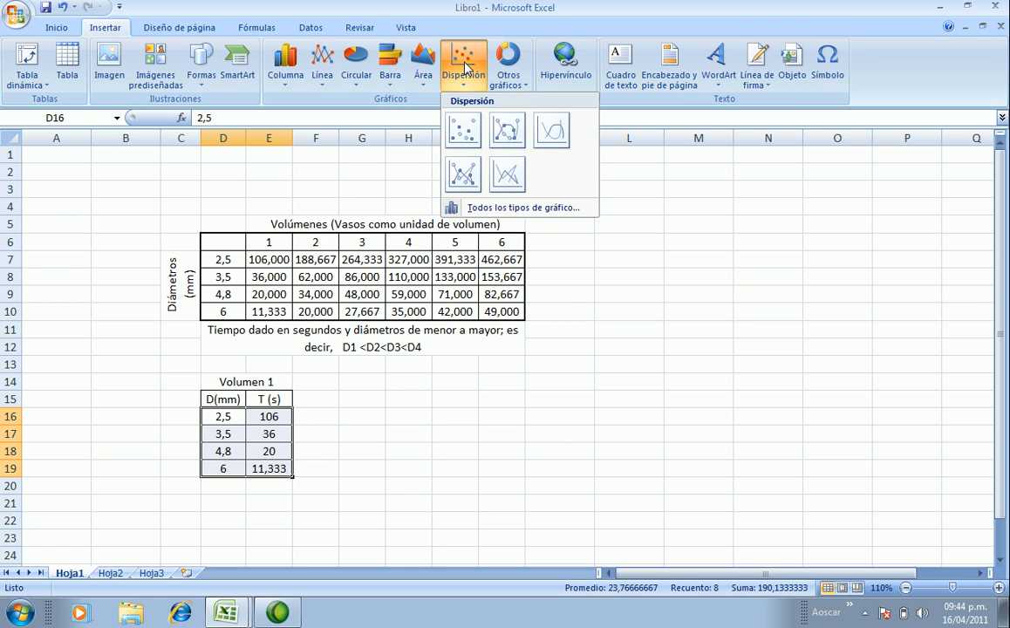
{"action": "left_click", "coordinate": [509, 132]}
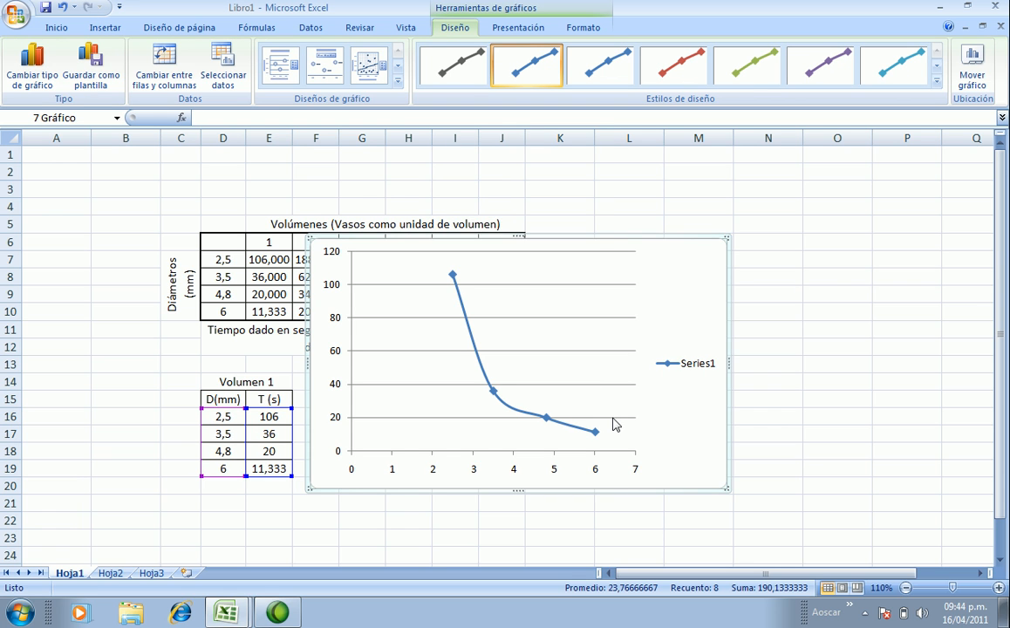
{"action": "left_click_drag", "start_coordinate": [621, 242], "coordinate": [831, 159]}
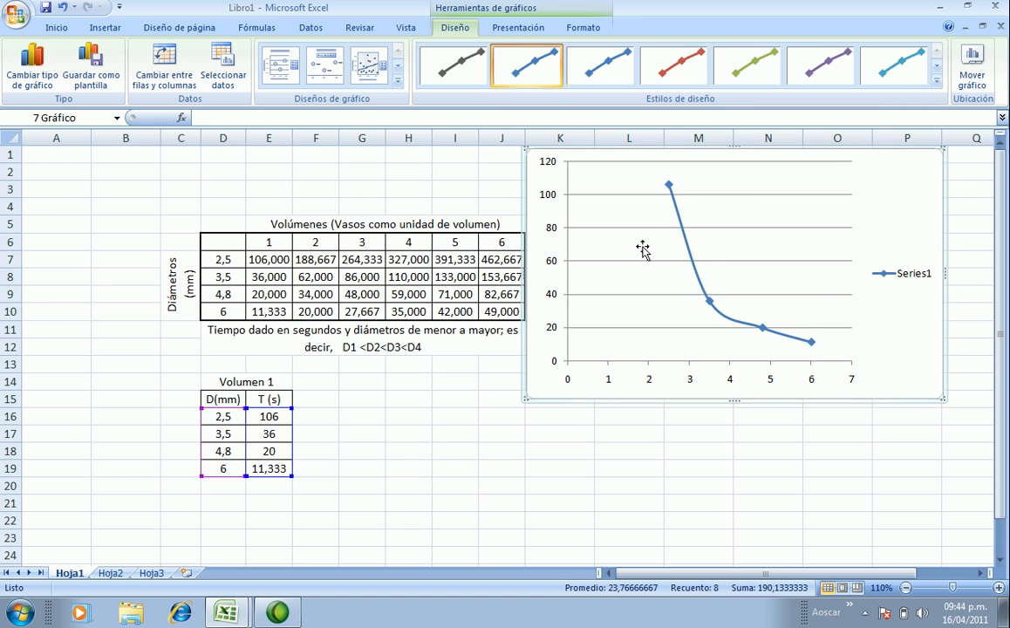
Add a power (Potencial) trendline with its equation shown to the data series, and move the equation label to the chart's upper part
{"action": "mouse_move", "coordinate": [670, 196]}
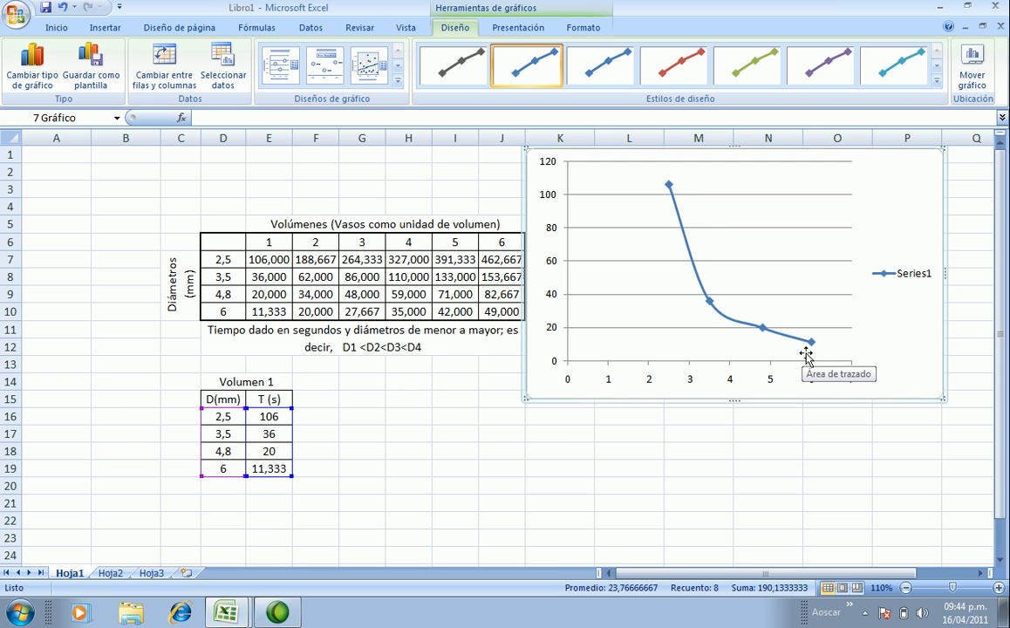
{"action": "right_click", "coordinate": [669, 189]}
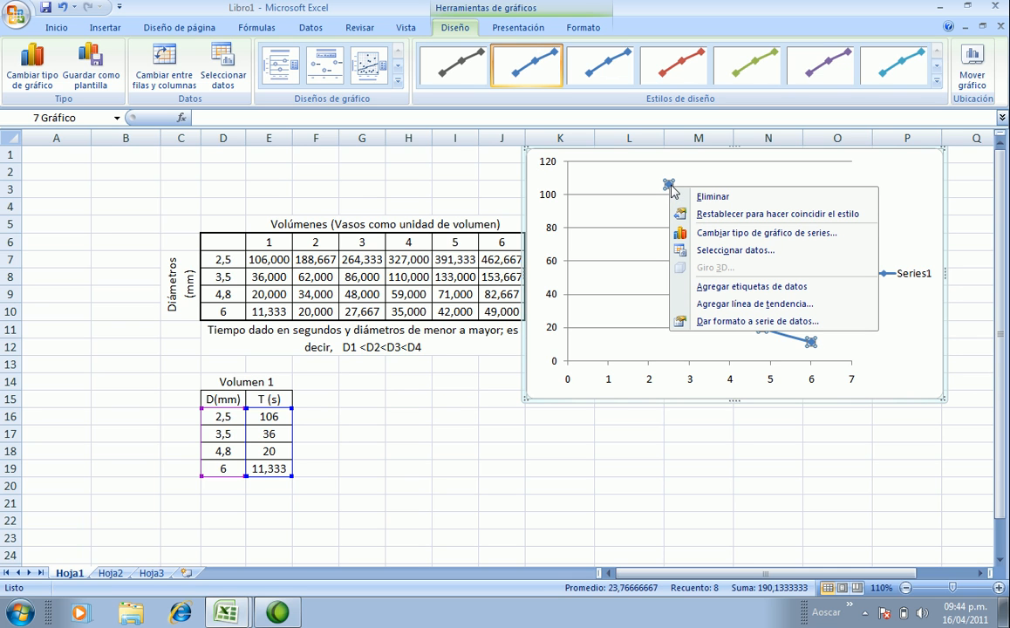
{"action": "left_click", "coordinate": [731, 307]}
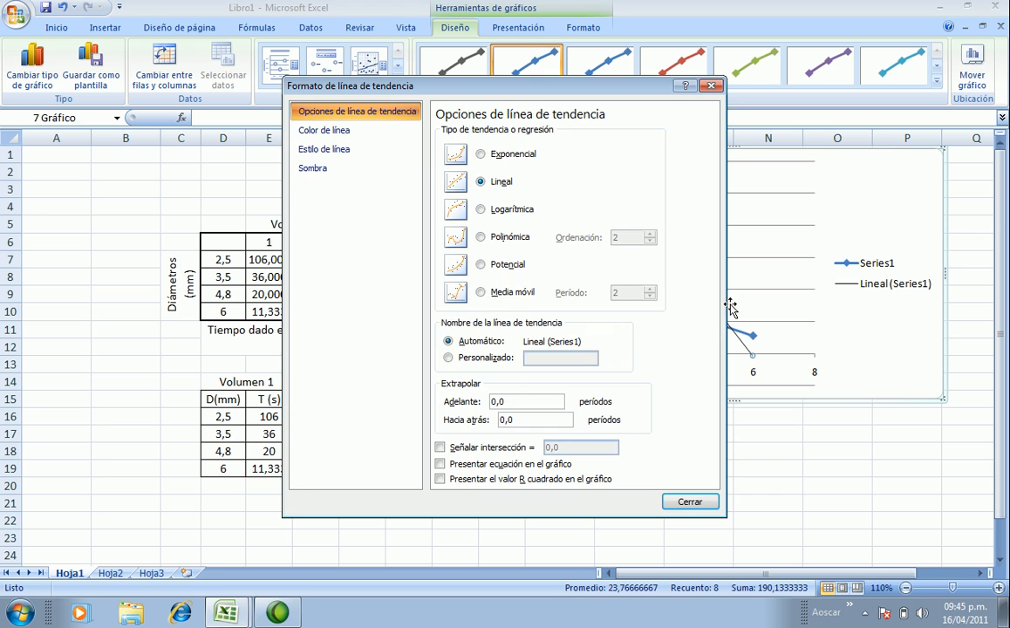
{"action": "left_click", "coordinate": [480, 265]}
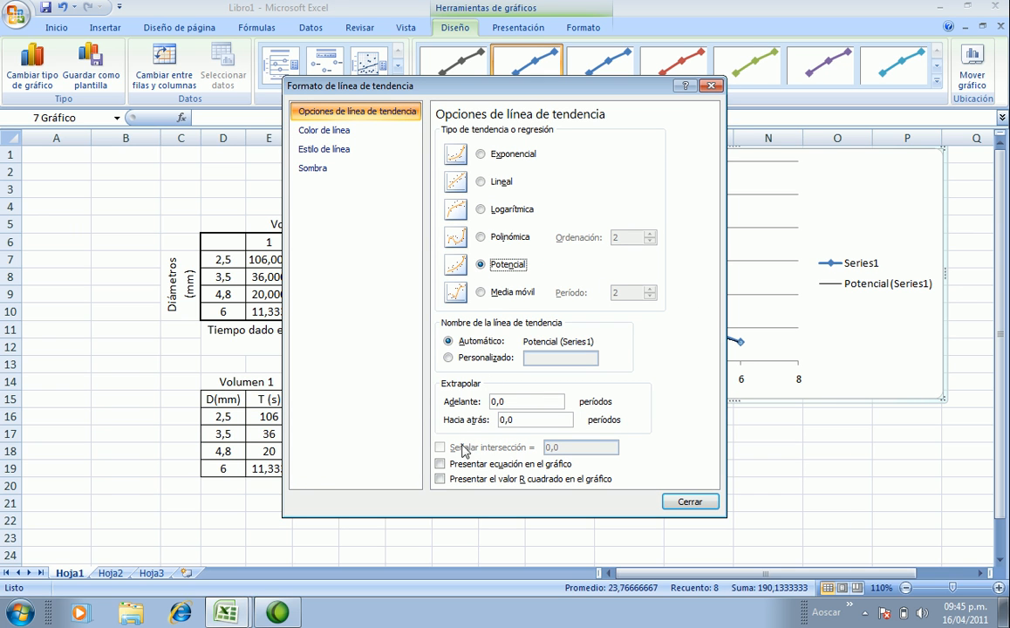
{"action": "left_click", "coordinate": [440, 465]}
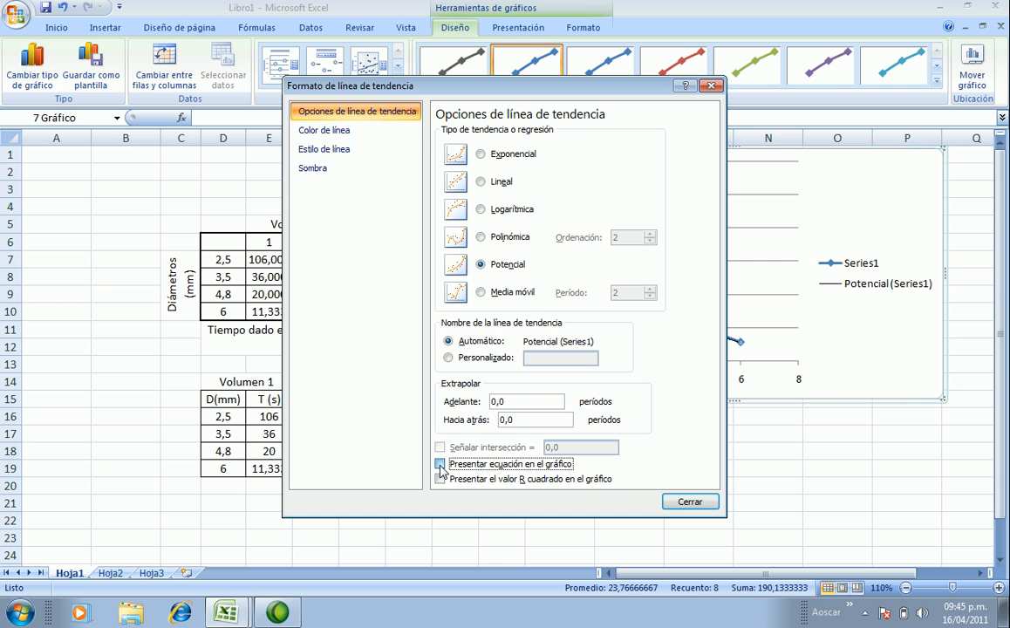
{"action": "left_click", "coordinate": [688, 501]}
{"action": "left_click_drag", "start_coordinate": [705, 345], "coordinate": [760, 177]}
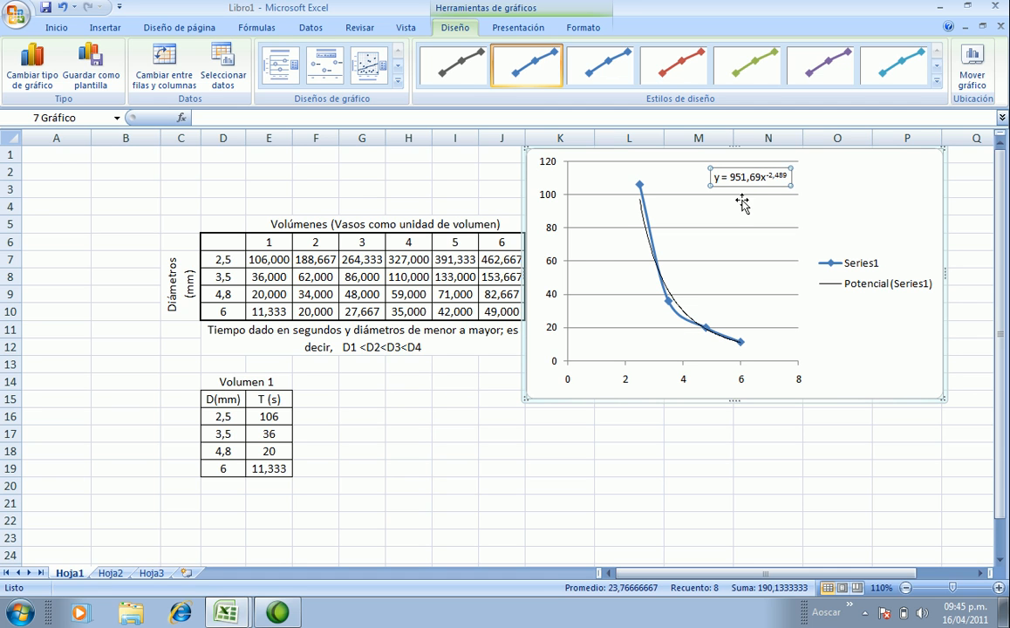
Replace y with T and x with D in the trendline equation label on the chart
{"action": "left_click", "coordinate": [722, 177]}
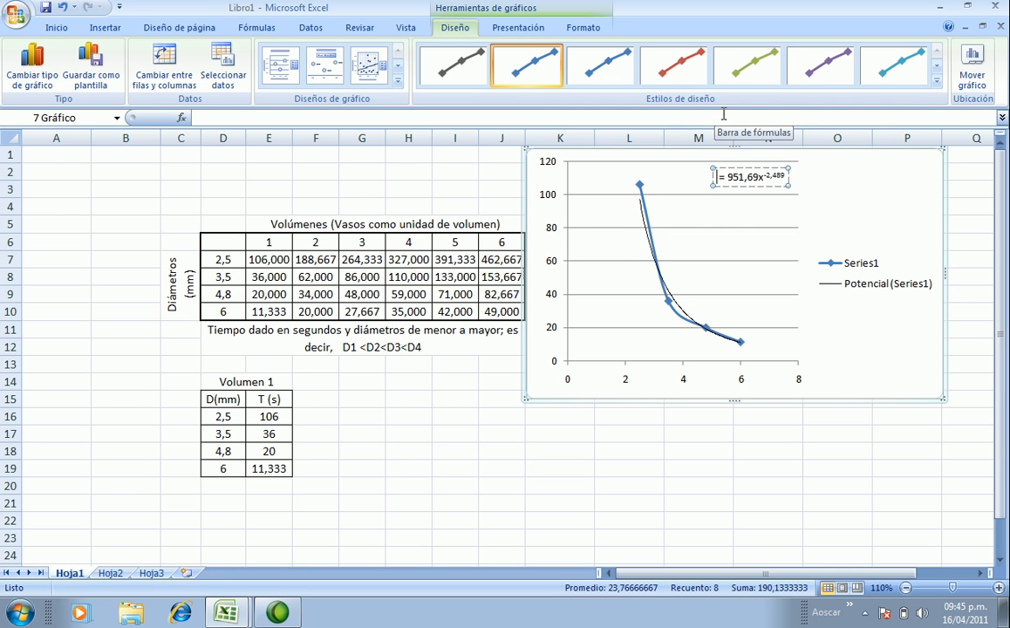
{"action": "type", "text": "T"}
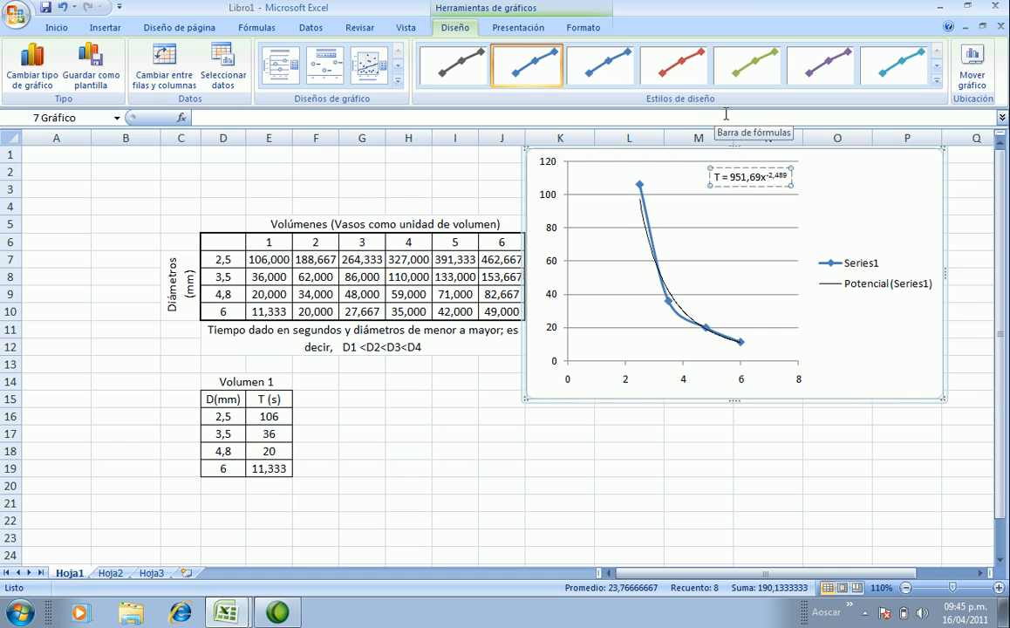
{"action": "left_click", "coordinate": [768, 177]}
{"action": "key", "text": "BackSpace"}
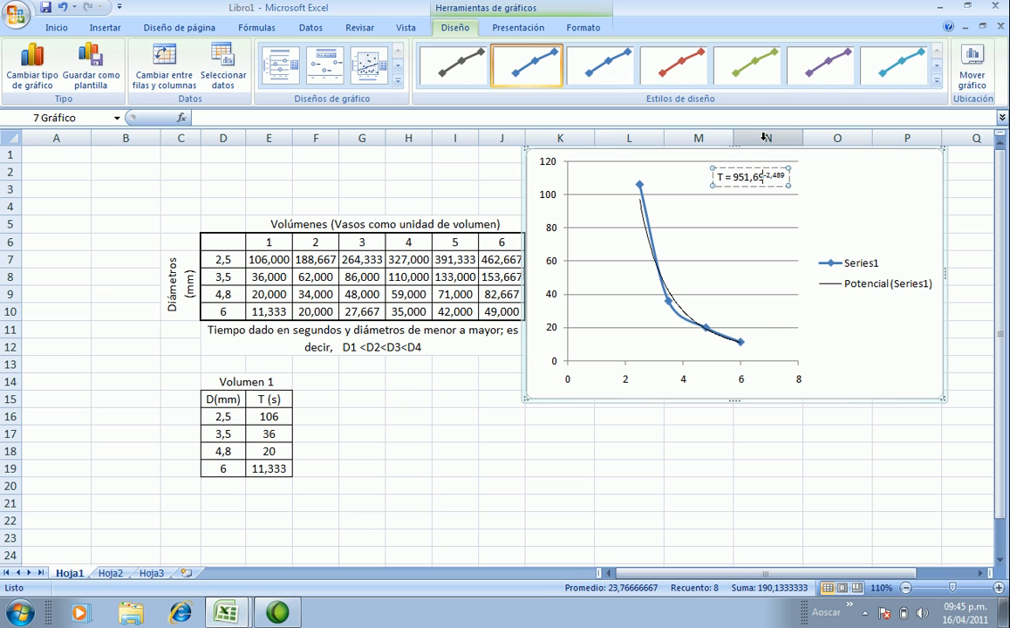
{"action": "type", "text": "D"}
{"action": "left_click", "coordinate": [813, 208]}
Add (D) after the T in the equation label so that its left side reads T(D)
{"action": "left_click", "coordinate": [716, 179]}
{"action": "left_click", "coordinate": [714, 178]}
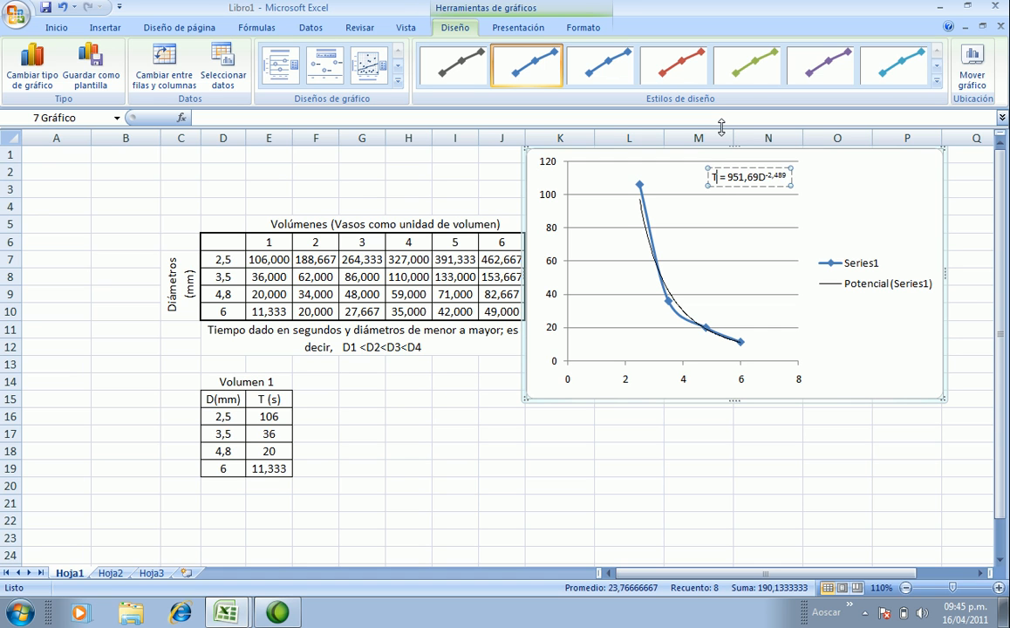
{"action": "type", "text": "()"}
{"action": "key", "text": "Left"}
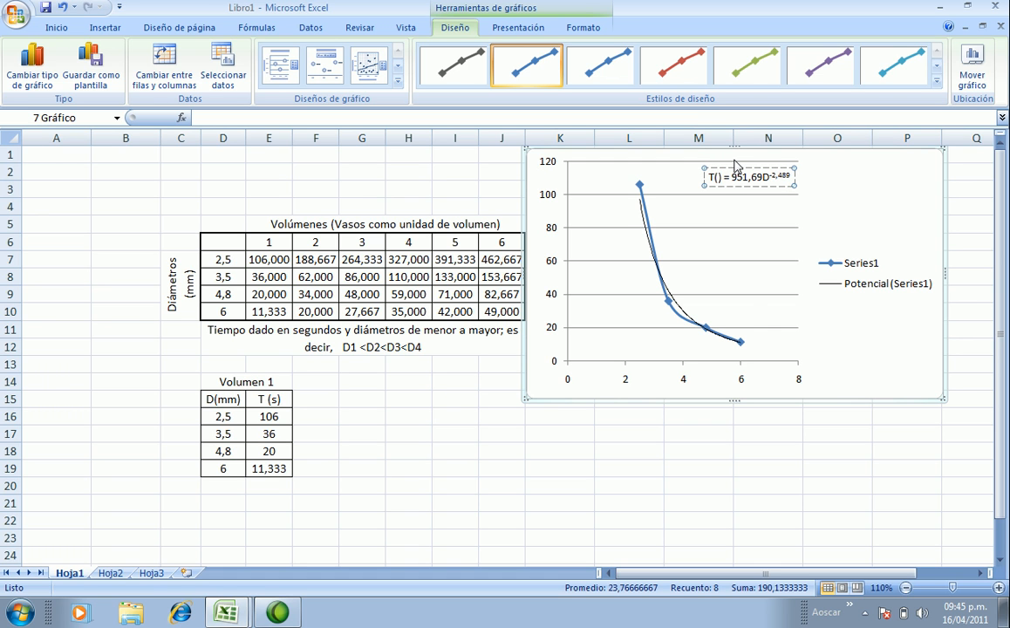
{"action": "type", "text": "D"}
{"action": "left_click", "coordinate": [752, 200]}
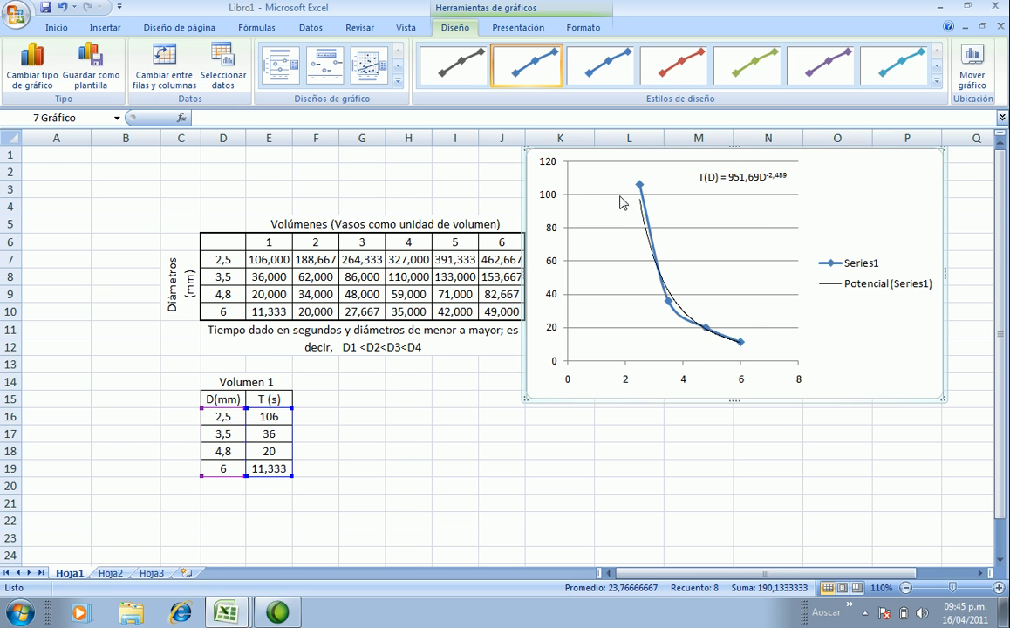
Add a title below the chart's horizontal axis reading Diámetros (mm)
{"action": "left_click", "coordinate": [567, 177]}
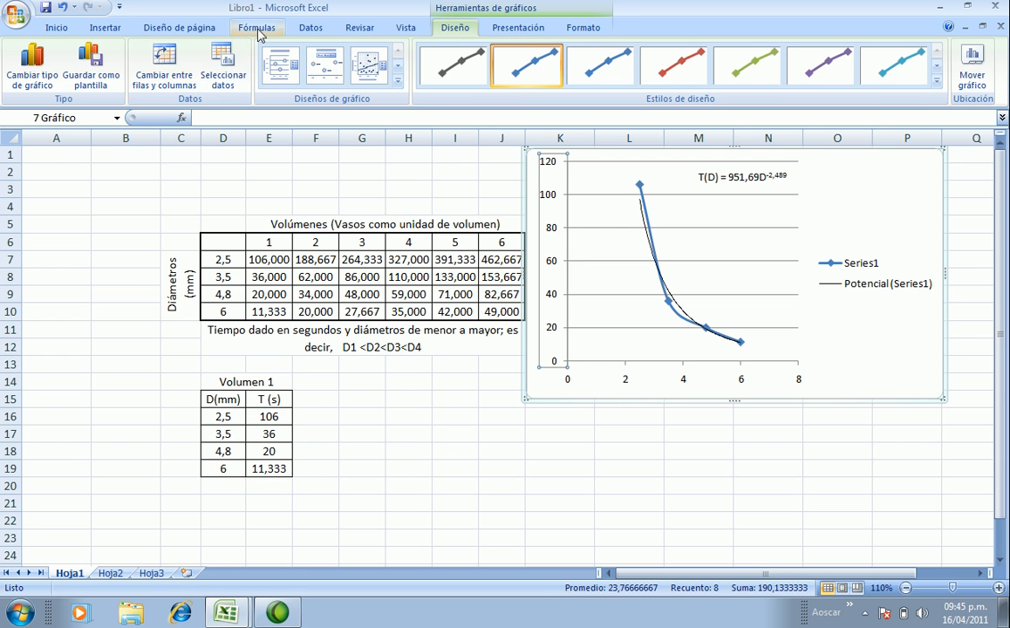
{"action": "left_click", "coordinate": [526, 28]}
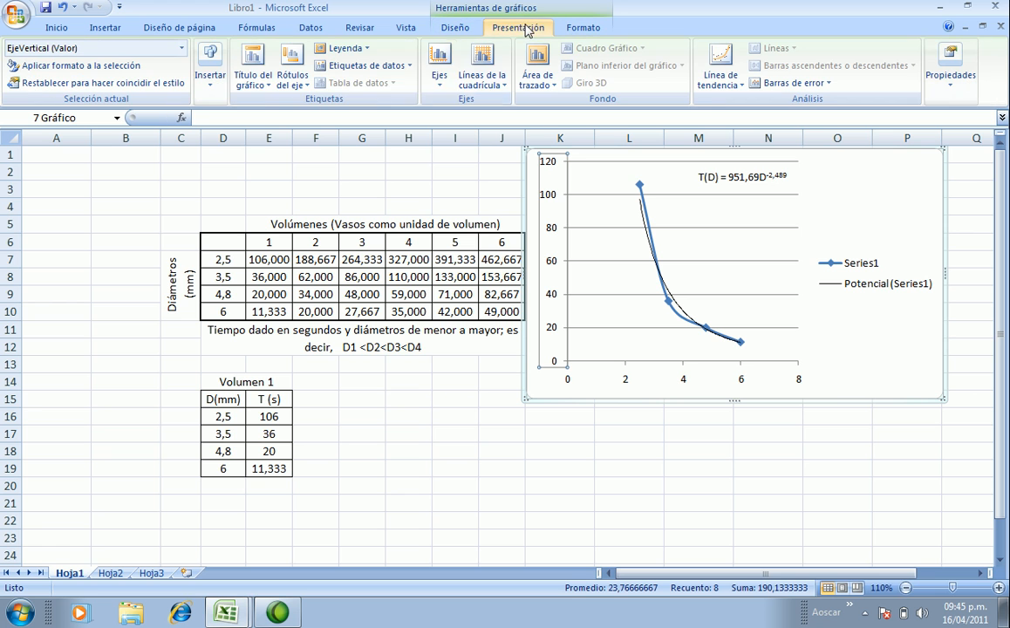
{"action": "left_click", "coordinate": [303, 87]}
{"action": "mouse_move", "coordinate": [316, 106]}
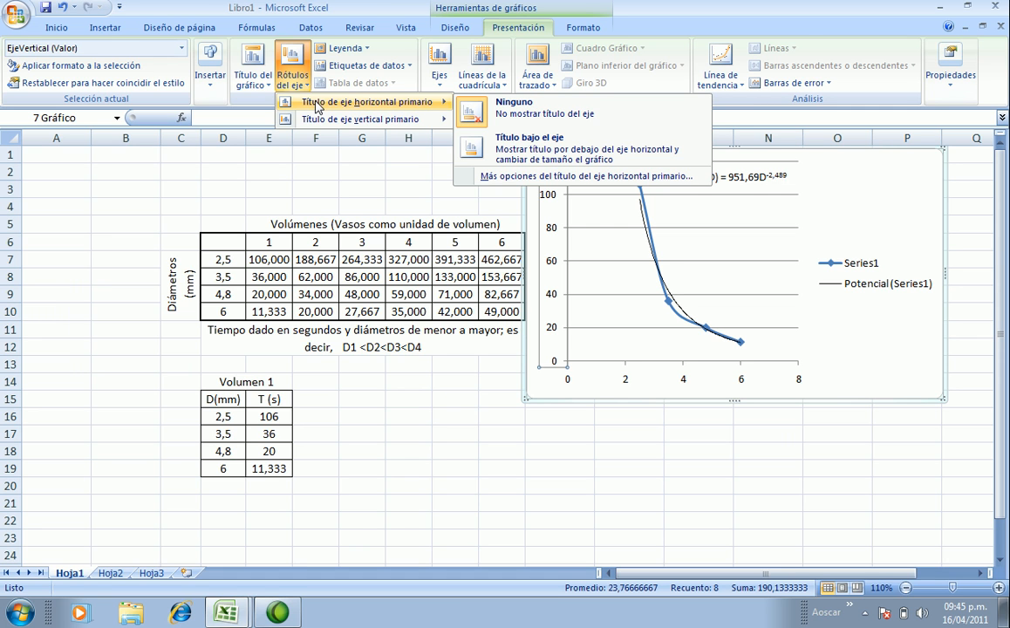
{"action": "left_click", "coordinate": [538, 146]}
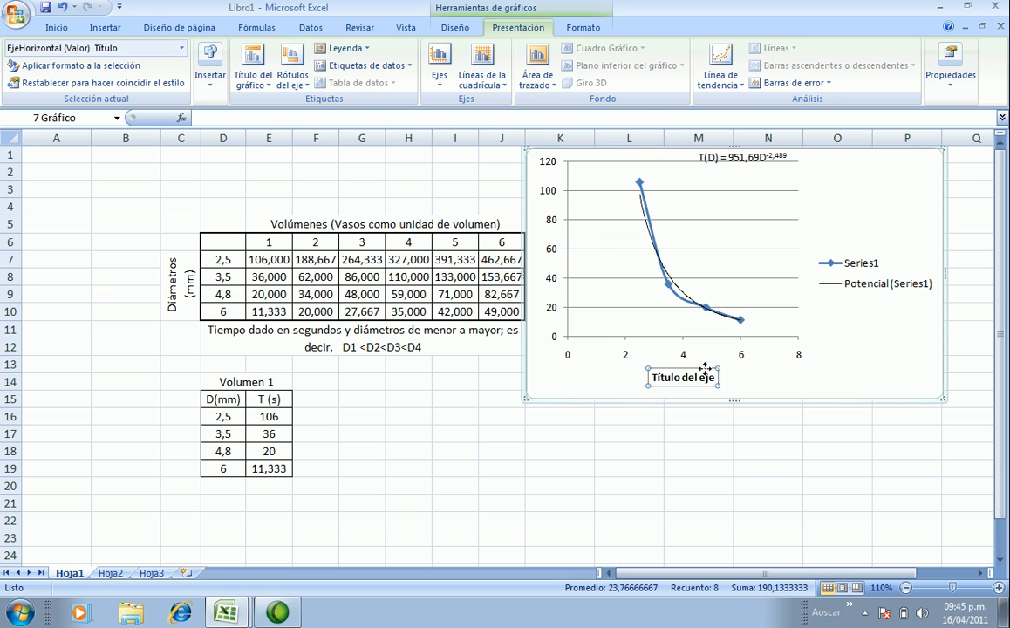
{"action": "left_click", "coordinate": [315, 113]}
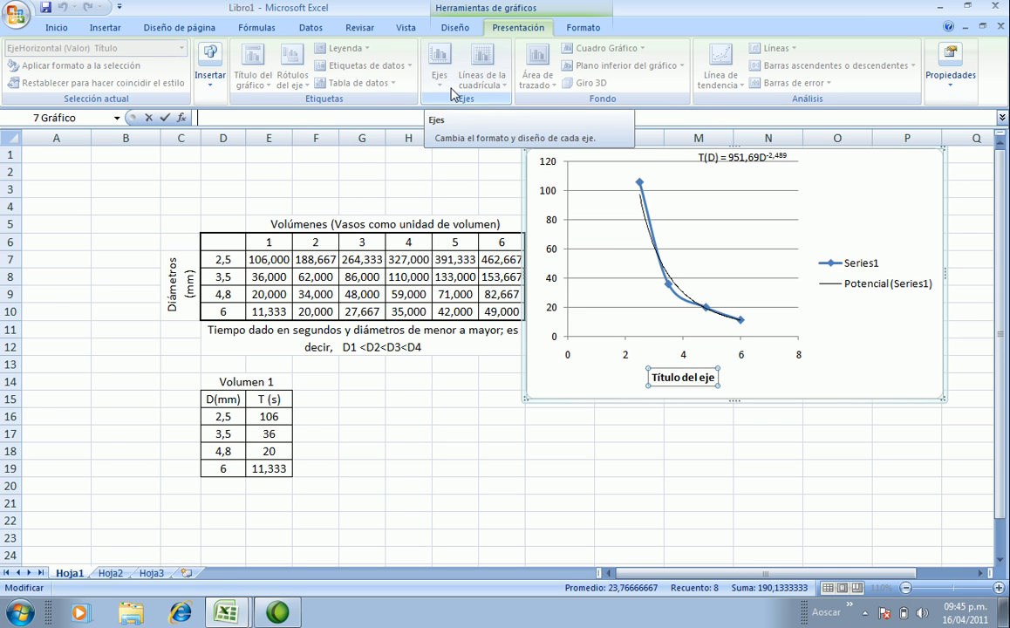
{"action": "type", "text": "di"}
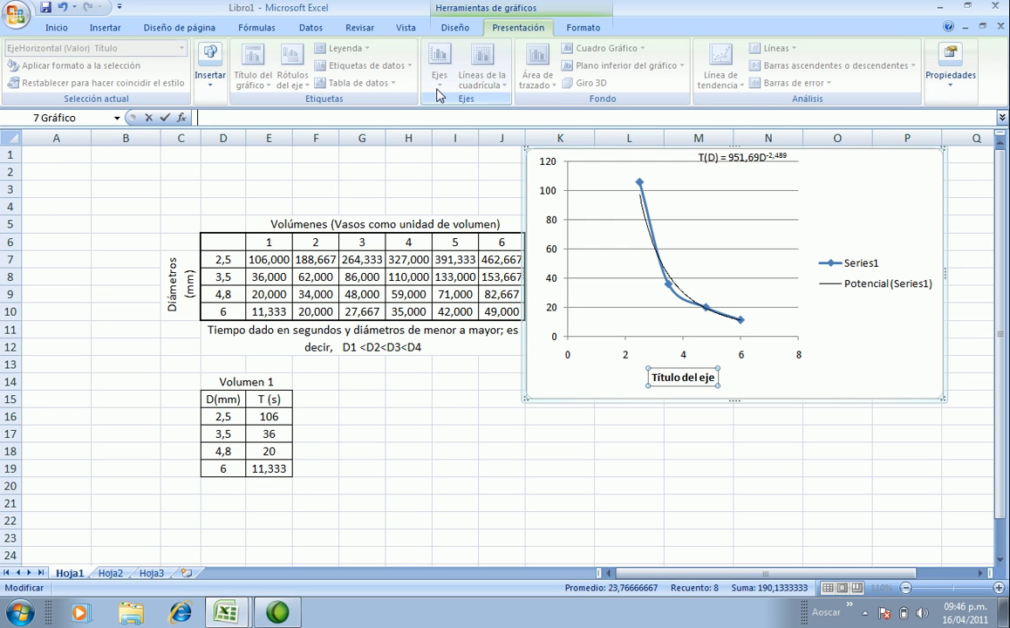
{"action": "type", "text": "D(mm)"}
{"action": "type", "text": "i"}
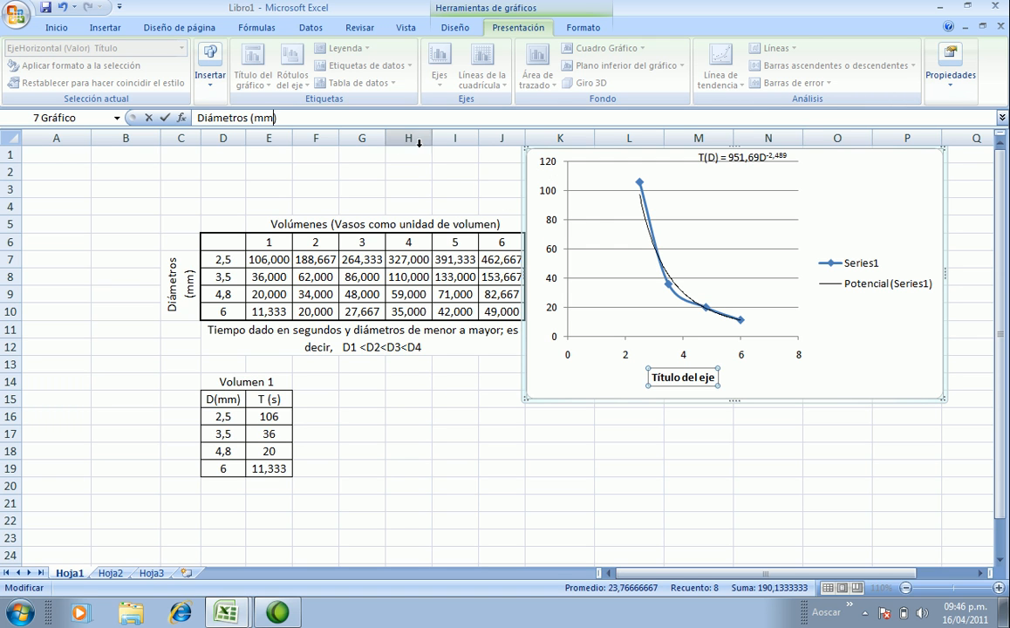
{"action": "key", "text": "Return"}
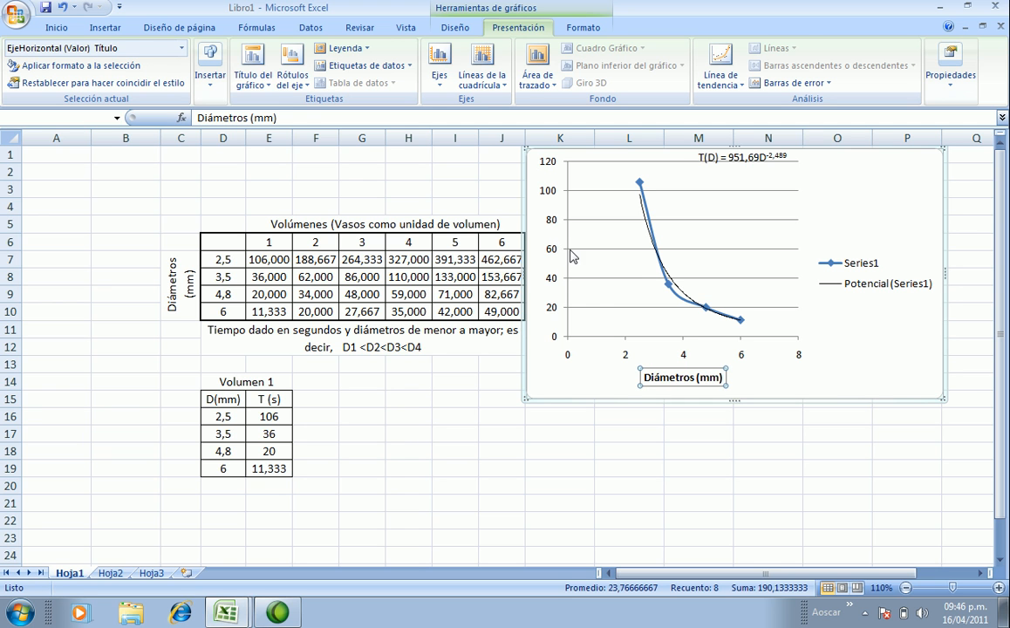
Add a rotated title to the chart's vertical axis reading Tiempo (s)
{"action": "left_click", "coordinate": [295, 87]}
{"action": "mouse_move", "coordinate": [307, 118]}
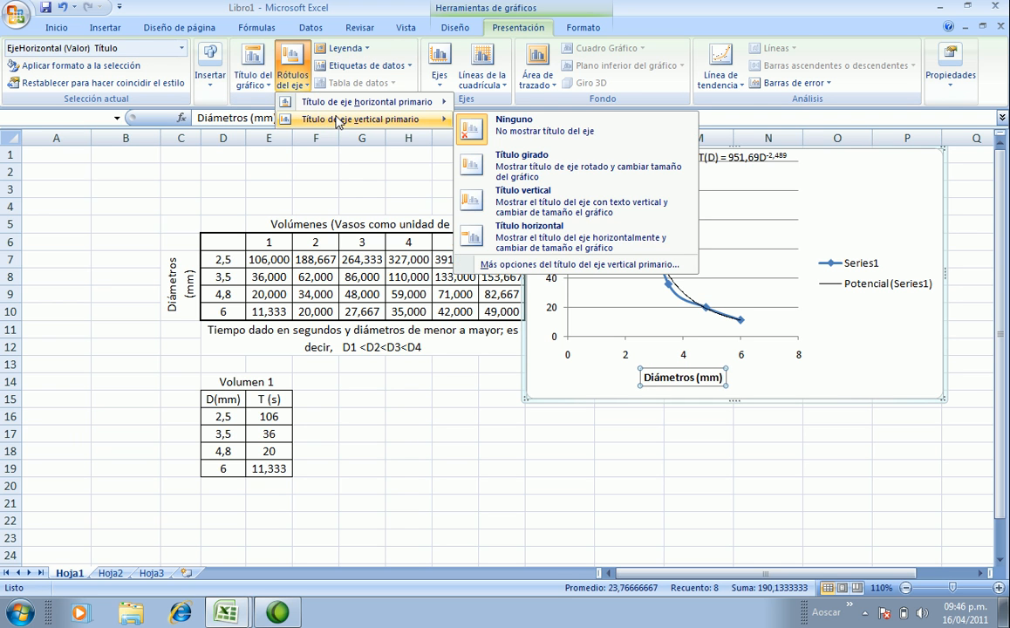
{"action": "left_click", "coordinate": [503, 175]}
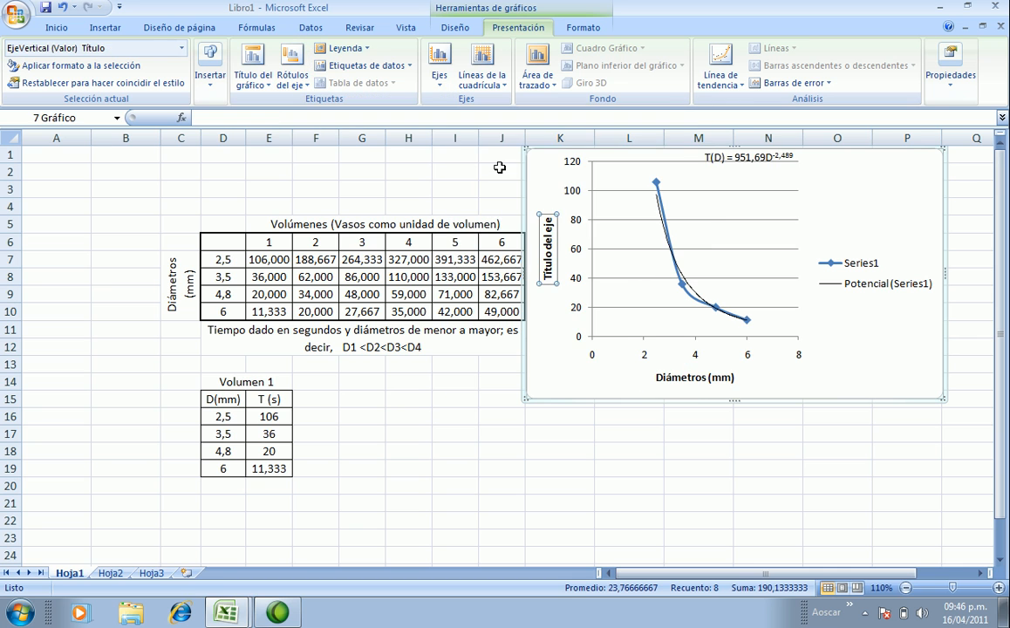
{"action": "left_click", "coordinate": [235, 119]}
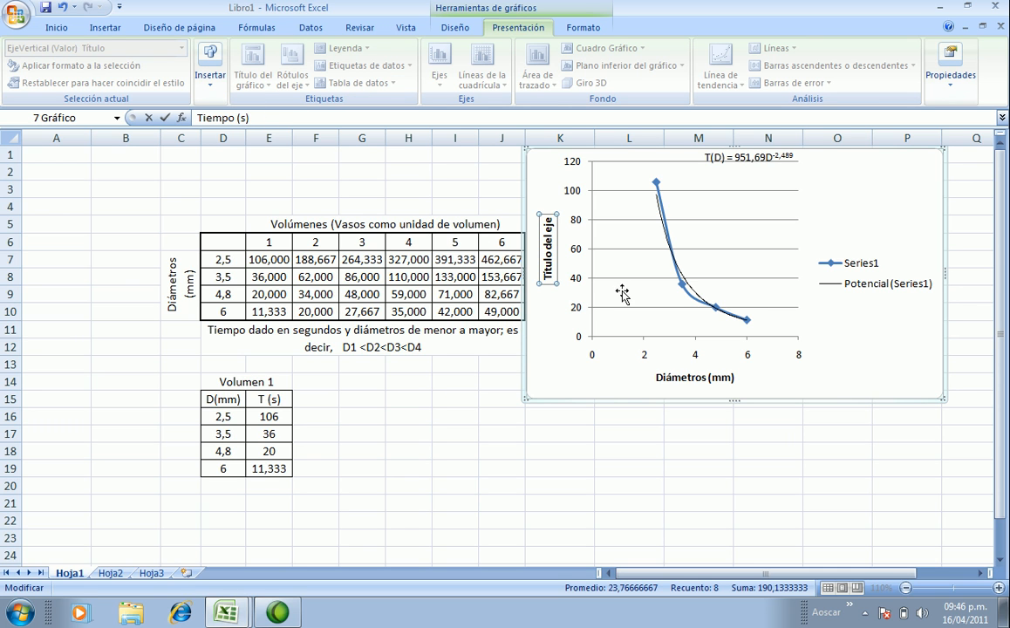
{"action": "left_click", "coordinate": [566, 336]}
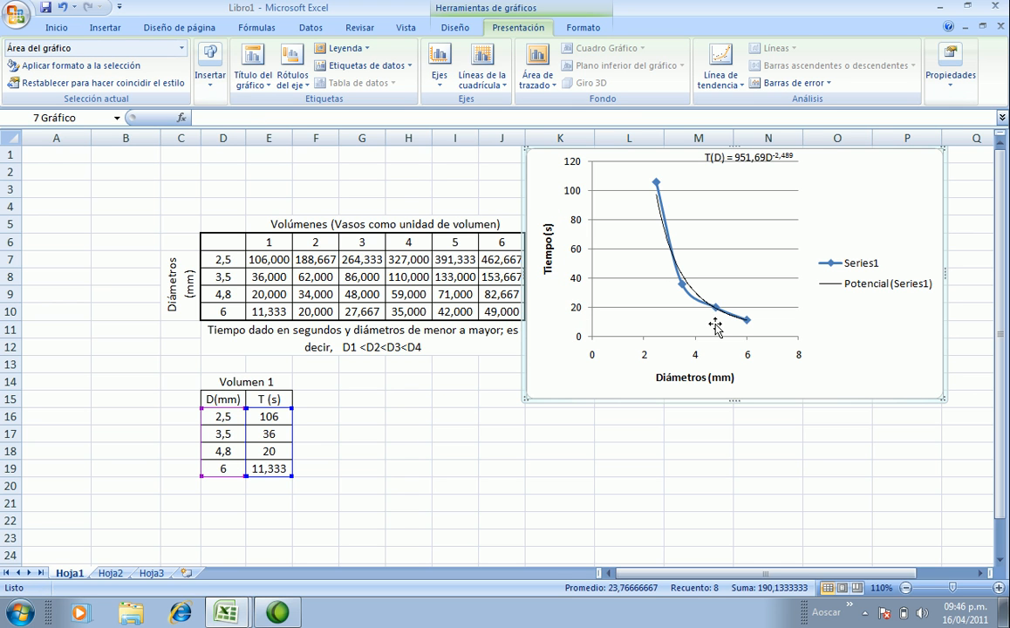
Move the chart clear of the volumes table and shift the equation label down inside the plot area
{"action": "left_click_drag", "start_coordinate": [943, 360], "coordinate": [955, 399]}
{"action": "left_click", "coordinate": [723, 199]}
{"action": "left_click_drag", "start_coordinate": [724, 199], "coordinate": [766, 220]}
{"action": "left_click", "coordinate": [866, 259]}
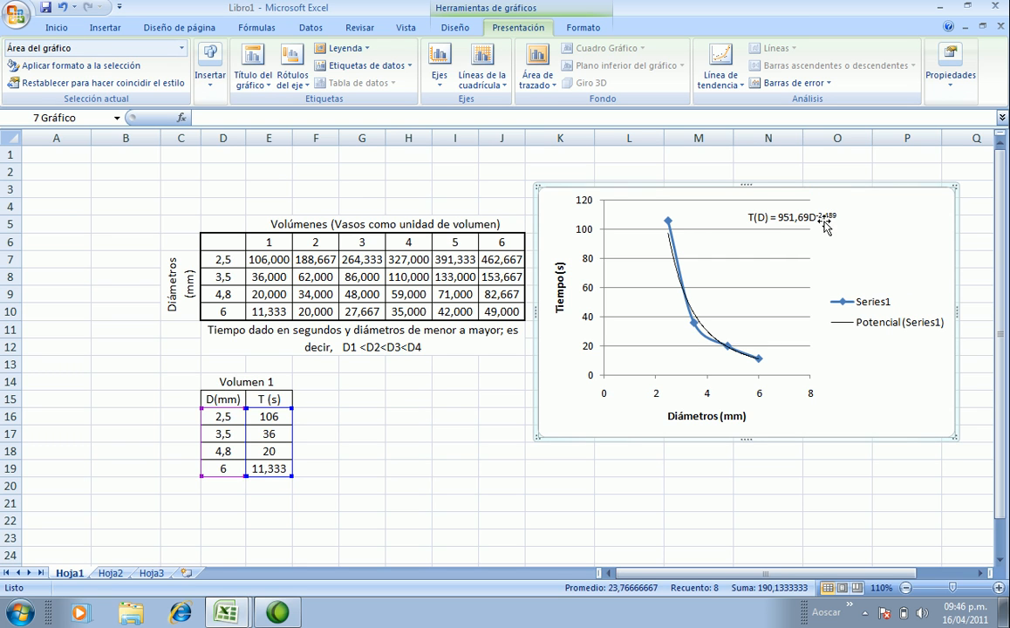
Set the font size of the trendline equation label to 14
{"action": "left_click", "coordinate": [749, 216]}
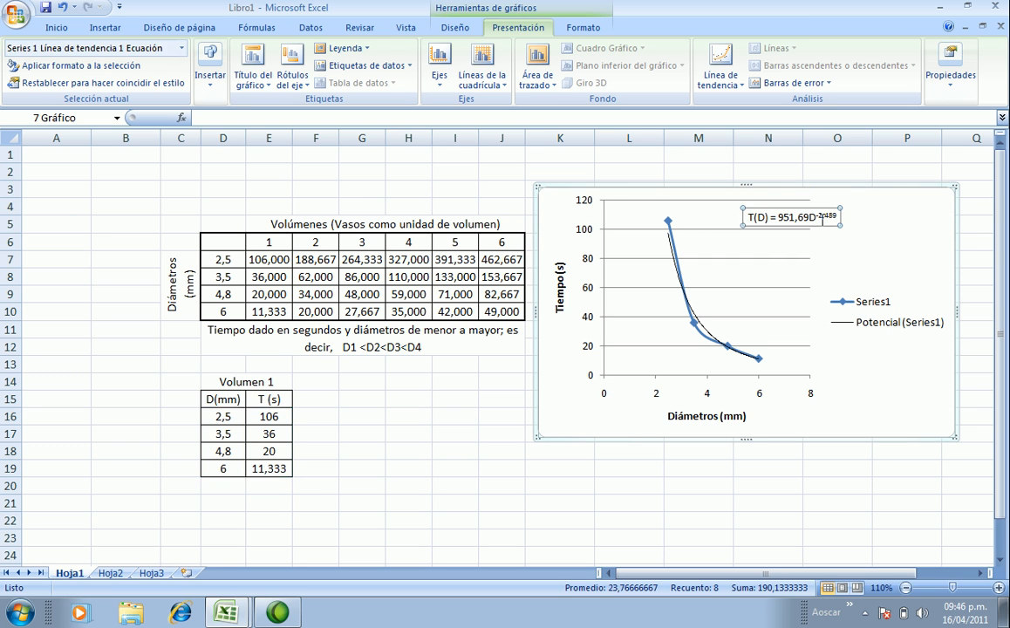
{"action": "left_click", "coordinate": [56, 27]}
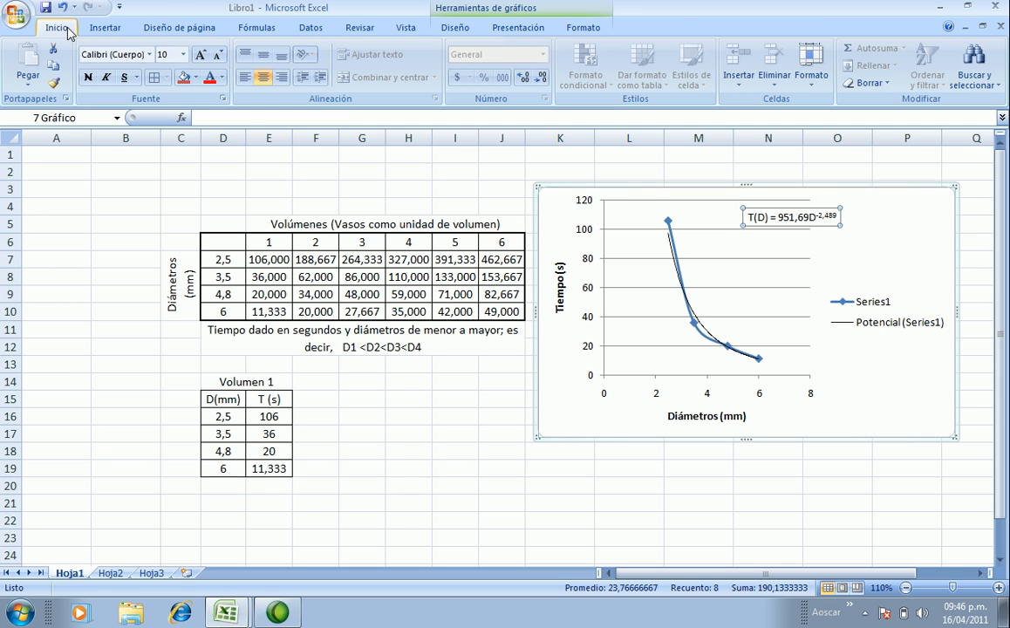
{"action": "left_click", "coordinate": [184, 54]}
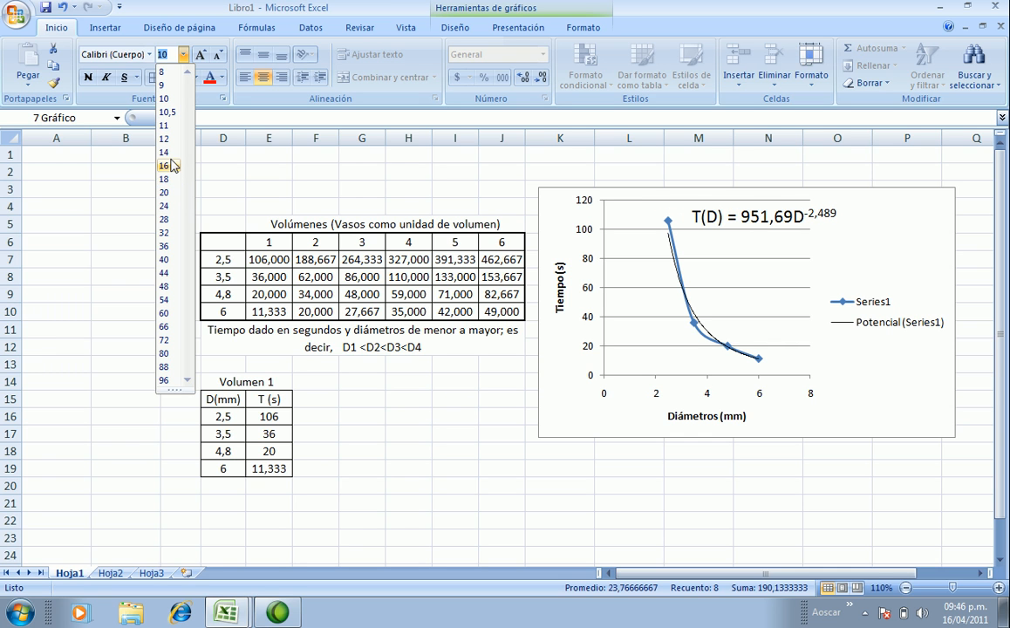
{"action": "left_click", "coordinate": [169, 154]}
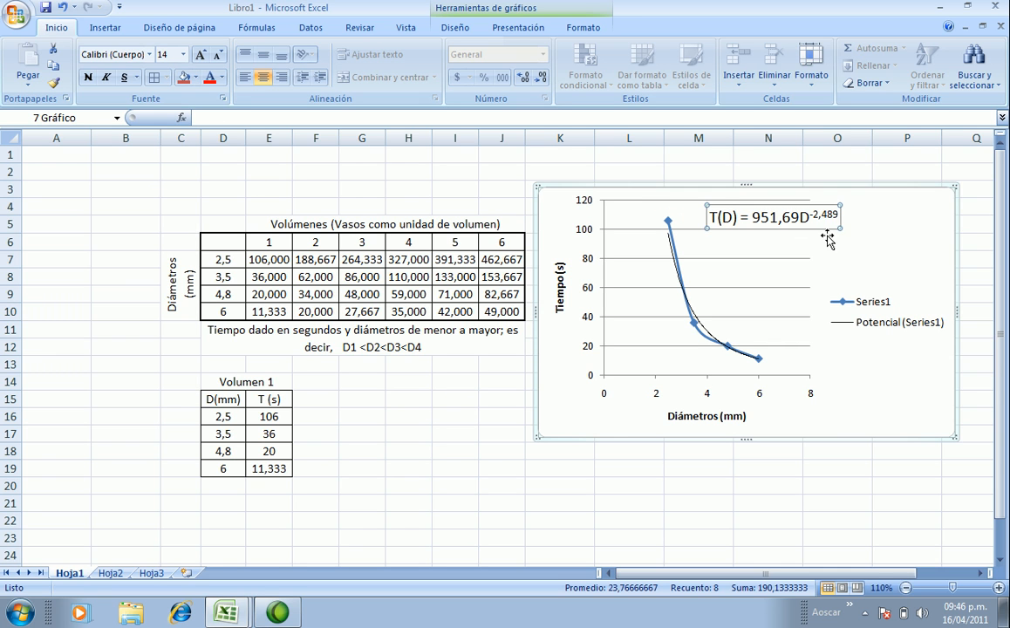
{"action": "left_click", "coordinate": [863, 250]}
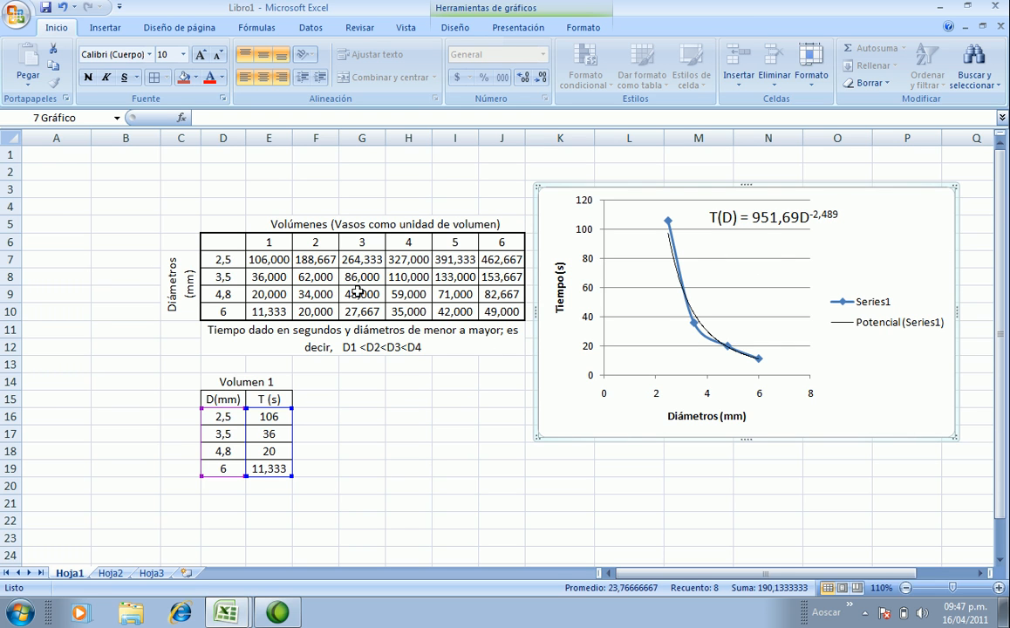
Copy the volumes table C5:J10 and paste only its formats starting at C21
{"action": "scroll", "coordinate": [386, 321], "scroll_direction": "down", "scroll_amount": 1}
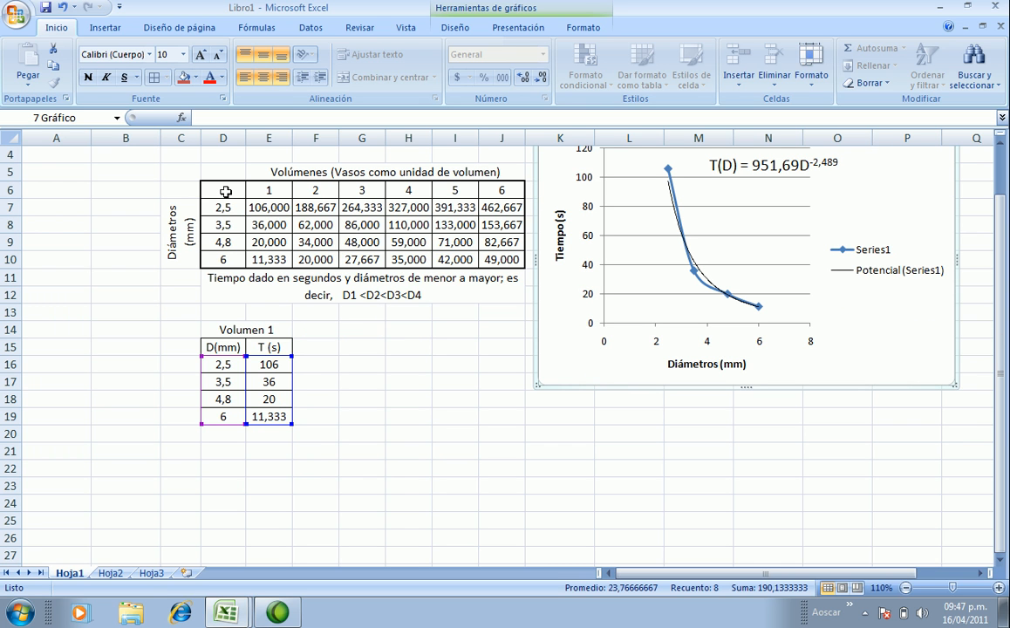
{"action": "left_click_drag", "start_coordinate": [224, 190], "coordinate": [506, 259]}
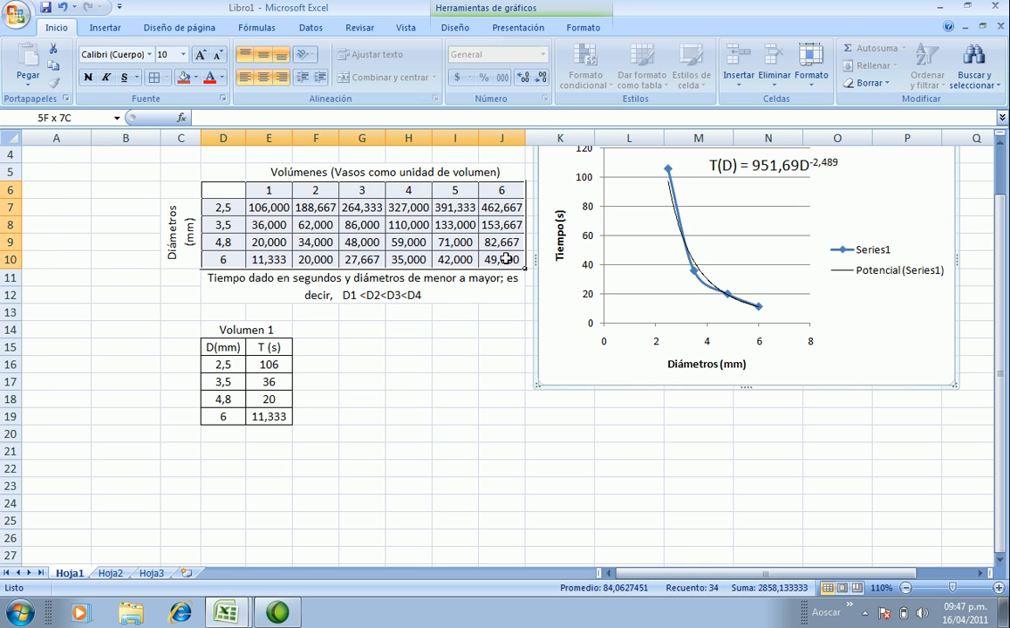
{"action": "left_click_drag", "start_coordinate": [198, 166], "coordinate": [383, 228]}
{"action": "right_click", "coordinate": [381, 225]}
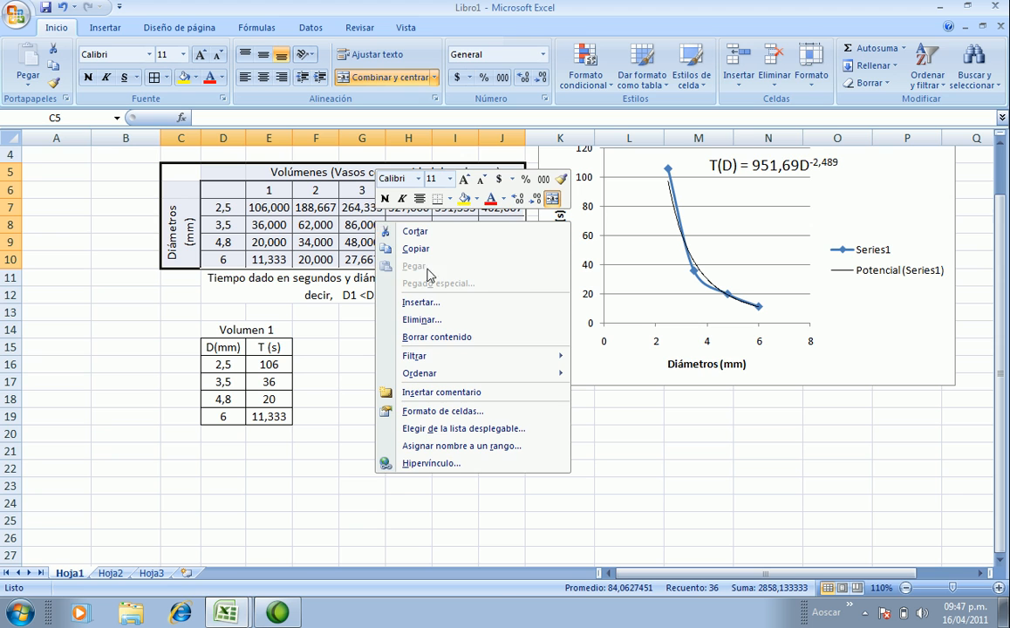
{"action": "left_click", "coordinate": [416, 249]}
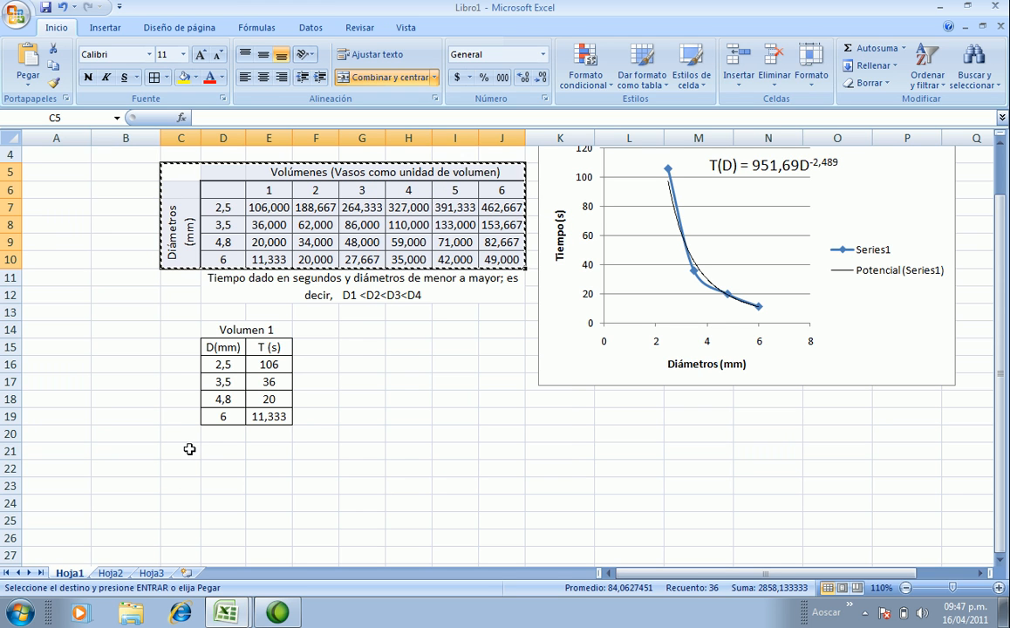
{"action": "left_click", "coordinate": [182, 450]}
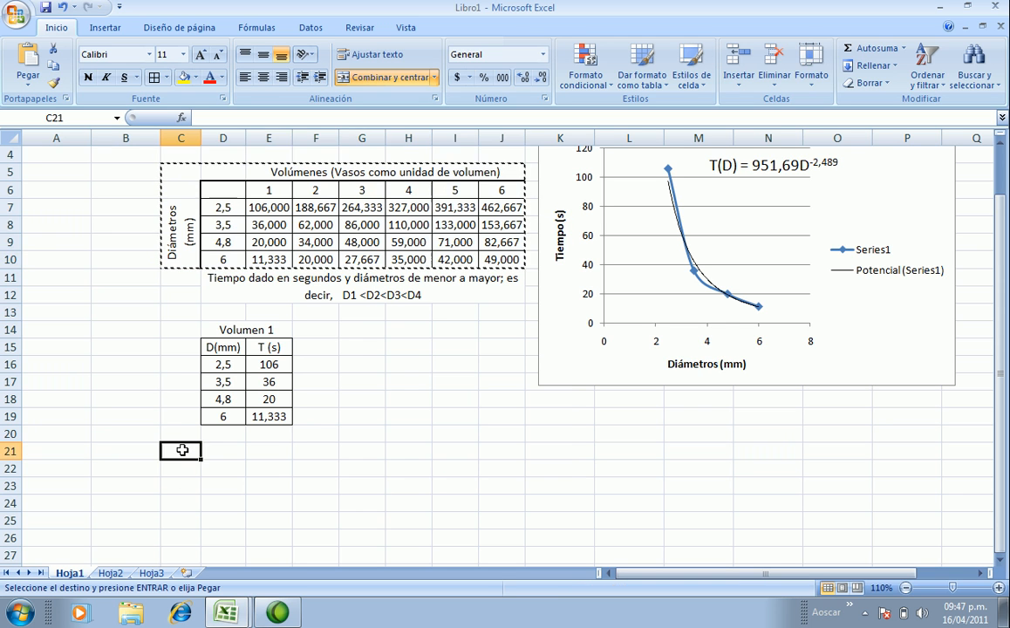
{"action": "right_click", "coordinate": [184, 452]}
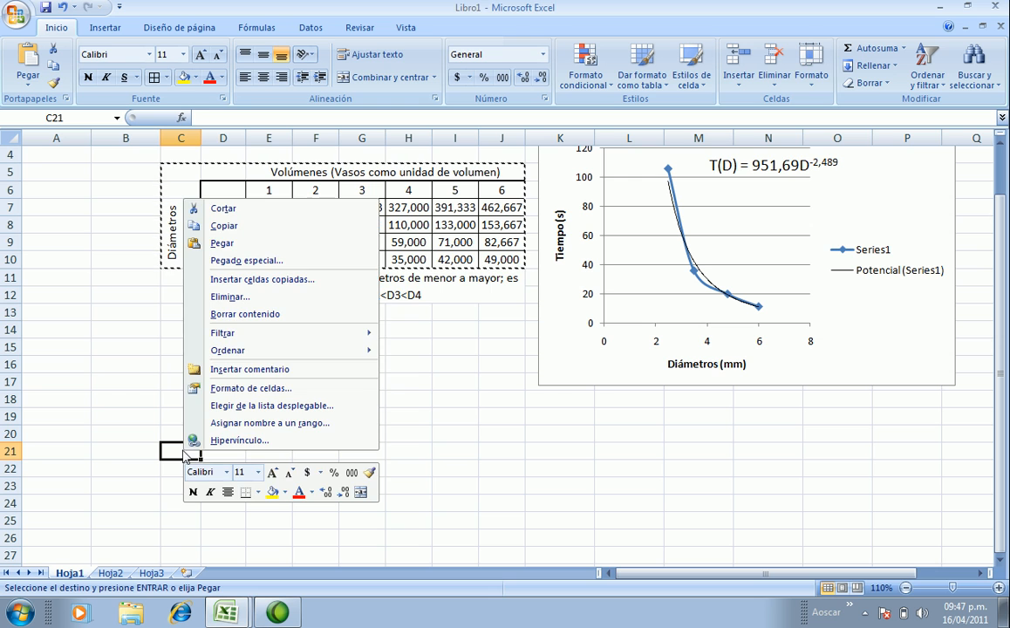
{"action": "left_click", "coordinate": [261, 261]}
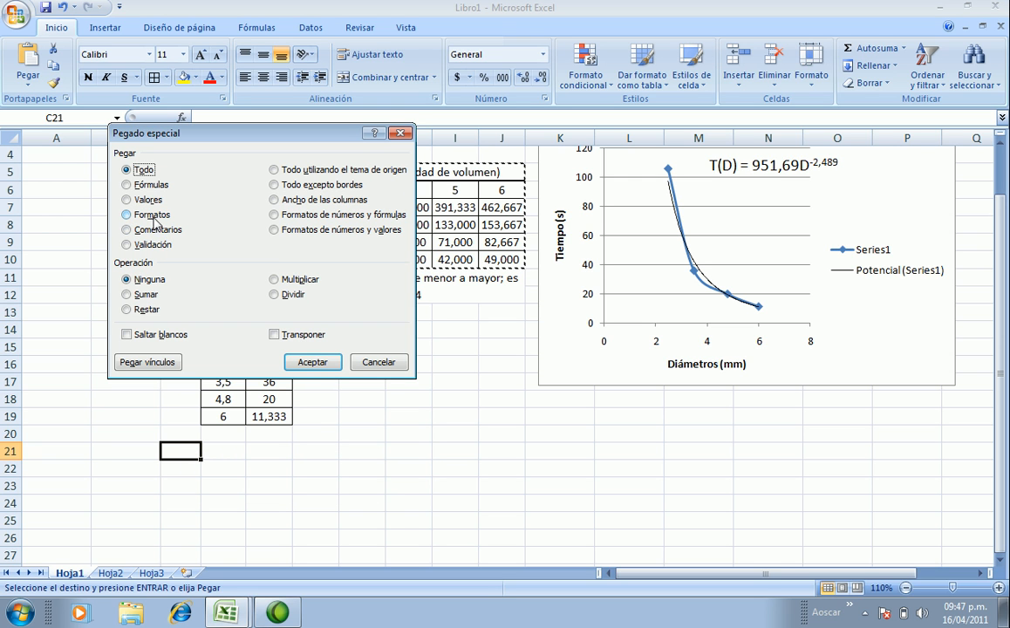
{"action": "left_click", "coordinate": [126, 215]}
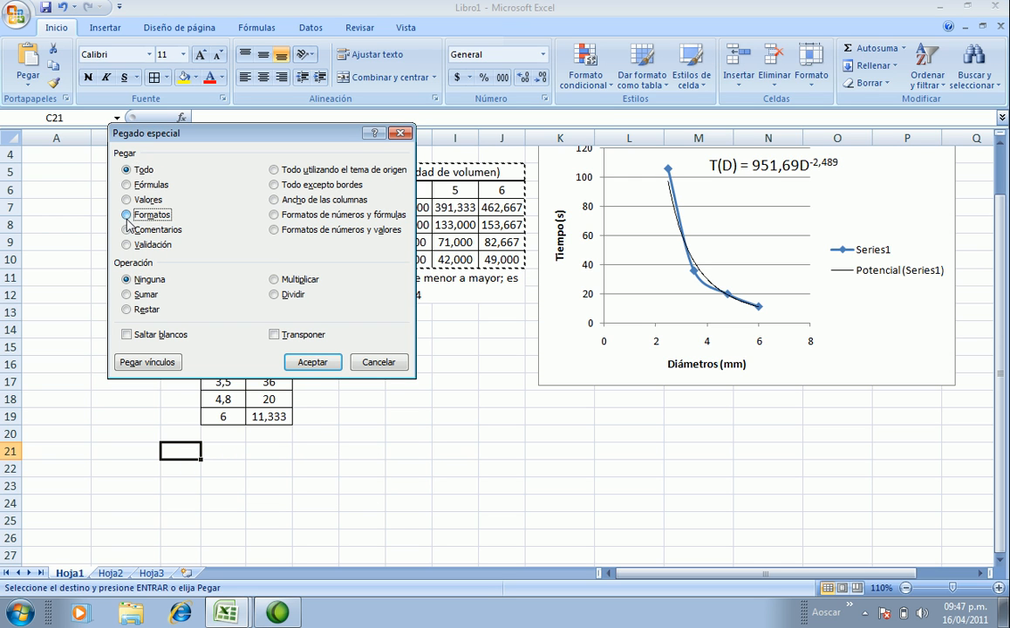
{"action": "left_click", "coordinate": [311, 362]}
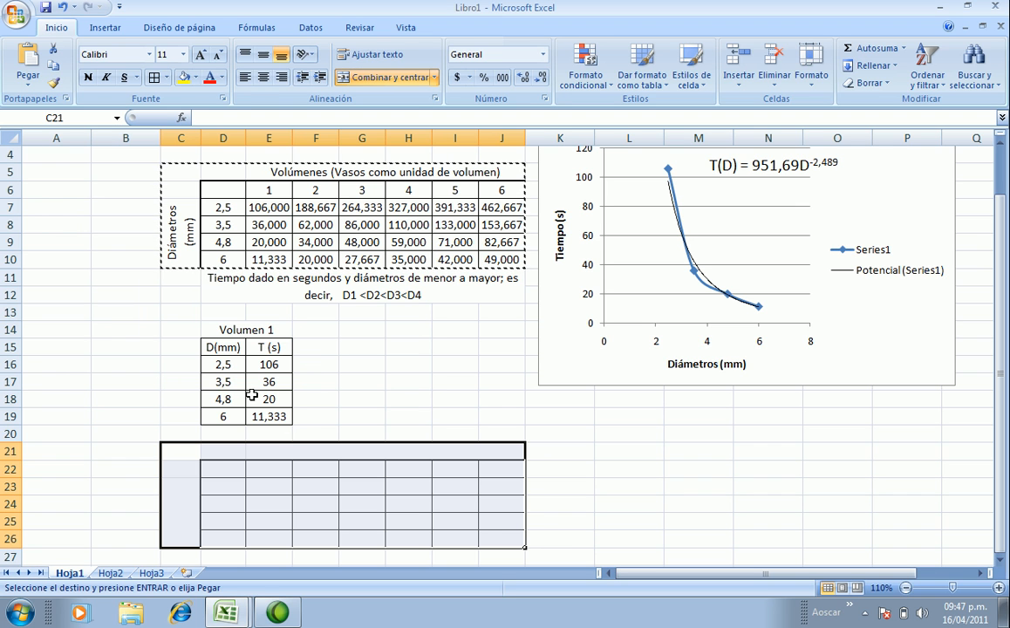
Copy the Diámetros (mm) row label from C7 into the merged cell C23 of the new table
{"action": "left_click", "coordinate": [188, 489]}
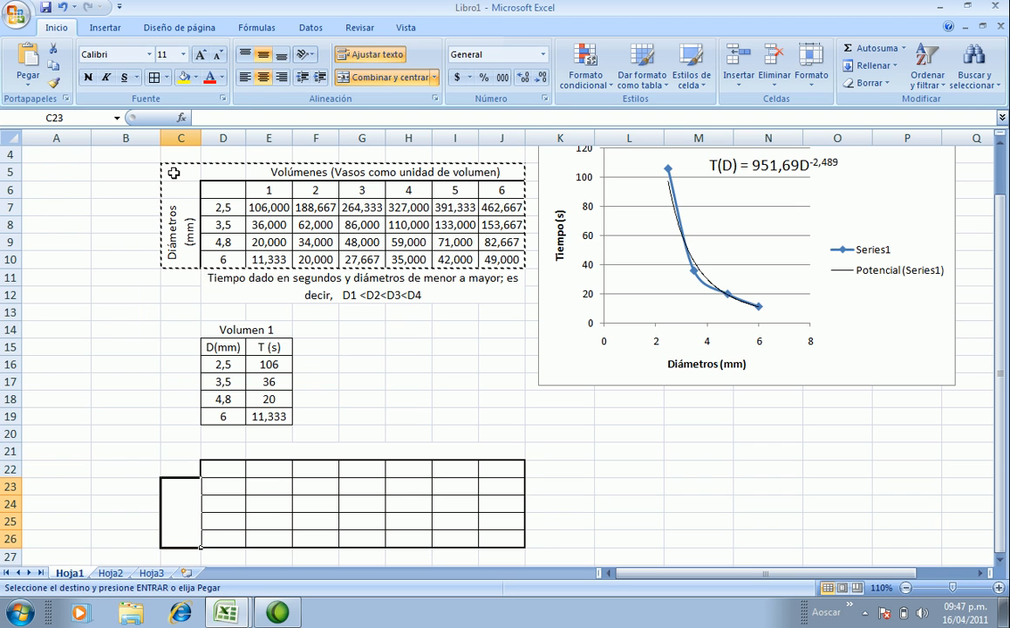
{"action": "left_click", "coordinate": [172, 207]}
{"action": "right_click", "coordinate": [174, 209]}
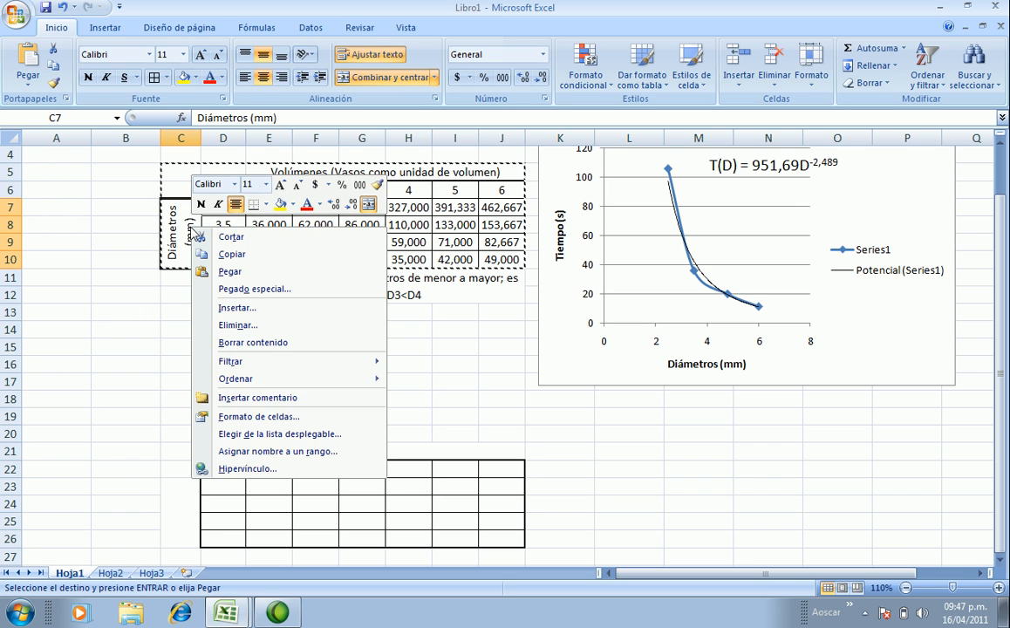
{"action": "left_click", "coordinate": [231, 255]}
{"action": "left_click", "coordinate": [186, 511]}
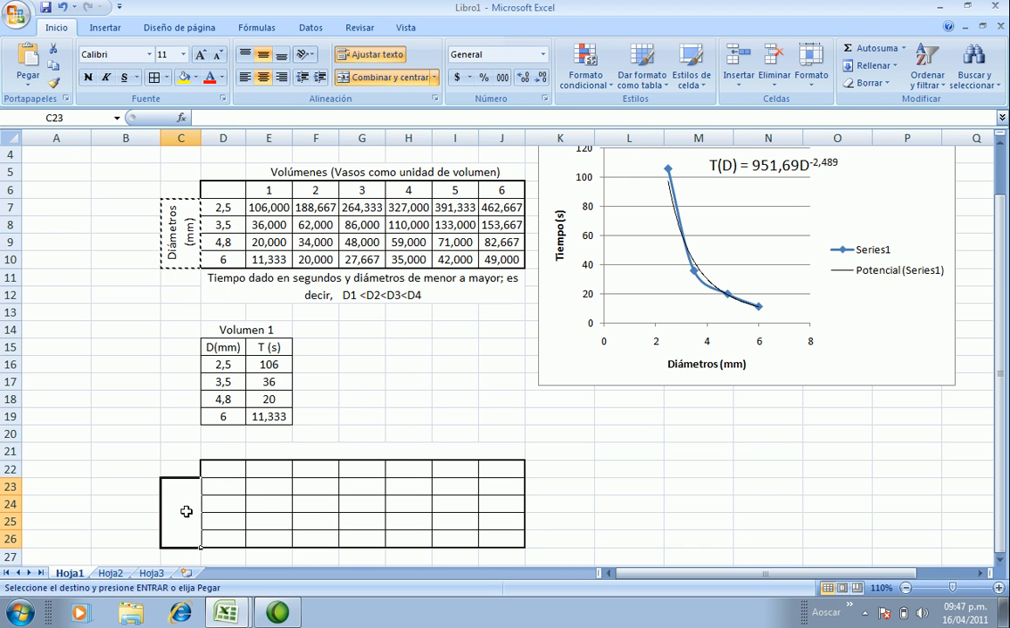
{"action": "right_click", "coordinate": [186, 511]}
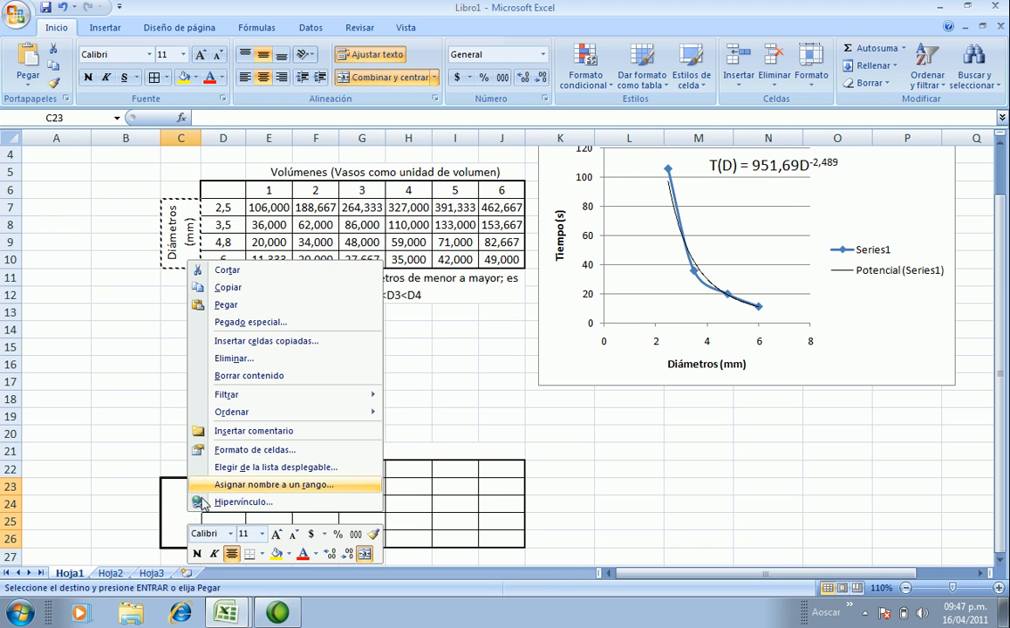
{"action": "left_click", "coordinate": [228, 305]}
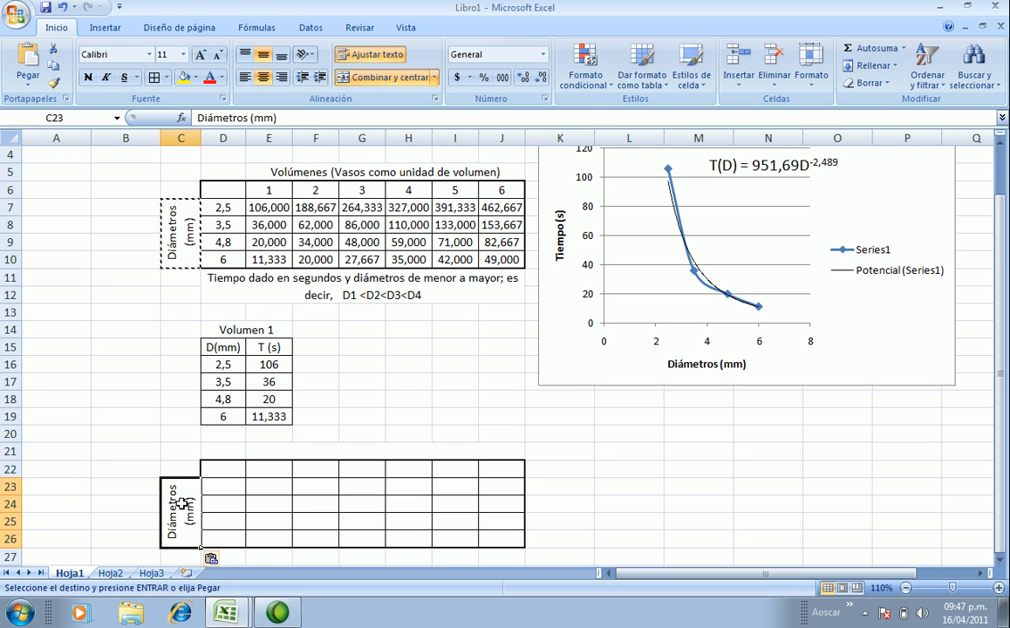
Change the label in C23 to read Log Diámetros (mm)
{"action": "left_click", "coordinate": [199, 123]}
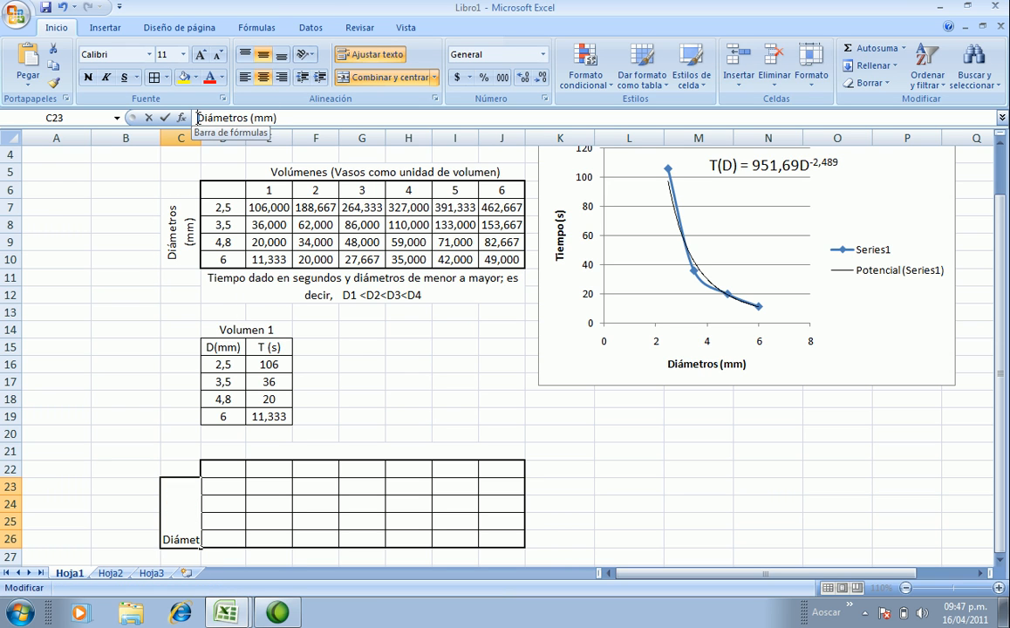
{"action": "type", "text": "L"}
{"action": "left_click", "coordinate": [232, 35]}
{"action": "type", "text": "og"}
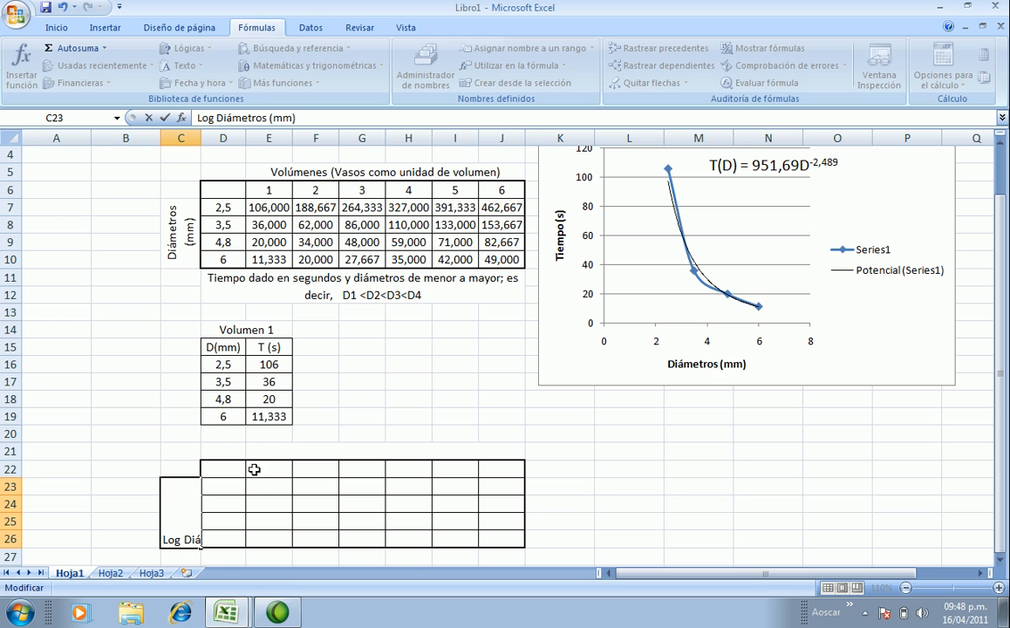
{"action": "left_click", "coordinate": [279, 449]}
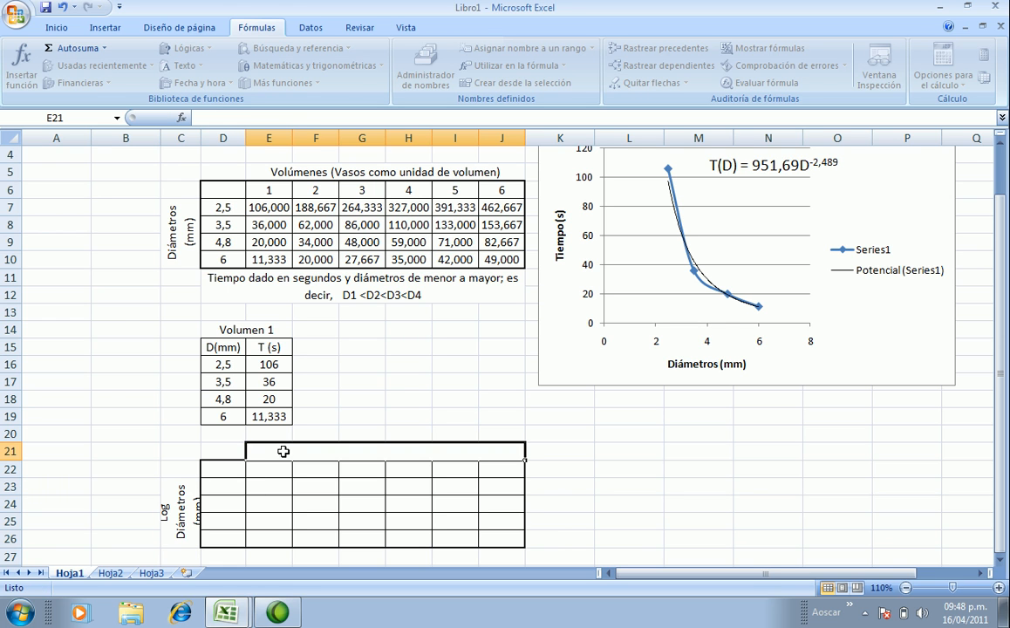
Copy the volumes heading from E5 to E21 and make it read Log Volúmenes (Vasos como unidad de volumen)
{"action": "left_click", "coordinate": [332, 171]}
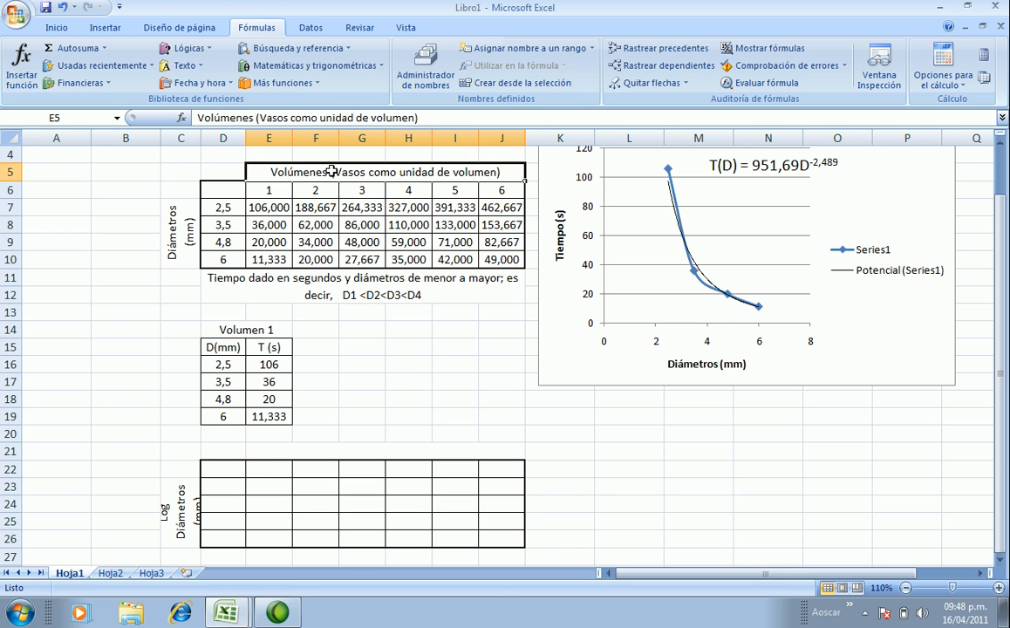
{"action": "key", "text": "ctrl+c"}
{"action": "left_click", "coordinate": [282, 449]}
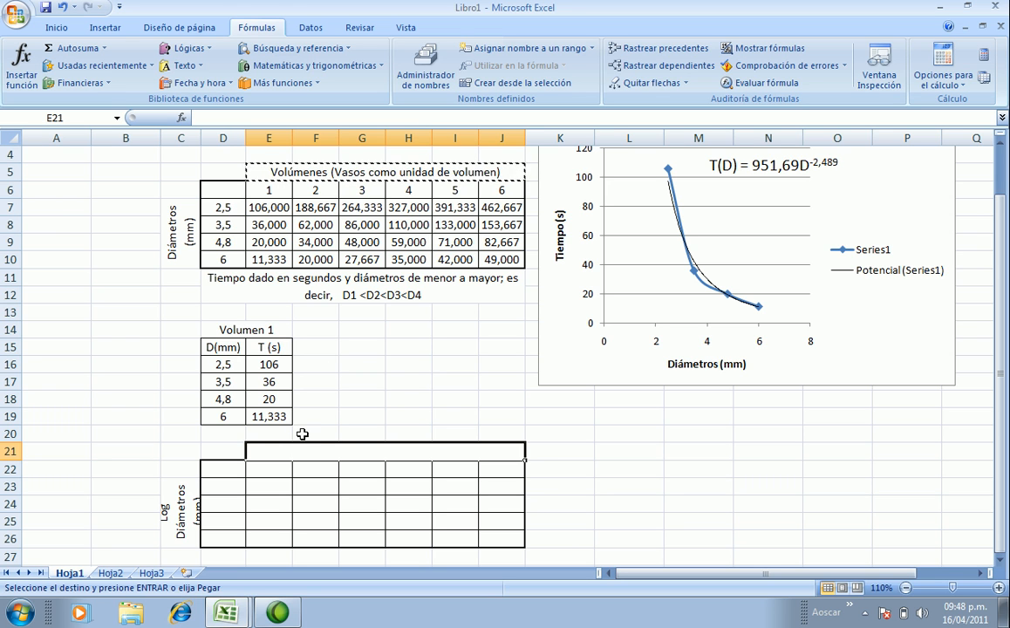
{"action": "key", "text": "ctrl+v"}
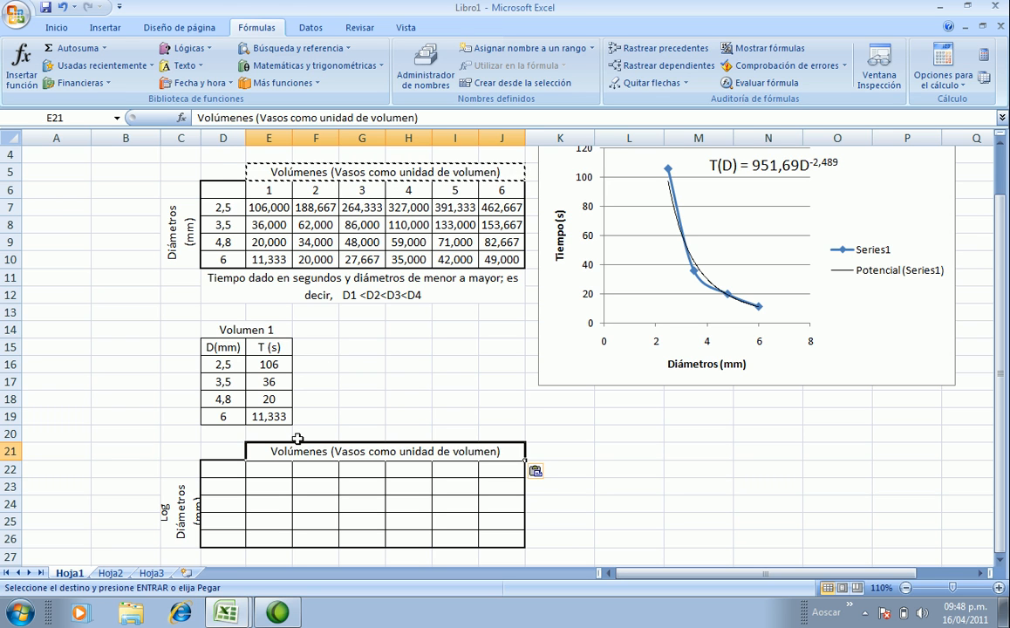
{"action": "key", "text": "F2"}
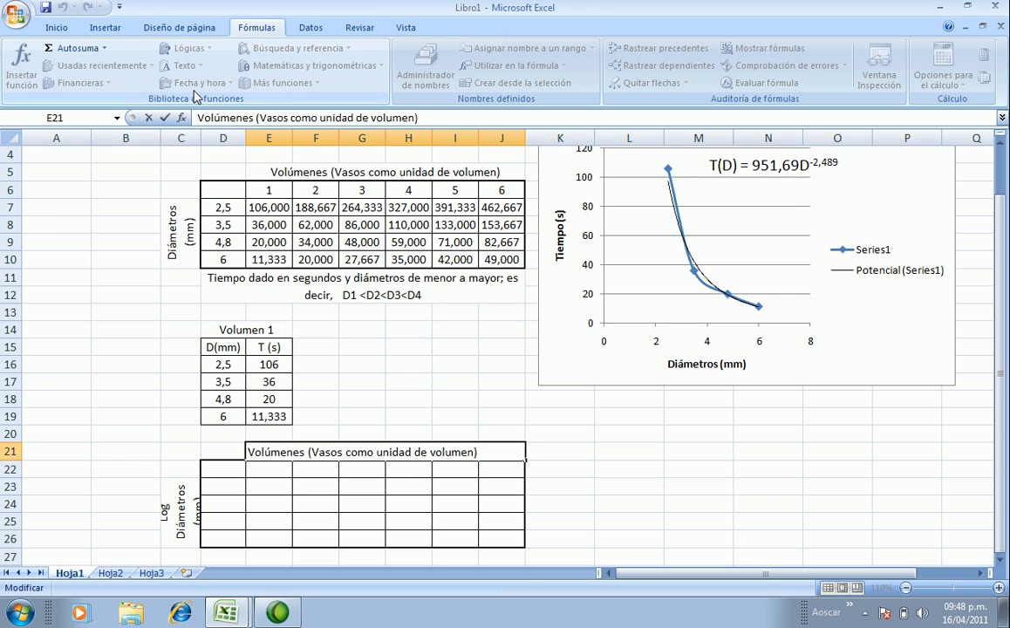
{"action": "type", "text": "Log"}
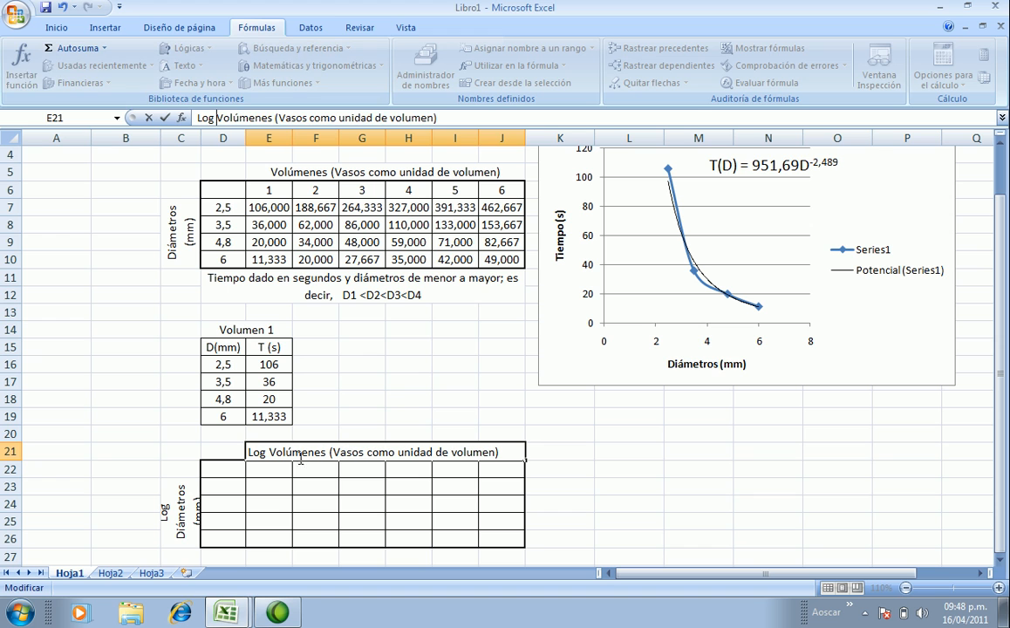
{"action": "left_click", "coordinate": [347, 432]}
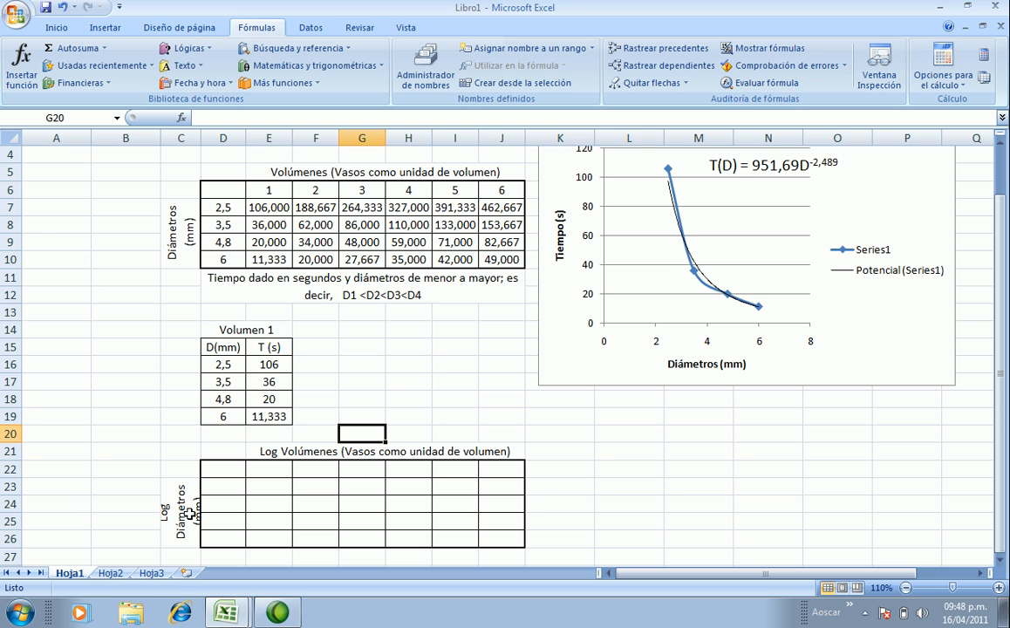
Narrow column B slightly and widen column C enough to fit the Log Diámetros (mm) label
{"action": "left_click_drag", "start_coordinate": [159, 137], "coordinate": [151, 138]}
{"action": "double_click", "coordinate": [192, 136]}
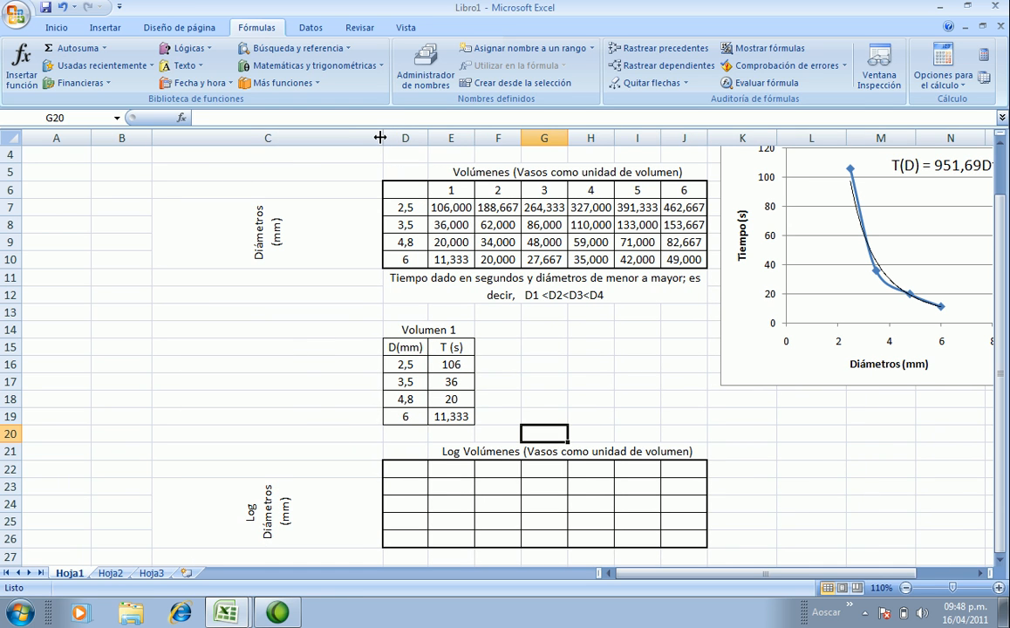
{"action": "left_click_drag", "start_coordinate": [382, 138], "coordinate": [215, 144]}
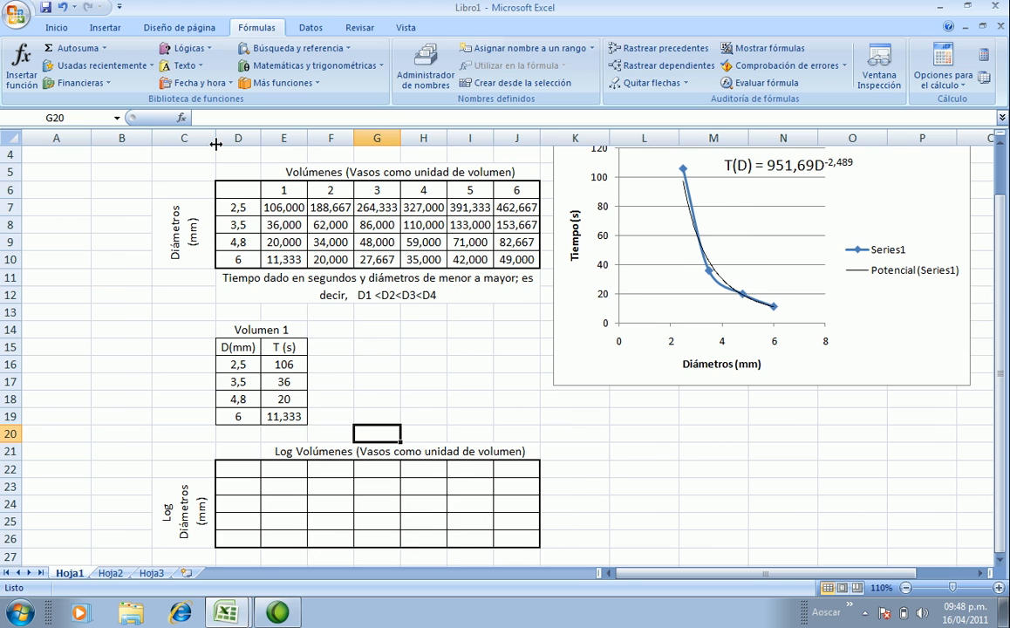
Enter the formula =LOG10(D7) in cell D23 for the base-10 logarithm of the first diameter
{"action": "left_click", "coordinate": [244, 485]}
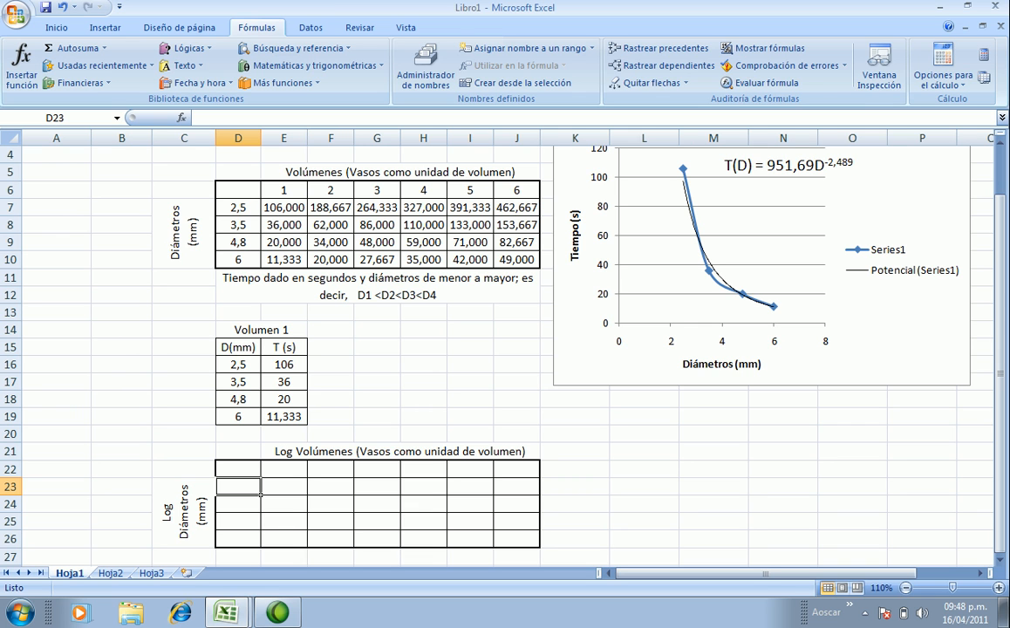
{"action": "type", "text": ")"}
{"action": "key", "text": "BackSpace"}
{"action": "type", "text": "="}
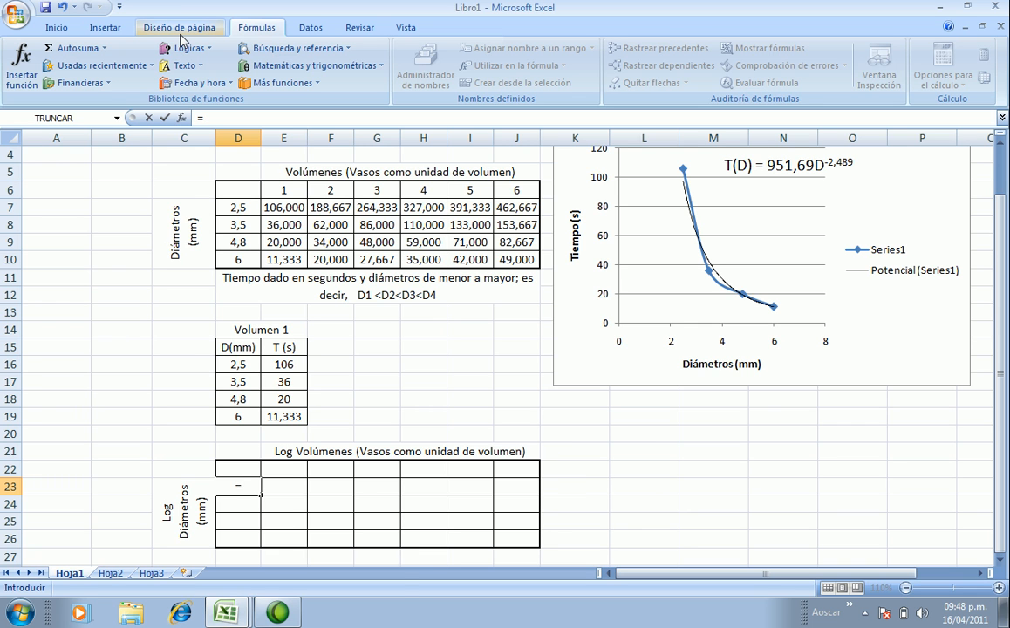
{"action": "type", "text": "log10"}
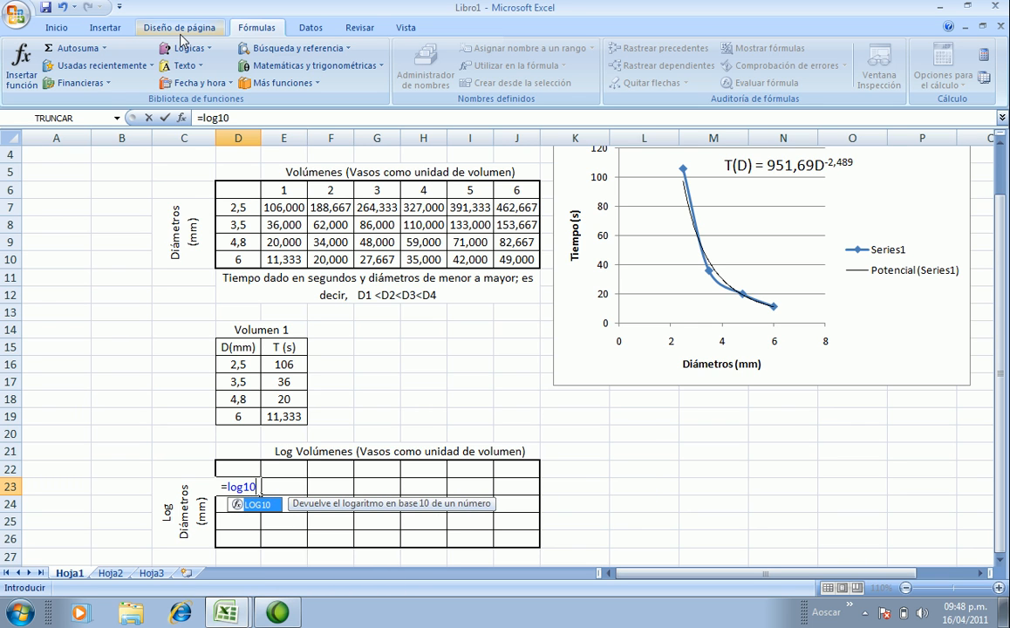
{"action": "type", "text": "("}
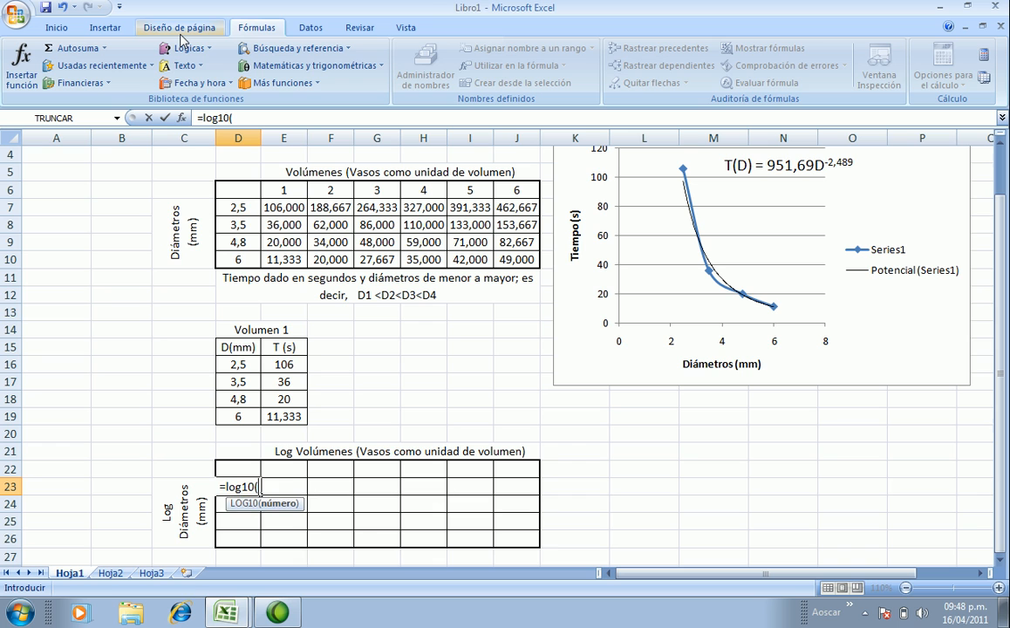
{"action": "type", "text": ")"}
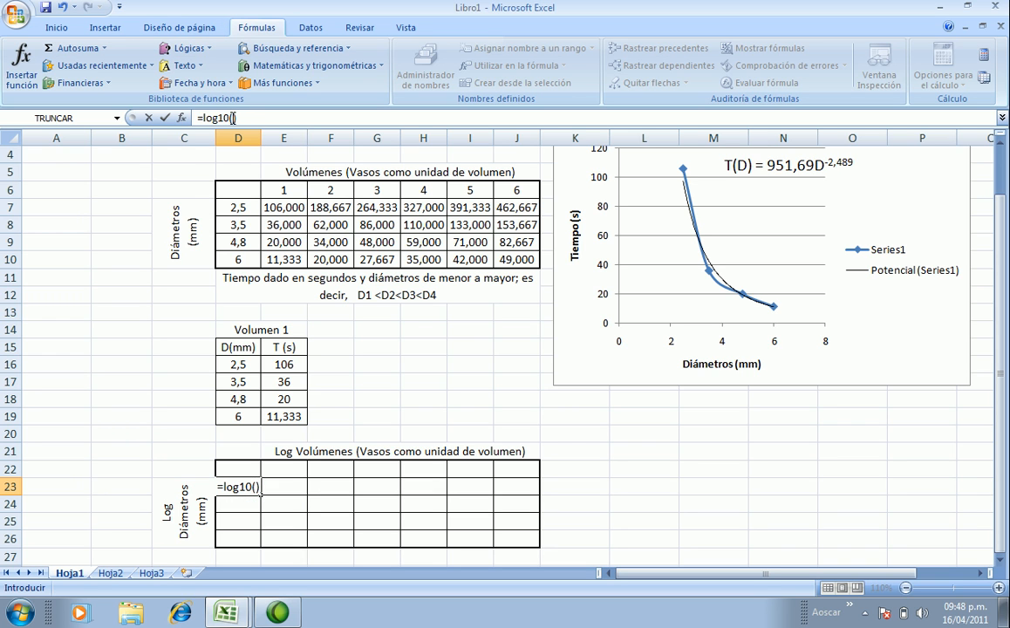
{"action": "key", "text": "Left"}
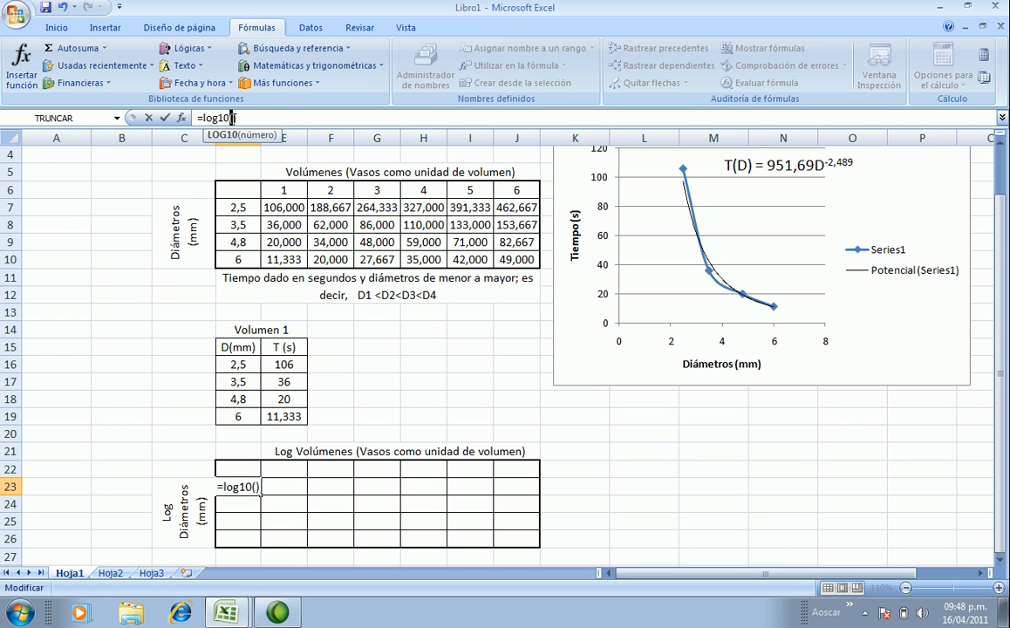
{"action": "left_click", "coordinate": [250, 208]}
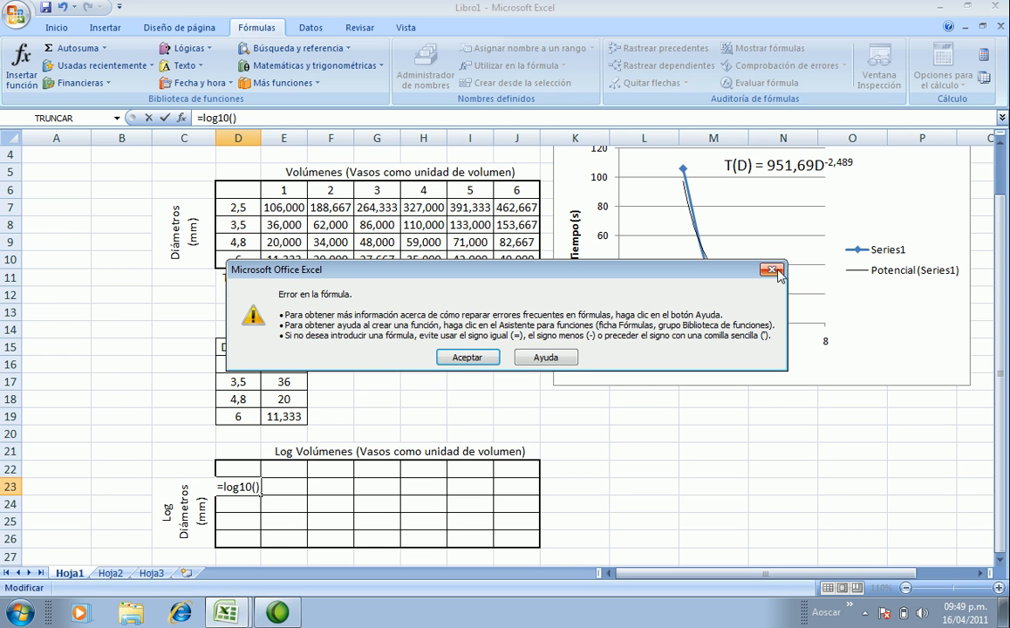
{"action": "key", "text": "Return"}
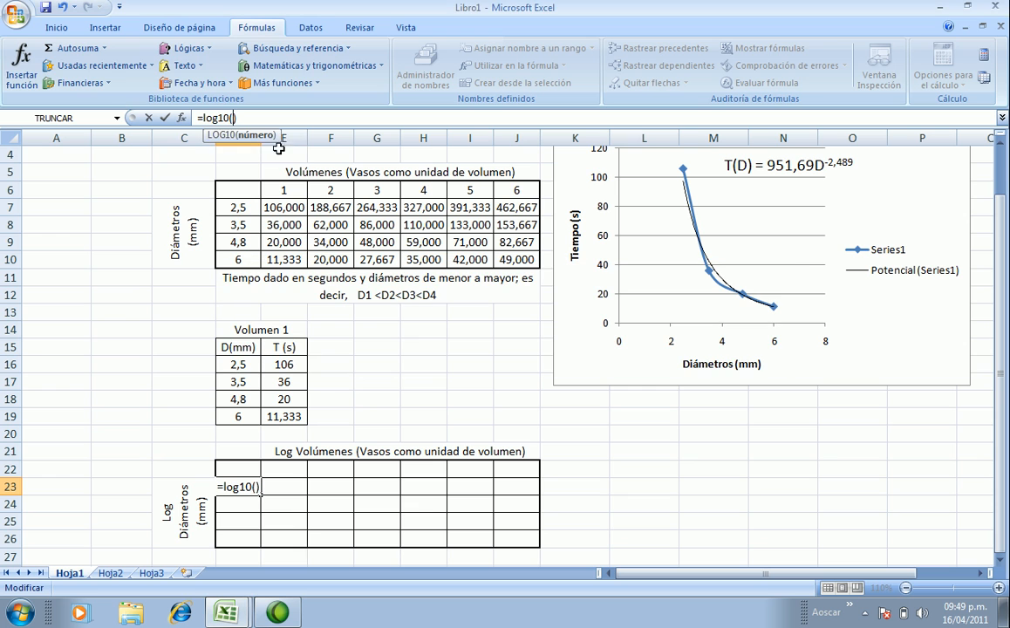
{"action": "left_click", "coordinate": [234, 208]}
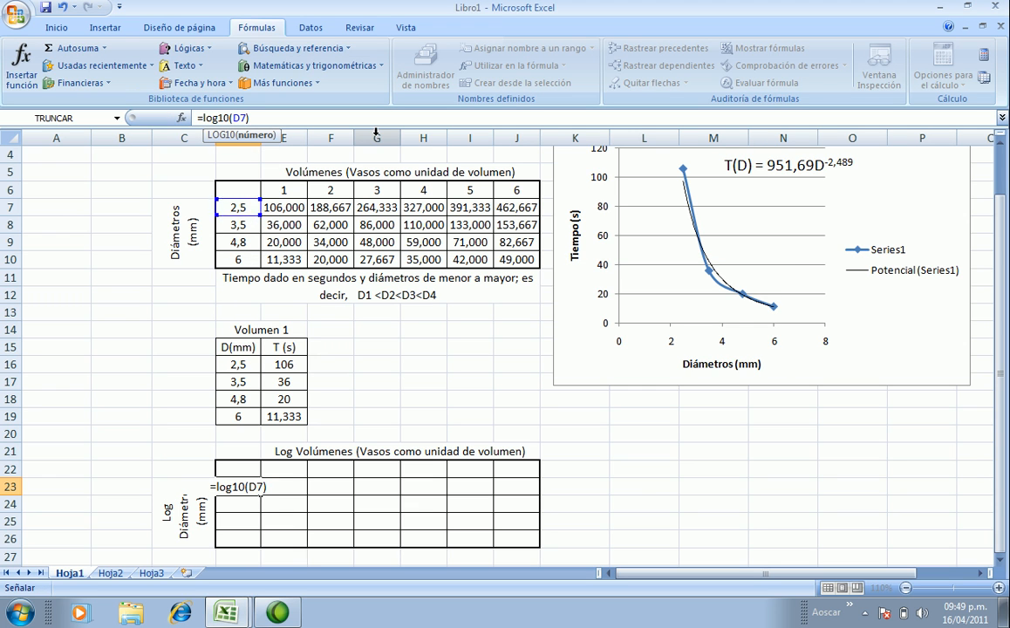
{"action": "key", "text": "Return"}
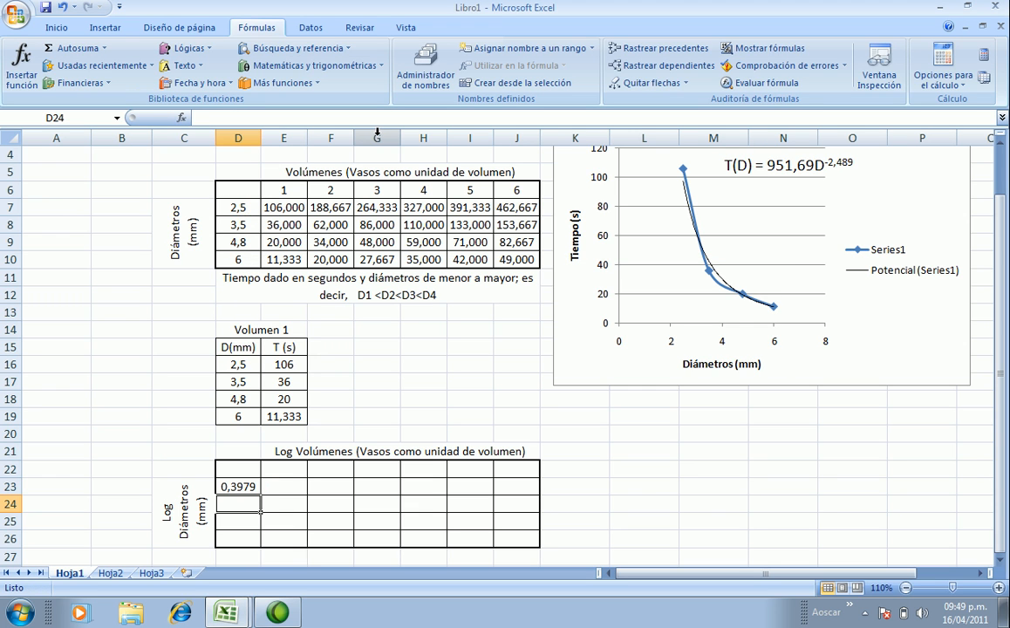
Fill the D23 formula across to J23 and down to row 26, and check the cell reference in J26
{"action": "left_click", "coordinate": [251, 489]}
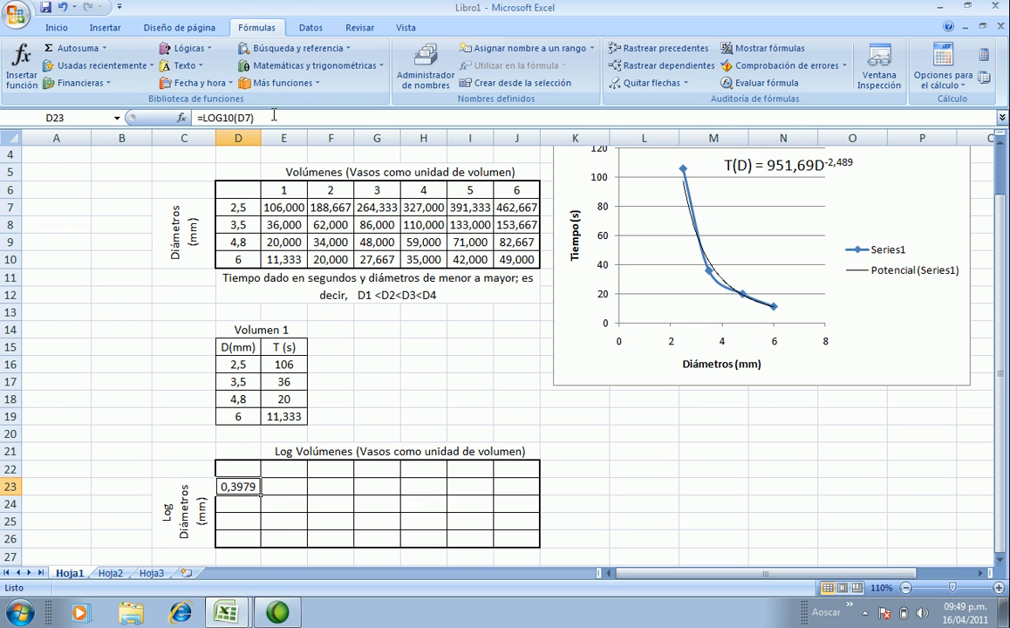
{"action": "key", "text": "F2"}
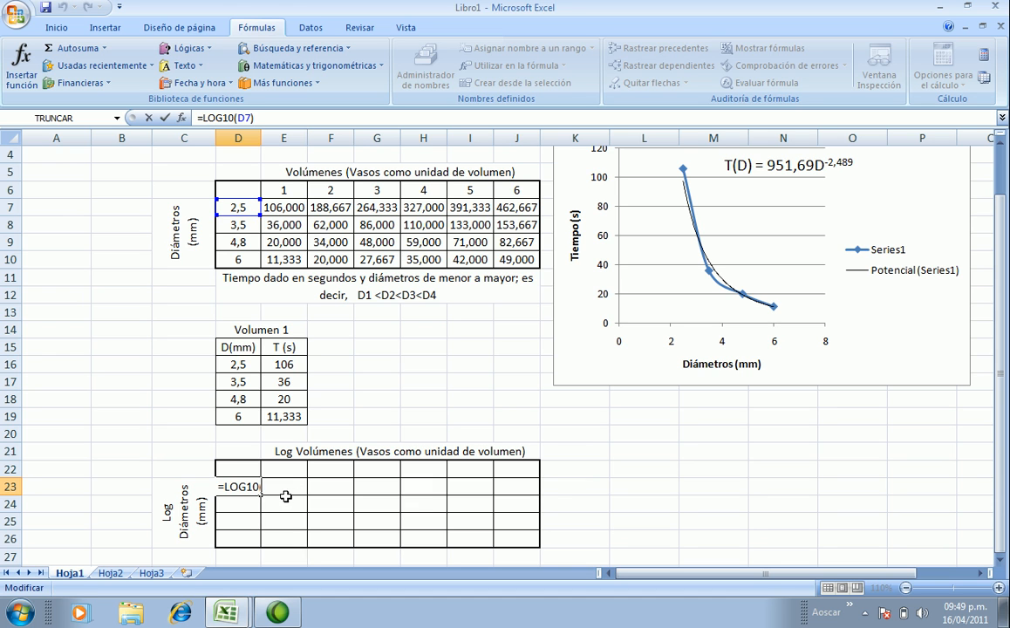
{"action": "left_click", "coordinate": [246, 488]}
{"action": "left_click_drag", "start_coordinate": [261, 493], "coordinate": [534, 497]}
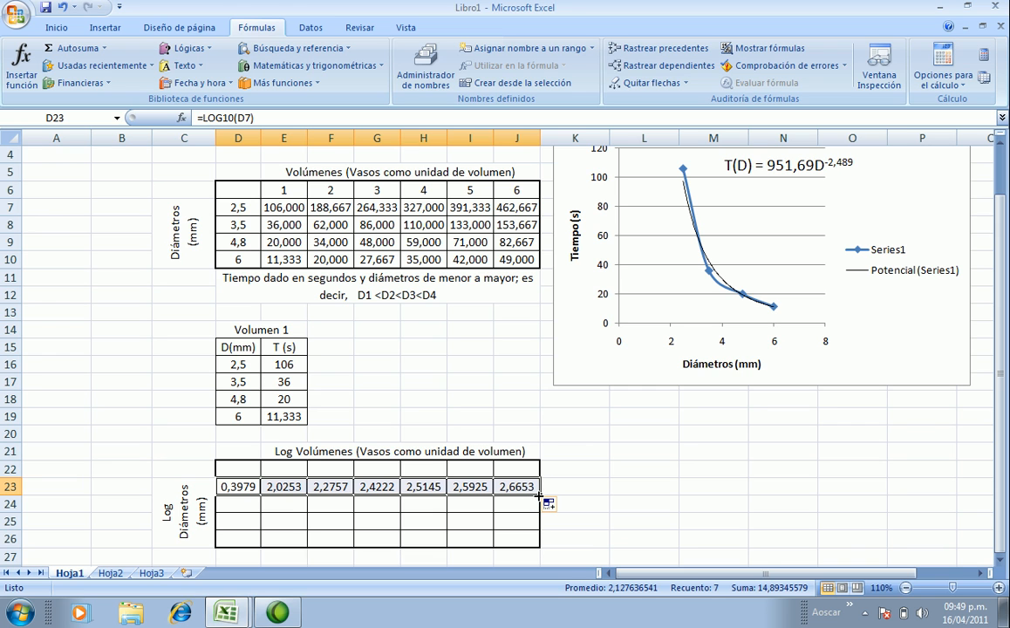
{"action": "left_click_drag", "start_coordinate": [541, 496], "coordinate": [548, 536]}
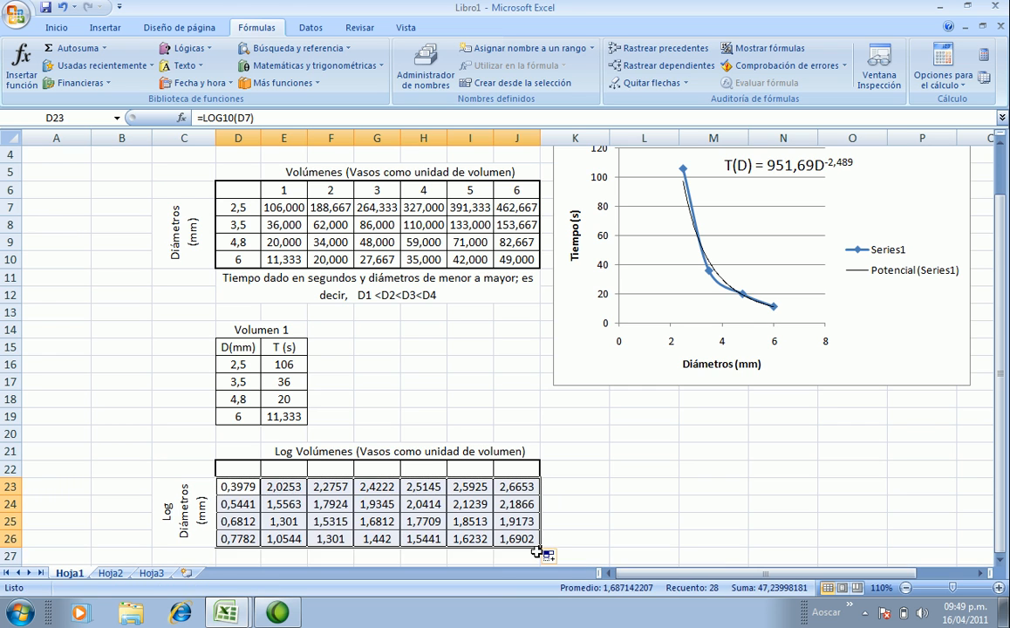
{"action": "left_click", "coordinate": [516, 539]}
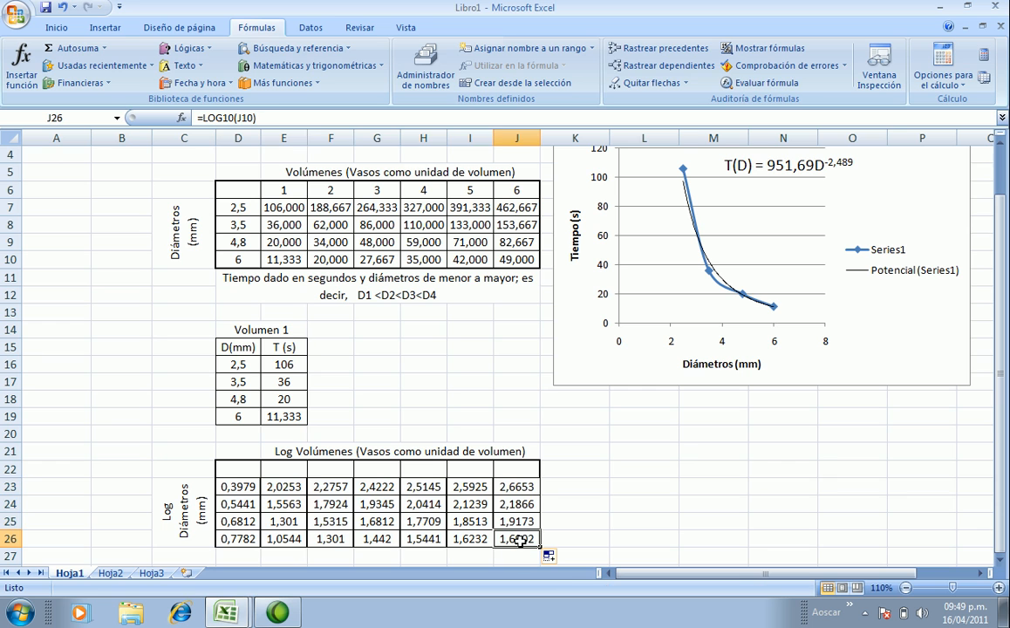
{"action": "left_click", "coordinate": [246, 117]}
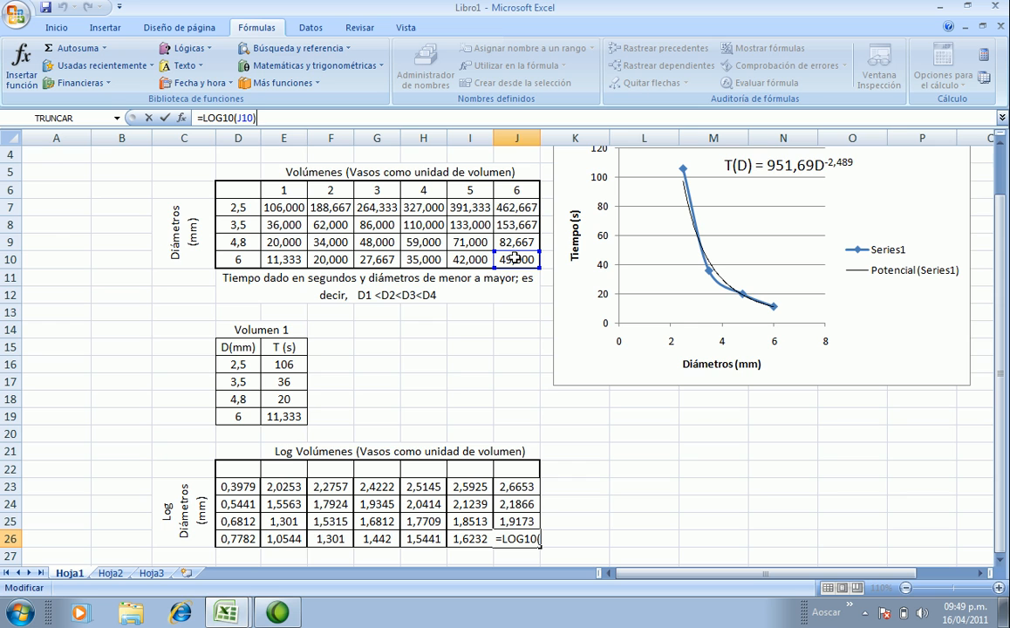
{"action": "left_click", "coordinate": [551, 471]}
Fill the logarithm formula from E23 up into row 22 and across to J22 for the volume headers
{"action": "left_click", "coordinate": [281, 486]}
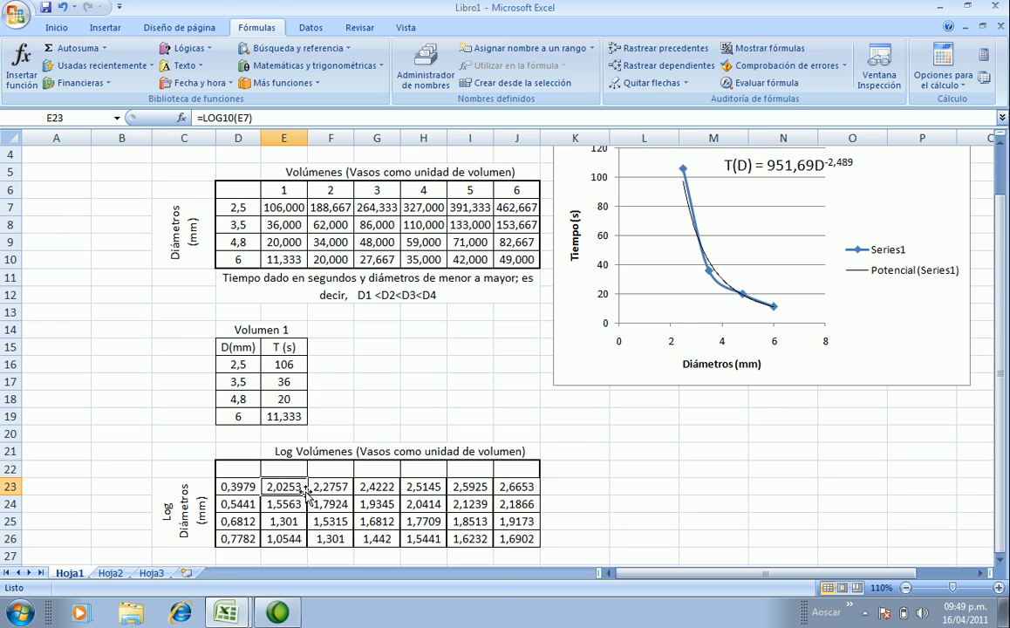
{"action": "left_click_drag", "start_coordinate": [307, 494], "coordinate": [528, 478]}
{"action": "left_click", "coordinate": [582, 486]}
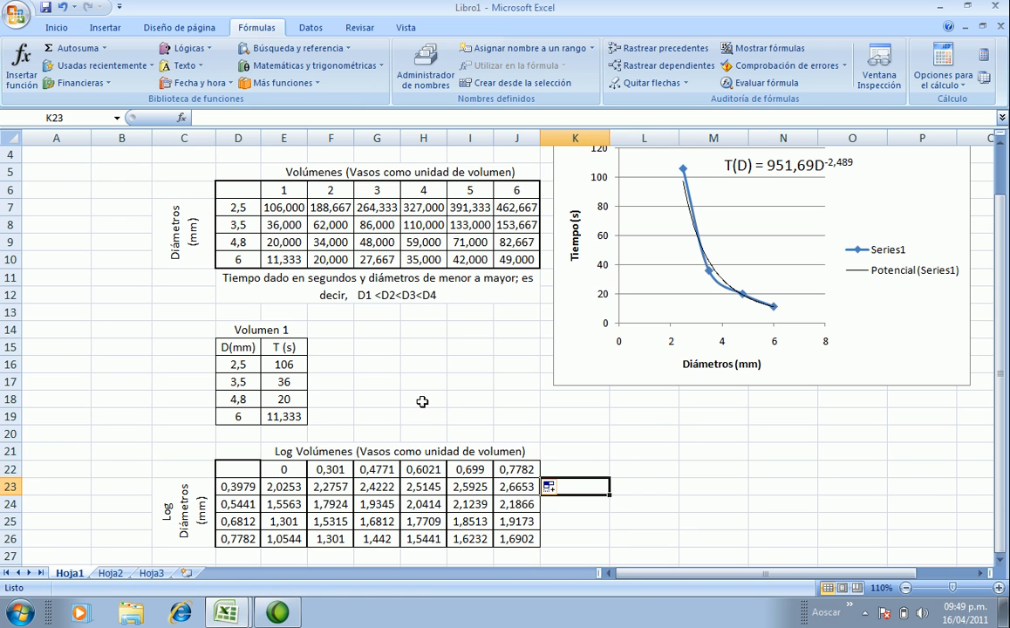
{"action": "scroll", "coordinate": [447, 368], "scroll_direction": "down", "scroll_amount": 1}
{"action": "scroll", "coordinate": [449, 355], "scroll_direction": "up", "scroll_amount": 1}
{"action": "left_click", "coordinate": [642, 505]}
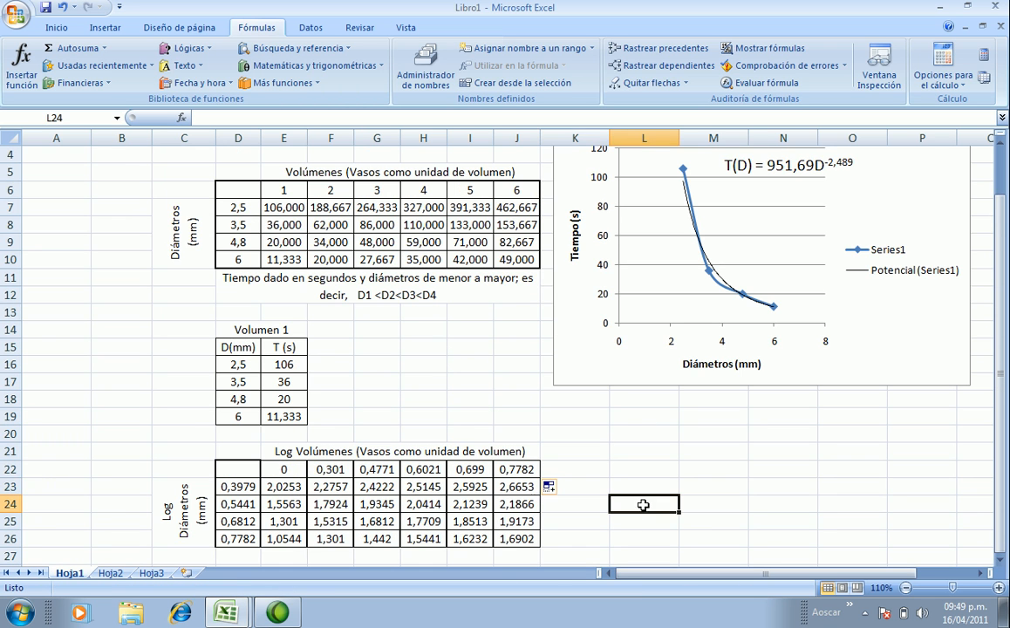
Check the cell reference in the logarithm formula of cell F24, leaving the formula as it is
{"action": "left_click", "coordinate": [326, 505]}
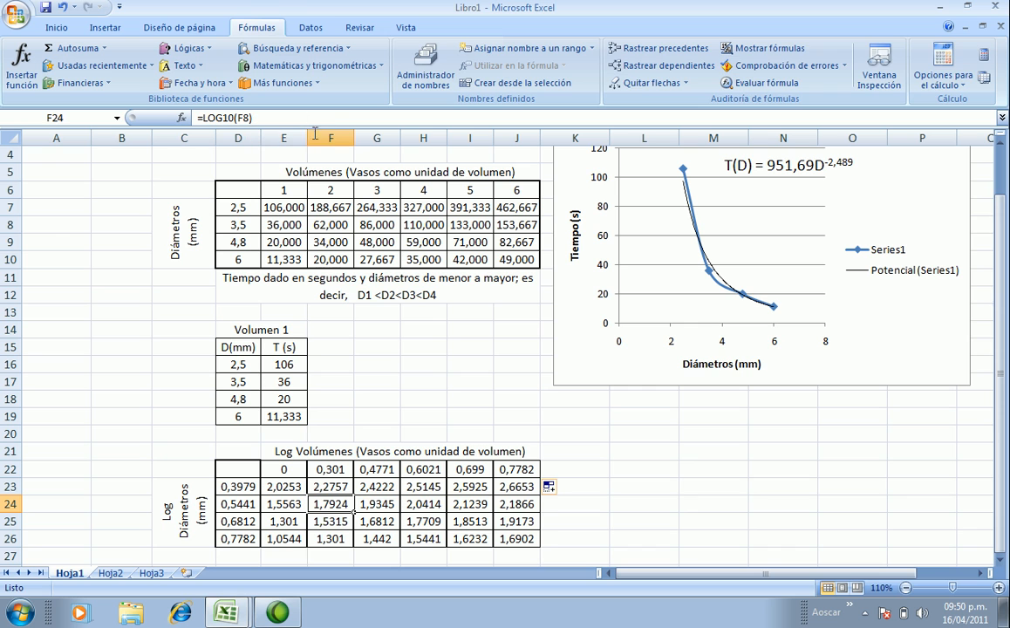
{"action": "left_click", "coordinate": [280, 112]}
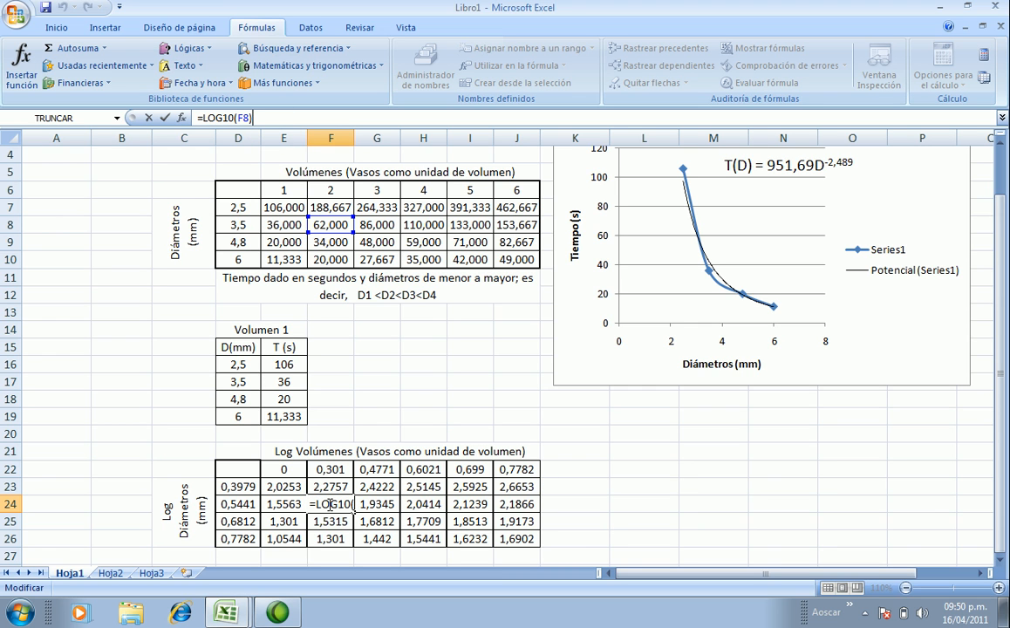
{"action": "key", "text": "Return"}
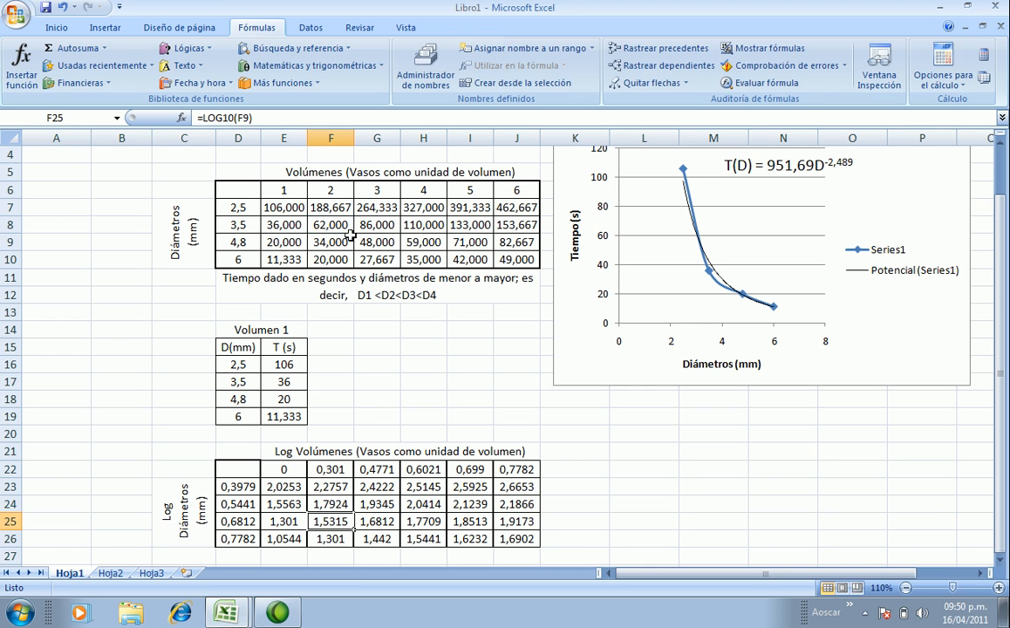
Copy the Volumen 1 table in D14:E19 and paste only its formats at D28, below the logarithm table
{"action": "scroll", "coordinate": [584, 452], "scroll_direction": "down", "scroll_amount": 2}
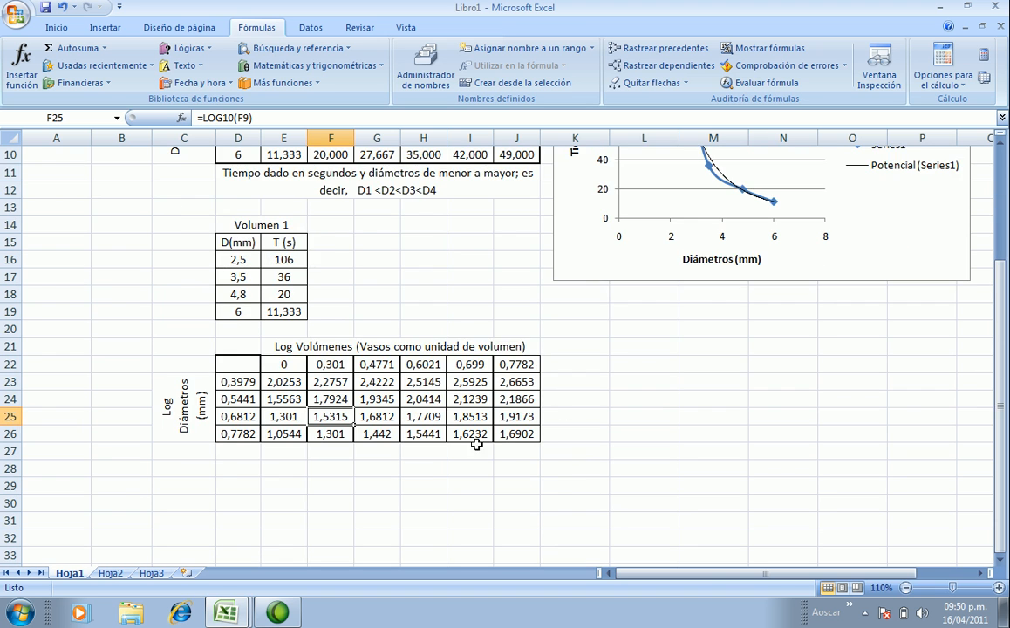
{"action": "scroll", "coordinate": [444, 396], "scroll_direction": "up", "scroll_amount": 1}
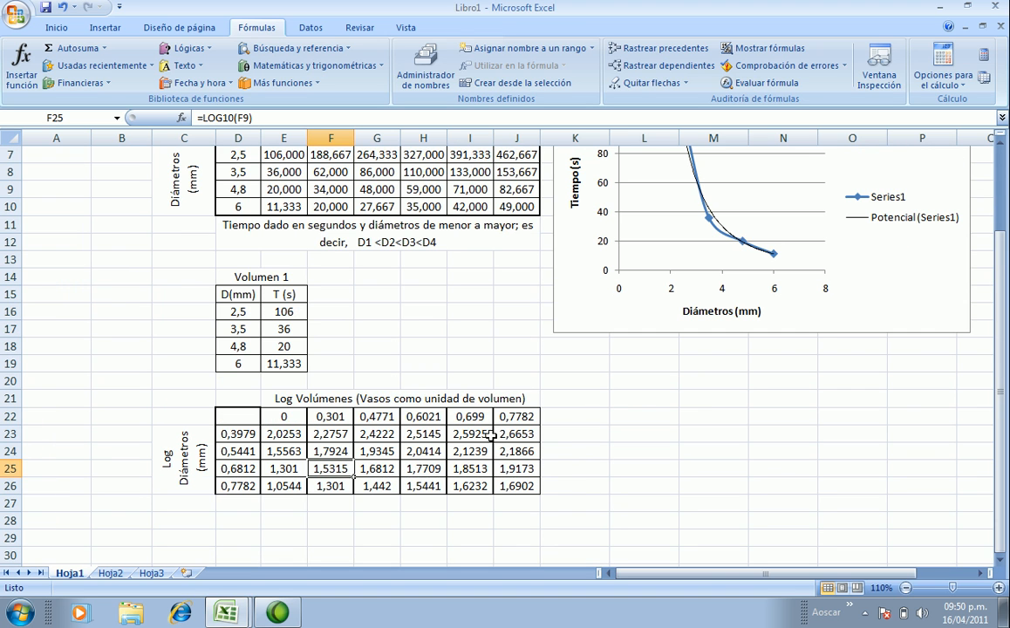
{"action": "left_click", "coordinate": [906, 588]}
{"action": "left_click", "coordinate": [906, 588]}
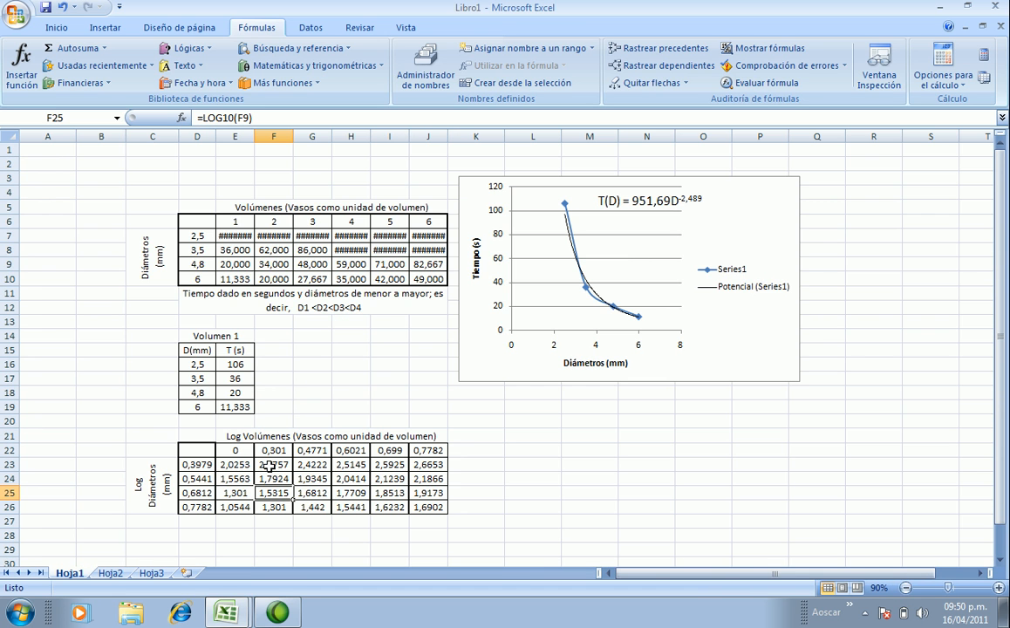
{"action": "left_click_drag", "start_coordinate": [197, 335], "coordinate": [236, 405]}
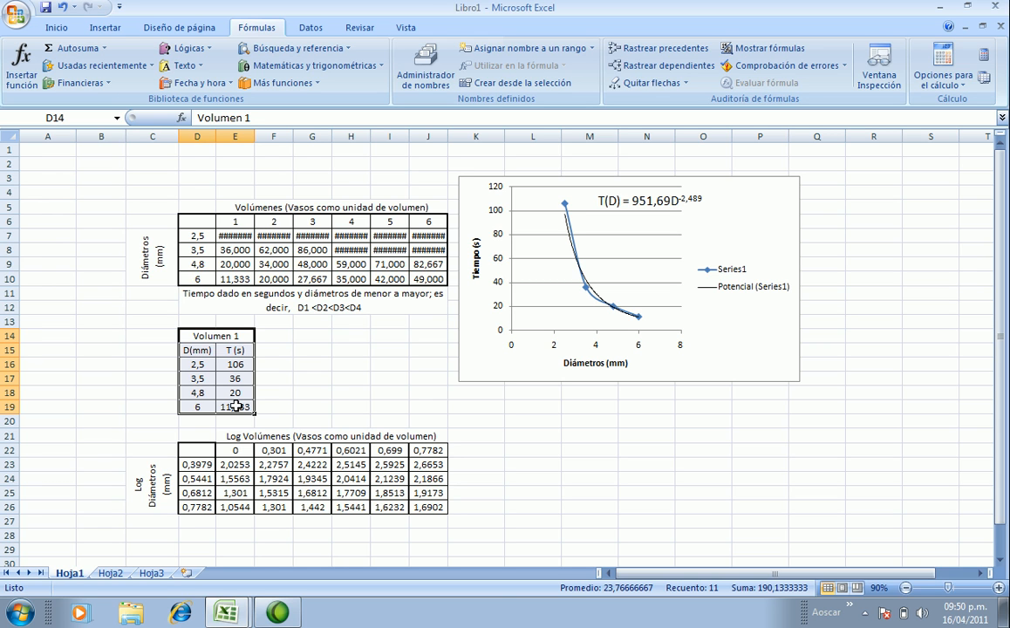
{"action": "key", "text": "ctrl+c"}
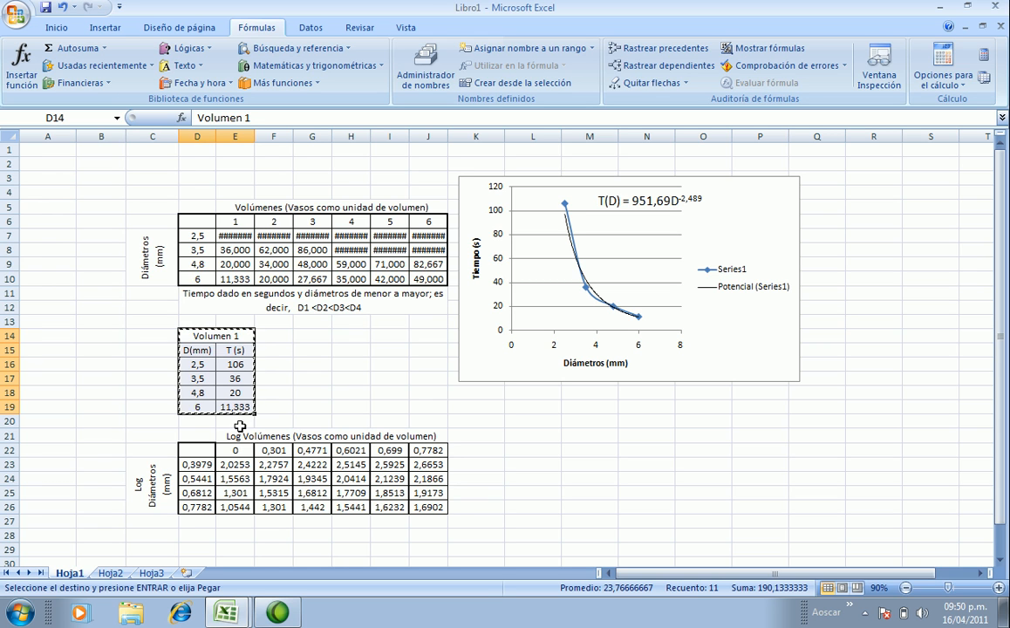
{"action": "left_click", "coordinate": [201, 534]}
{"action": "right_click", "coordinate": [200, 533]}
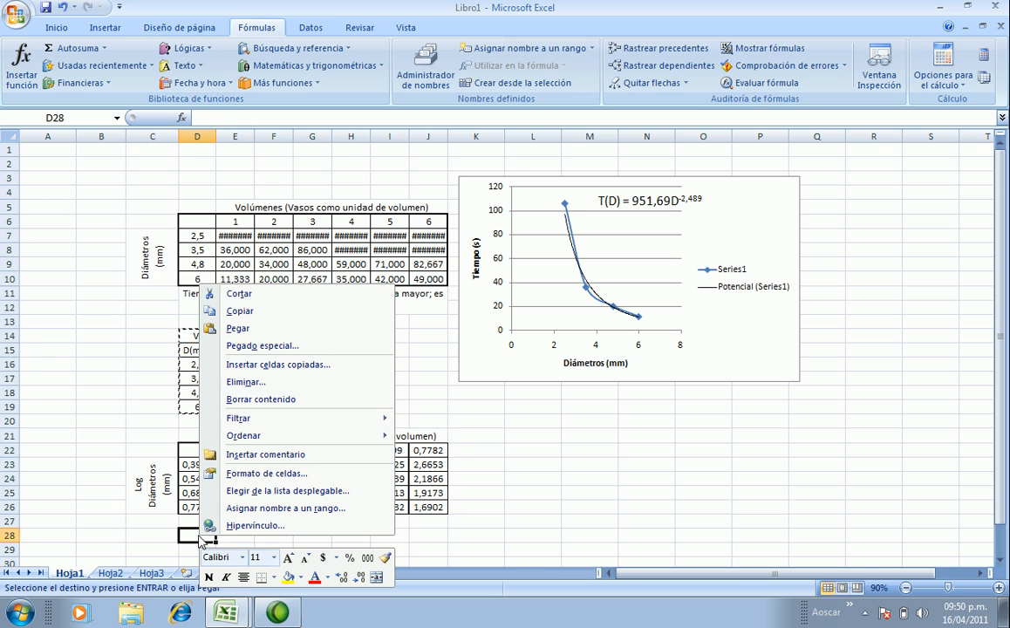
{"action": "left_click", "coordinate": [269, 348]}
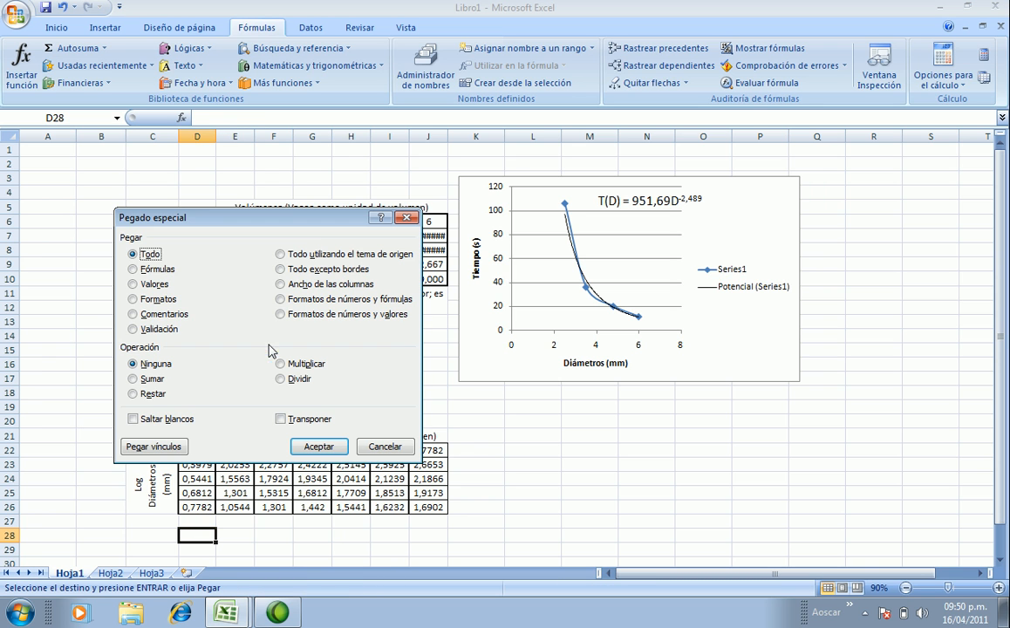
{"action": "left_click", "coordinate": [133, 299]}
{"action": "left_click", "coordinate": [319, 446]}
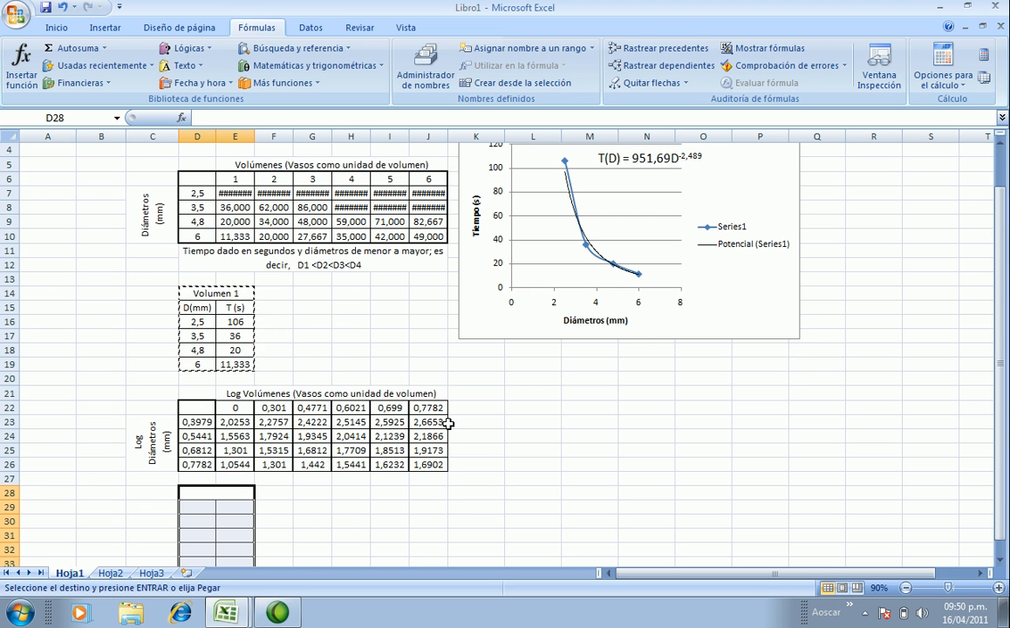
Copy the Volumen 1 title into D28 and the D(mm) and T (s) headers into D29:E29
{"action": "left_click", "coordinate": [204, 293]}
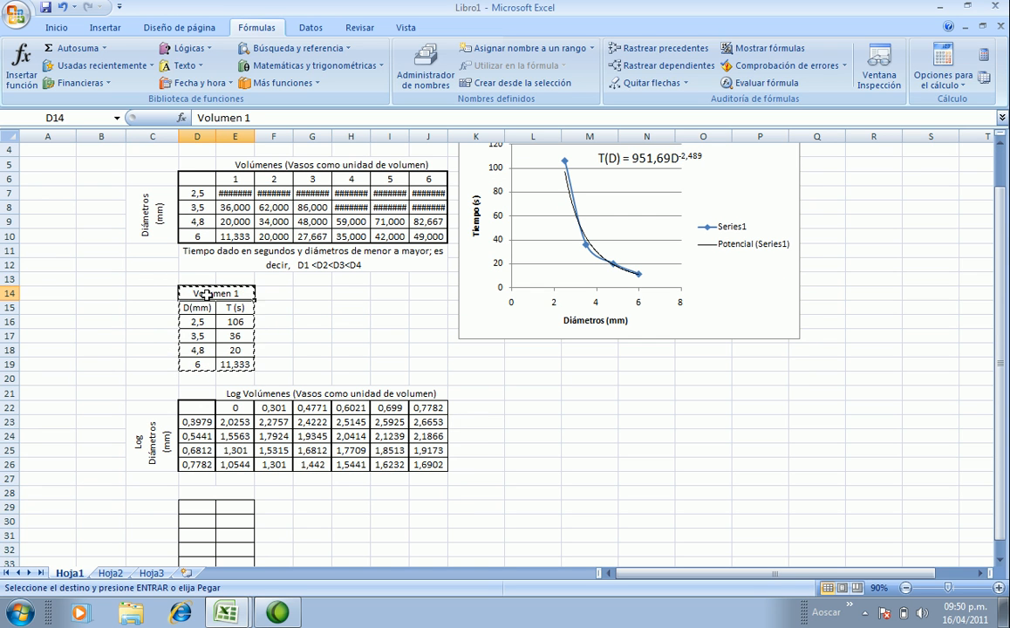
{"action": "key", "text": "ctrl+c"}
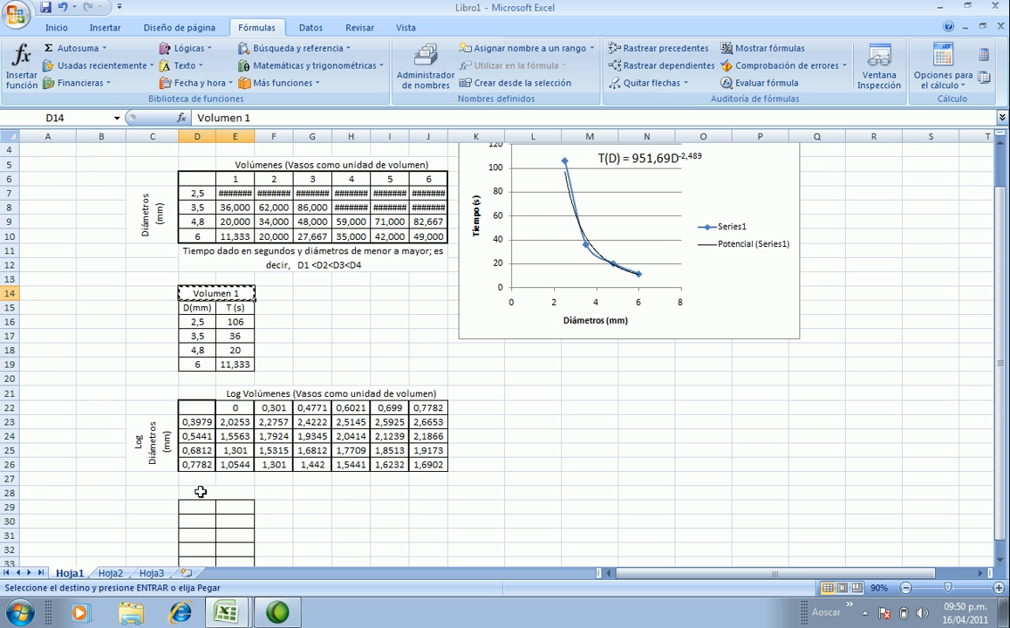
{"action": "left_click", "coordinate": [203, 494]}
{"action": "key", "text": "ctrl+v"}
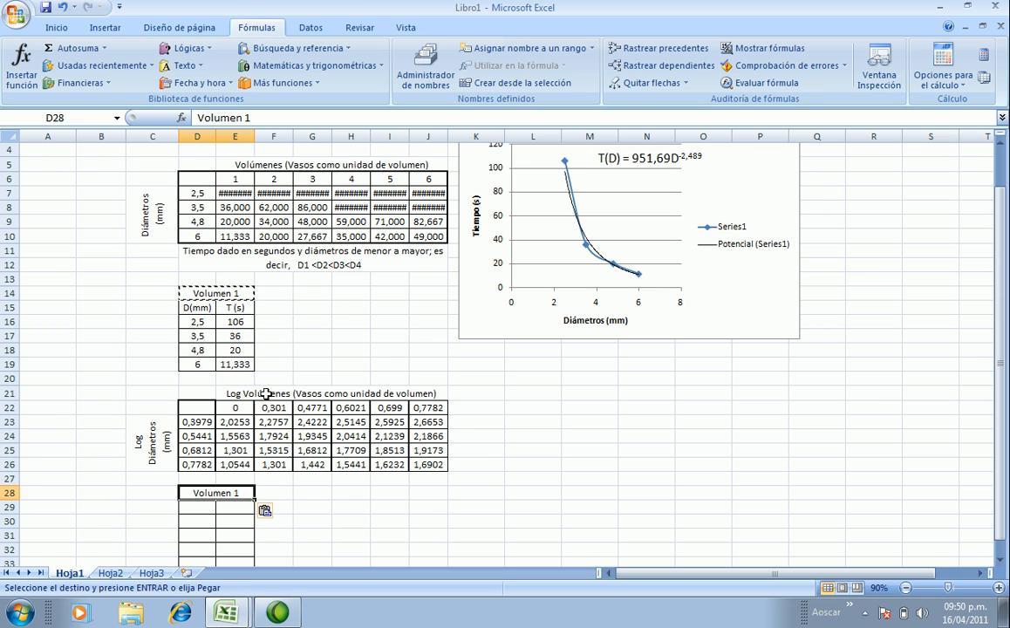
{"action": "left_click_drag", "start_coordinate": [198, 306], "coordinate": [236, 313]}
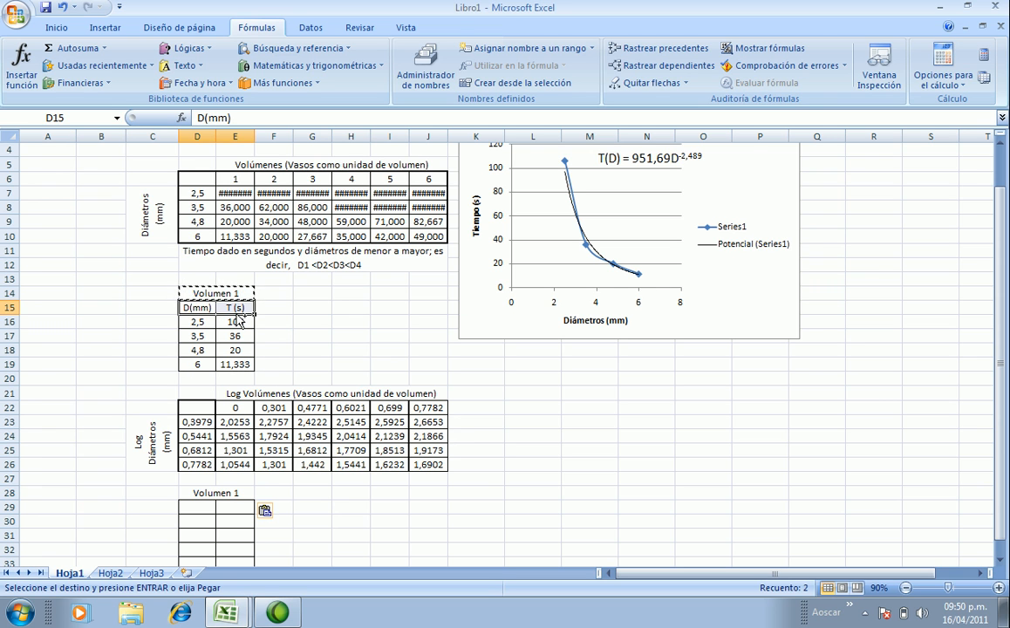
{"action": "key", "text": "ctrl+c"}
{"action": "left_click", "coordinate": [193, 511]}
{"action": "key", "text": "ctrl+v"}
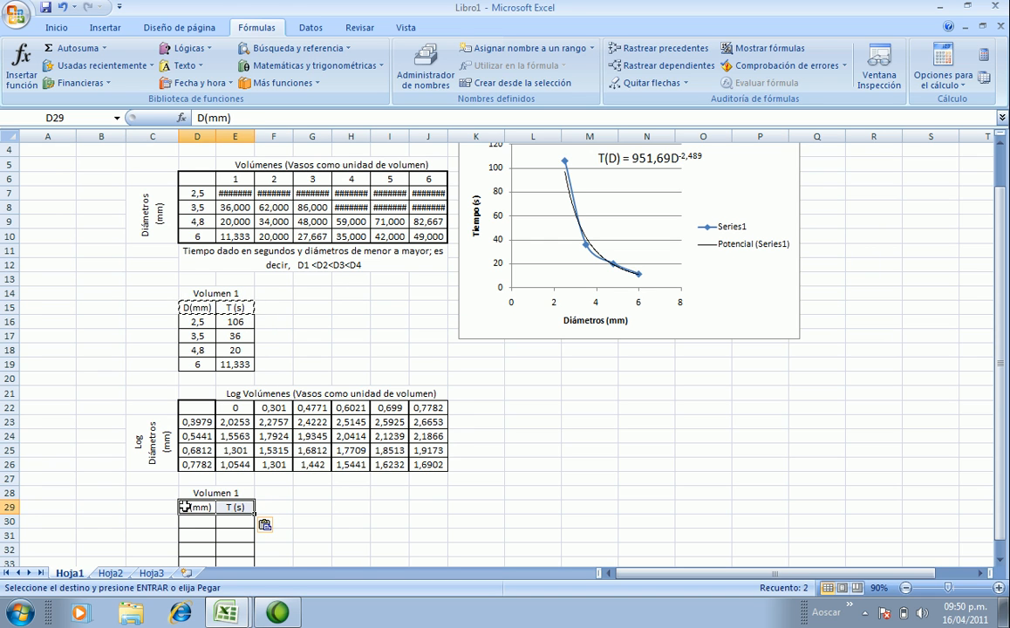
Rename the copied headers as log D(mm) in D29 and logT (s) in E29
{"action": "left_click", "coordinate": [197, 118]}
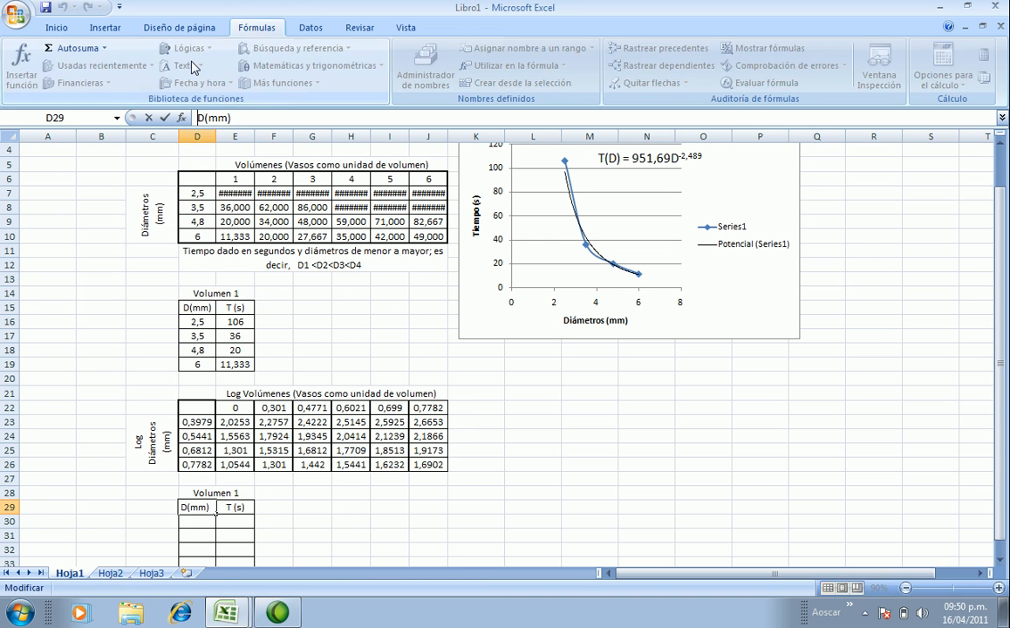
{"action": "type", "text": "log"}
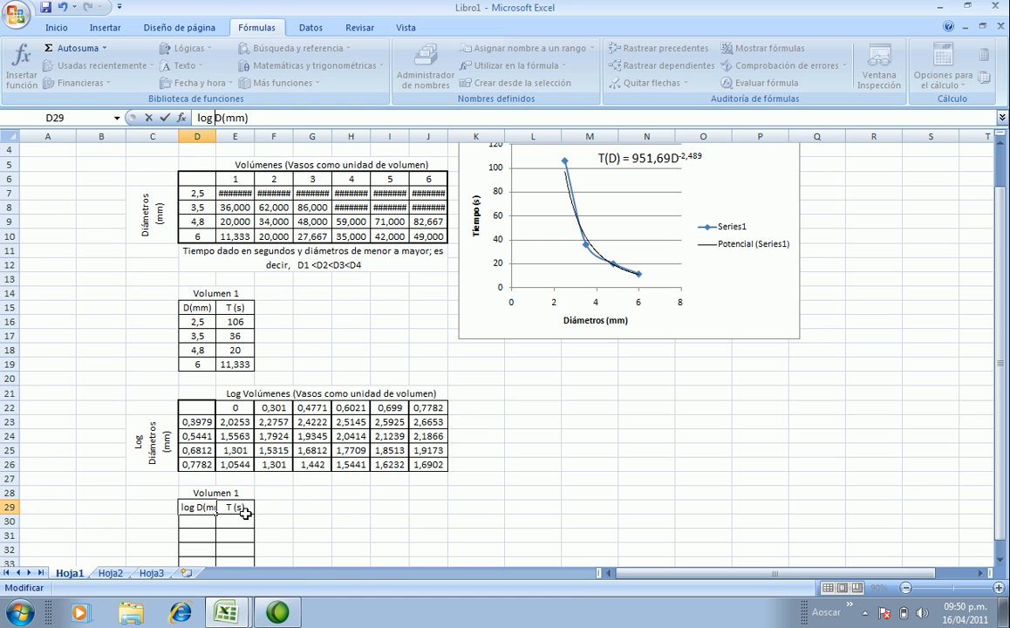
{"action": "left_click", "coordinate": [236, 508]}
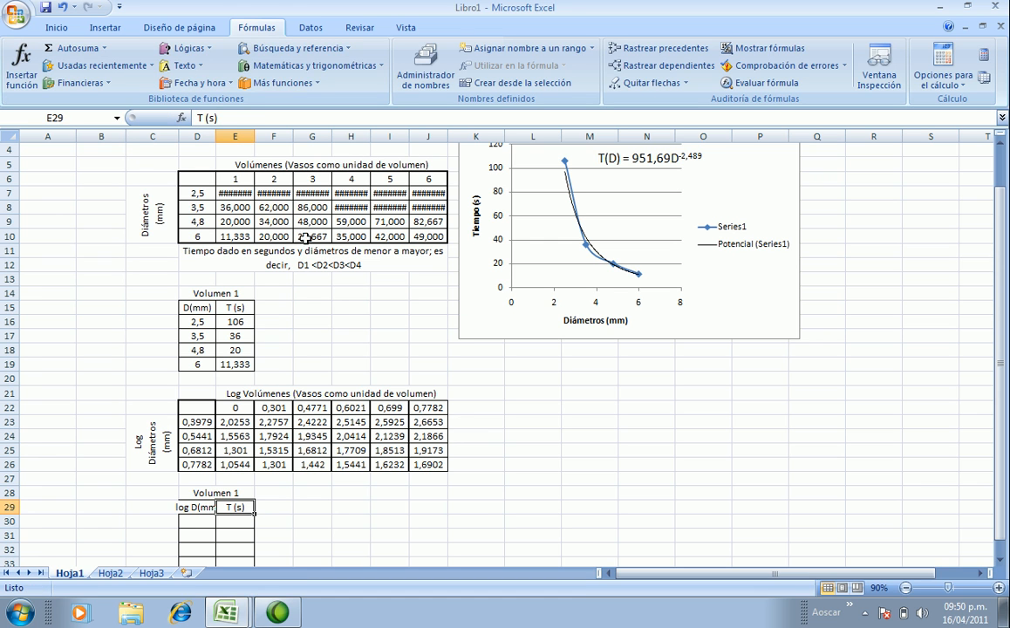
{"action": "left_click", "coordinate": [198, 117]}
{"action": "type", "text": "log"}
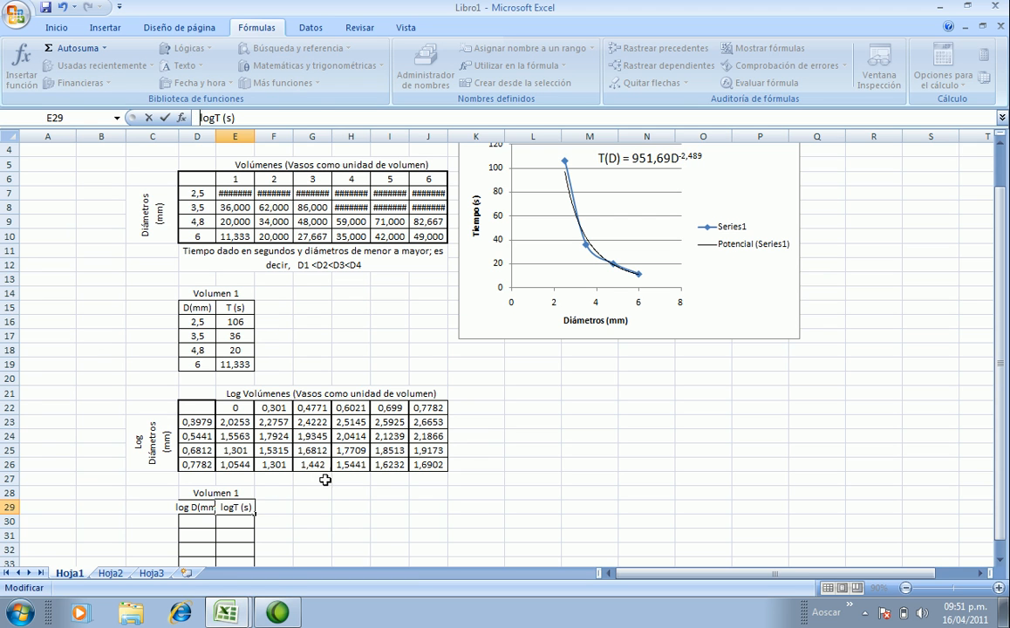
{"action": "left_click", "coordinate": [312, 509]}
Widen columns D and E enough to fit the log D(mm) and logT (s) headers
{"action": "left_click_drag", "start_coordinate": [216, 137], "coordinate": [272, 136]}
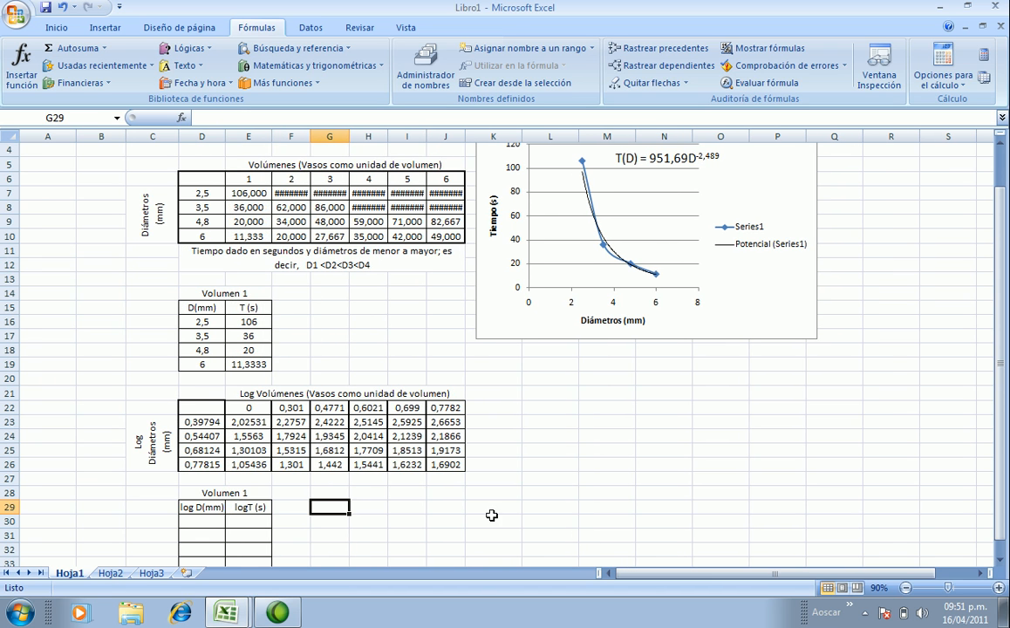
{"action": "left_click", "coordinate": [999, 588]}
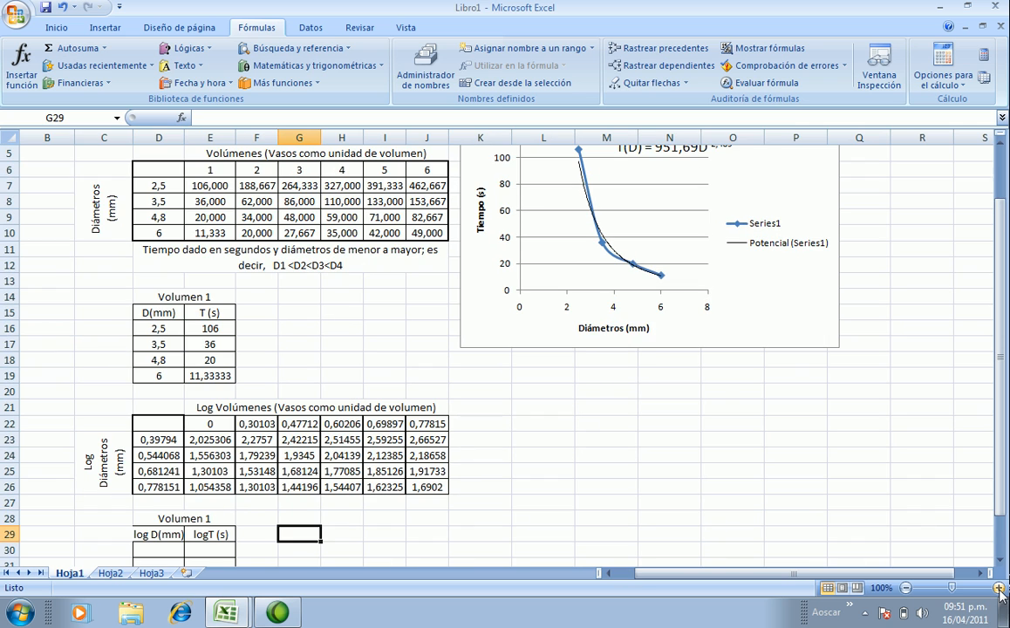
{"action": "scroll", "coordinate": [702, 495], "scroll_direction": "down", "scroll_amount": 2}
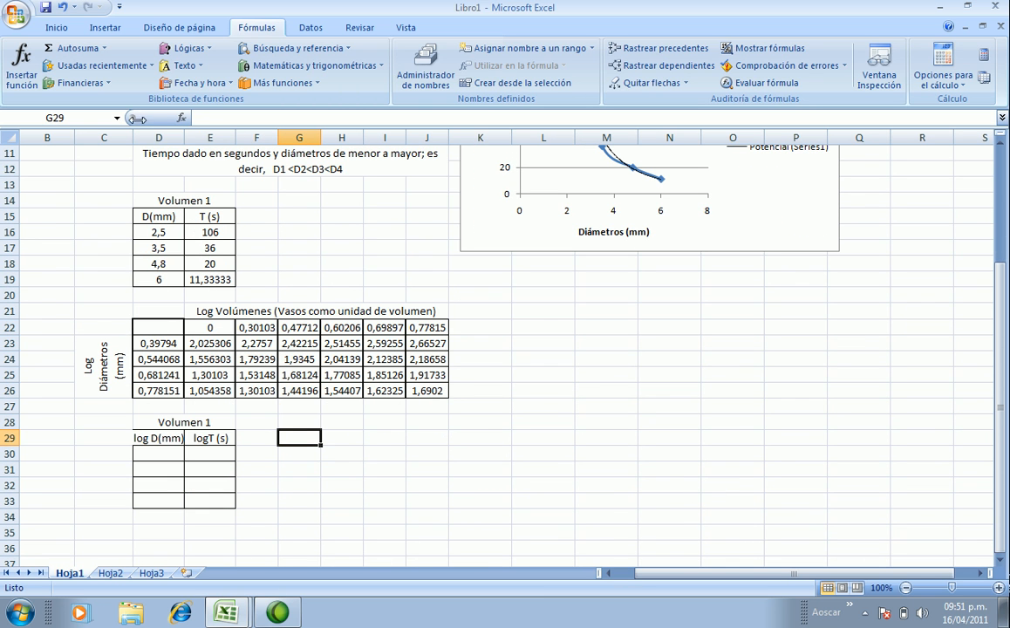
{"action": "left_click_drag", "start_coordinate": [133, 137], "coordinate": [189, 137]}
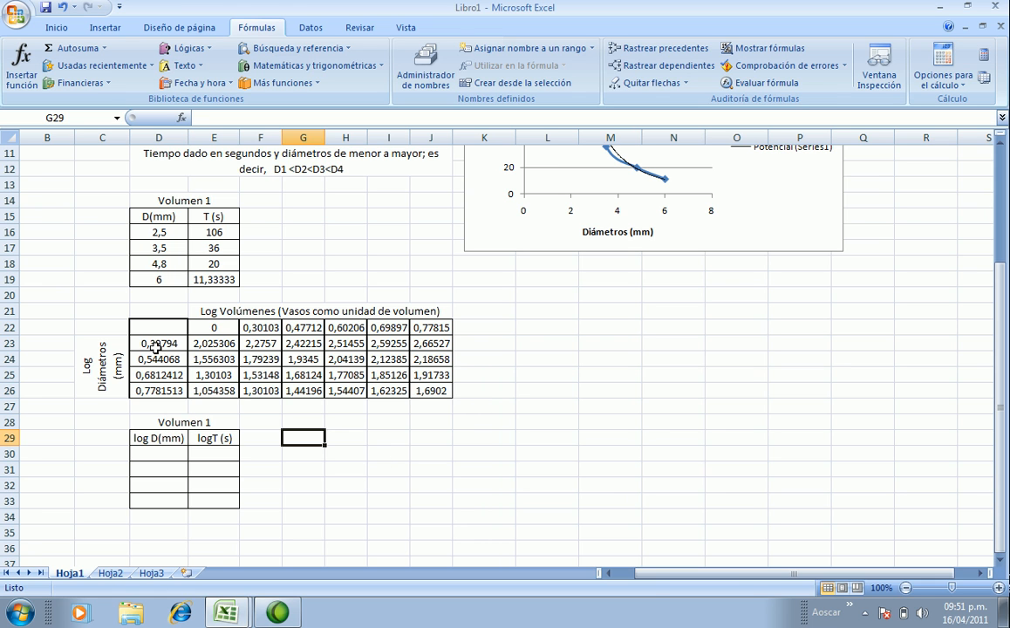
Copy the logarithms of diameter and volume 1 time from D23:E26 and paste them as values at D30
{"action": "left_click_drag", "start_coordinate": [163, 344], "coordinate": [220, 389]}
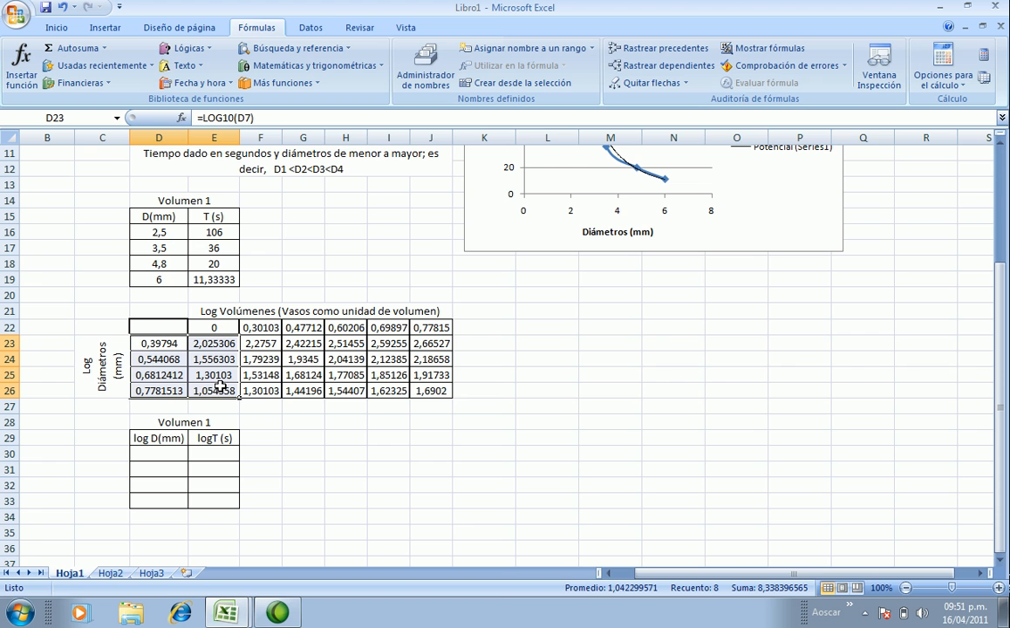
{"action": "key", "text": "ctrl+c"}
{"action": "left_click", "coordinate": [175, 453]}
{"action": "right_click", "coordinate": [178, 453]}
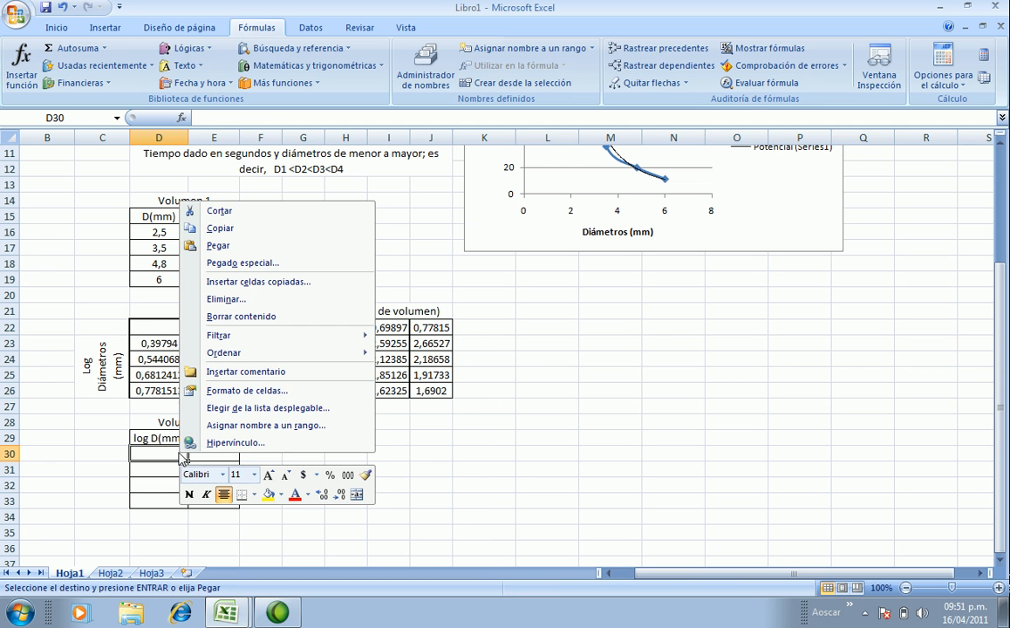
{"action": "left_click", "coordinate": [248, 264]}
{"action": "left_click", "coordinate": [138, 201]}
{"action": "left_click", "coordinate": [295, 361]}
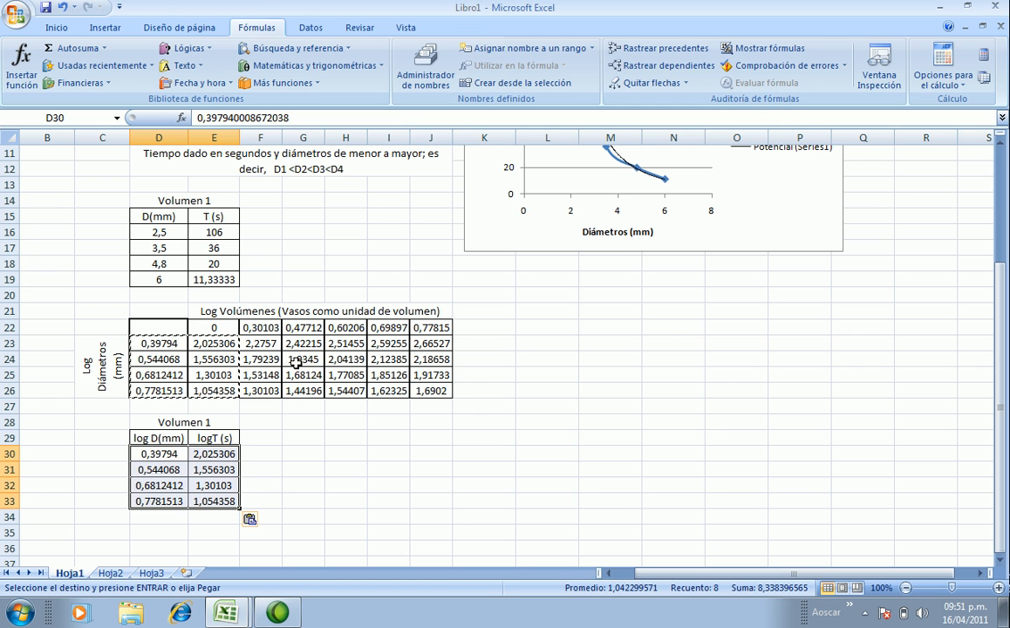
{"action": "left_click", "coordinate": [321, 482]}
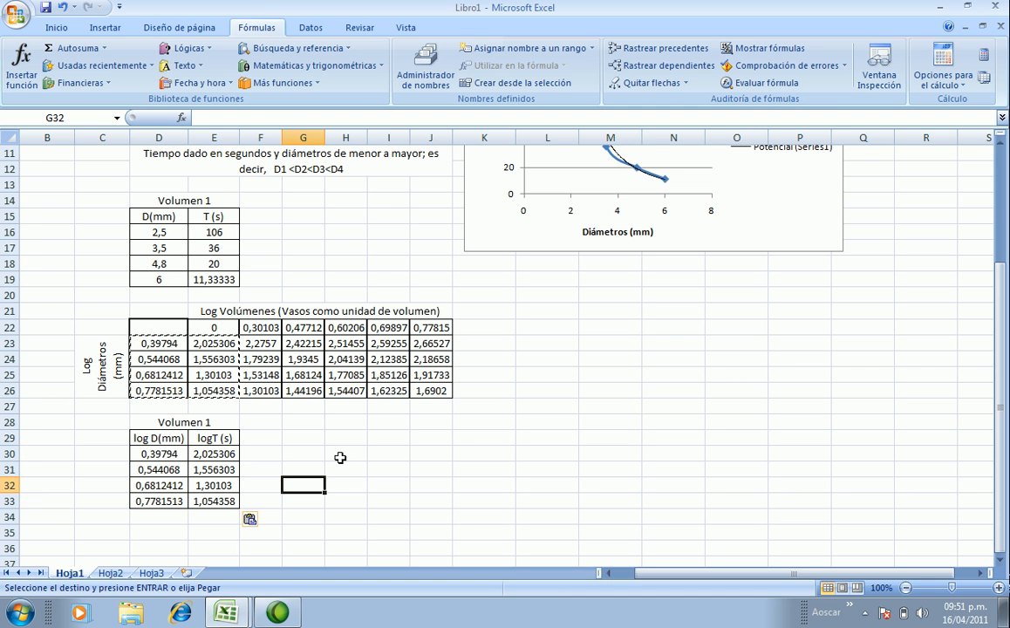
Insert a scatter chart with smooth lines and markers from D30:E33 and place it below the existing chart
{"action": "left_click_drag", "start_coordinate": [158, 452], "coordinate": [217, 497]}
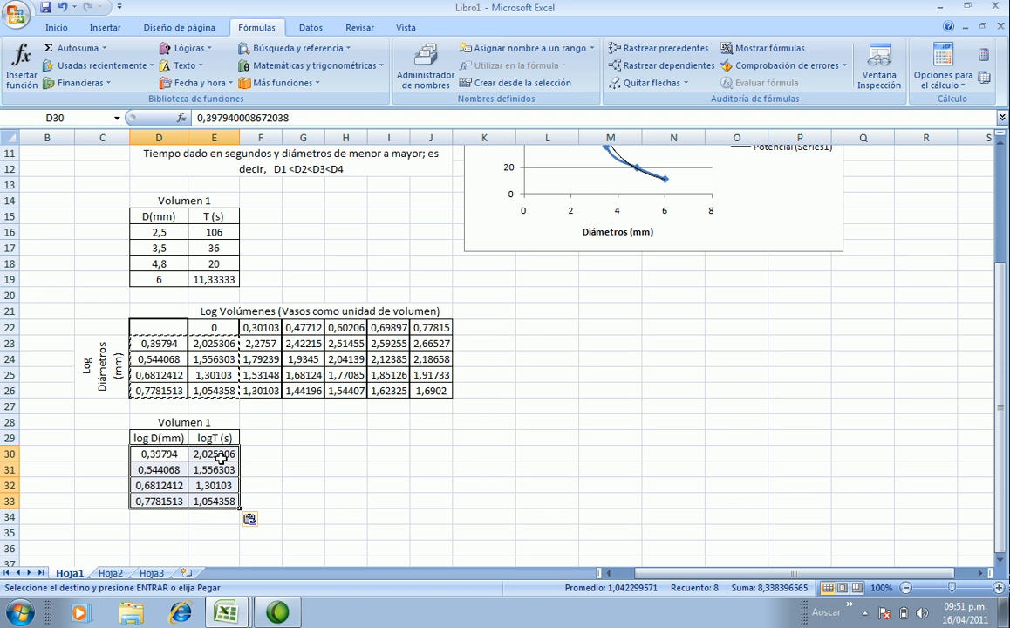
{"action": "left_click", "coordinate": [106, 27]}
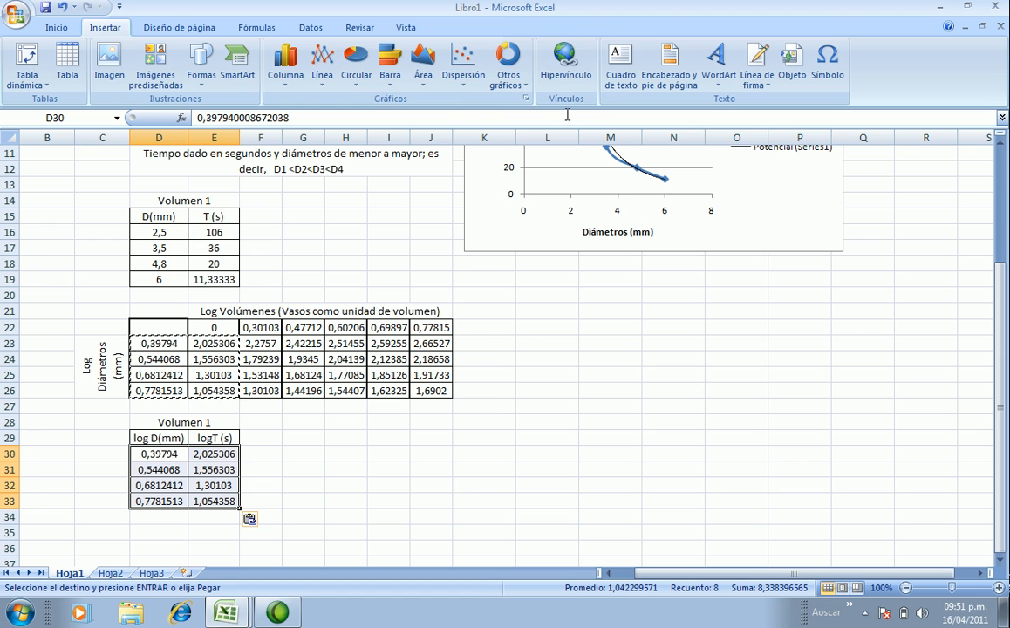
{"action": "left_click", "coordinate": [471, 78]}
{"action": "left_click", "coordinate": [510, 127]}
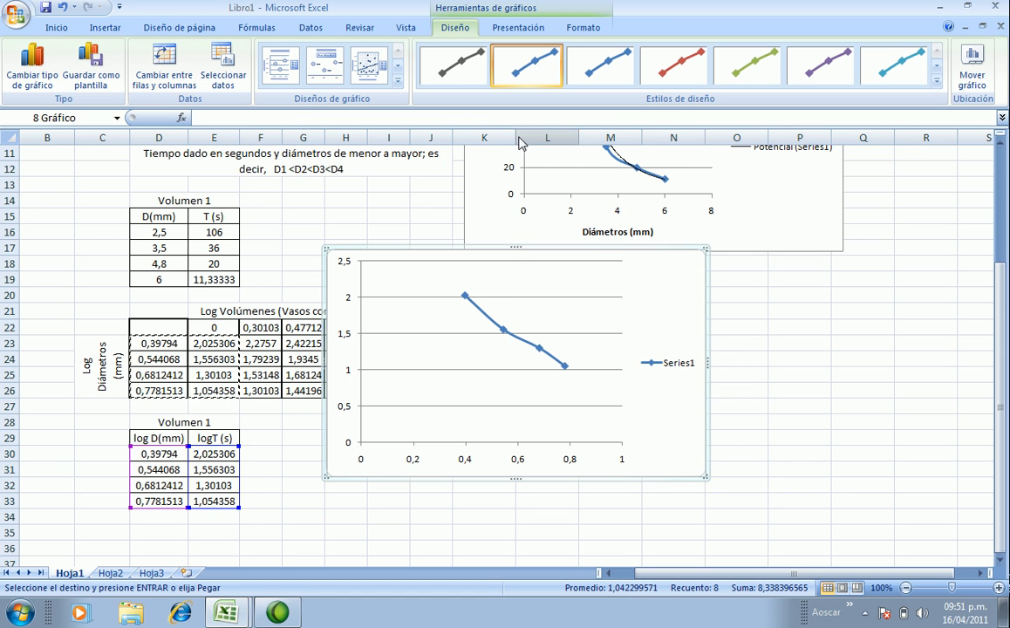
{"action": "left_click_drag", "start_coordinate": [664, 337], "coordinate": [807, 364]}
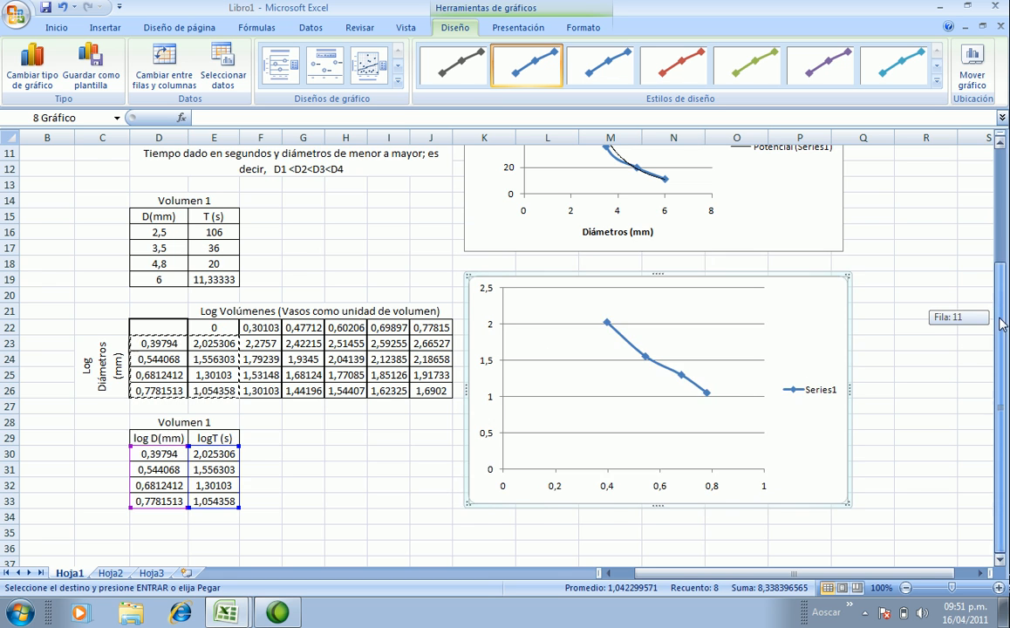
{"action": "left_click_drag", "start_coordinate": [1001, 321], "coordinate": [1003, 293]}
{"action": "left_click", "coordinate": [761, 356]}
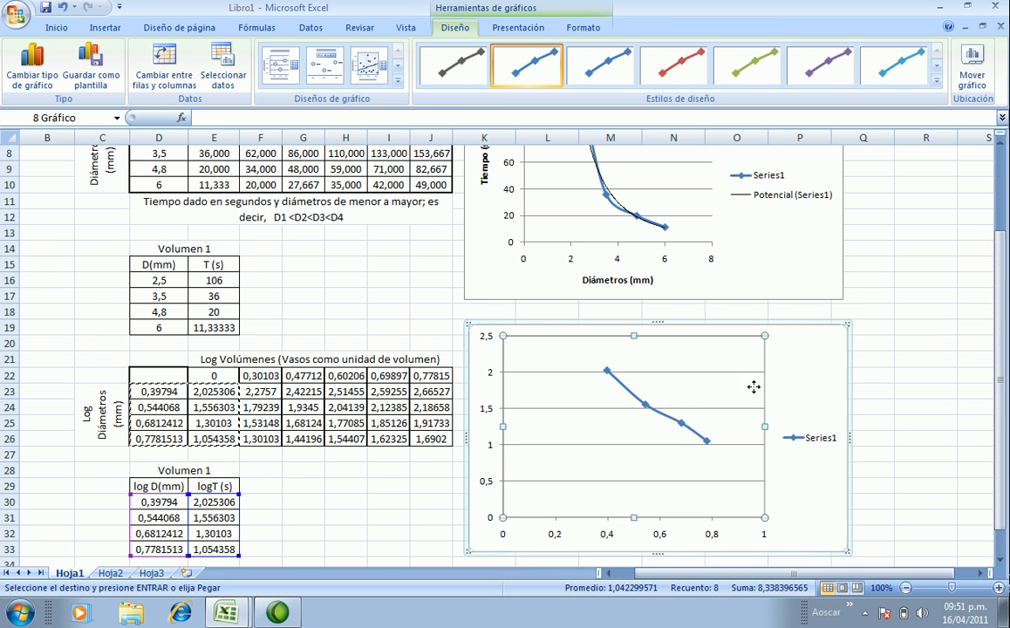
{"action": "left_click_drag", "start_coordinate": [762, 340], "coordinate": [763, 341]}
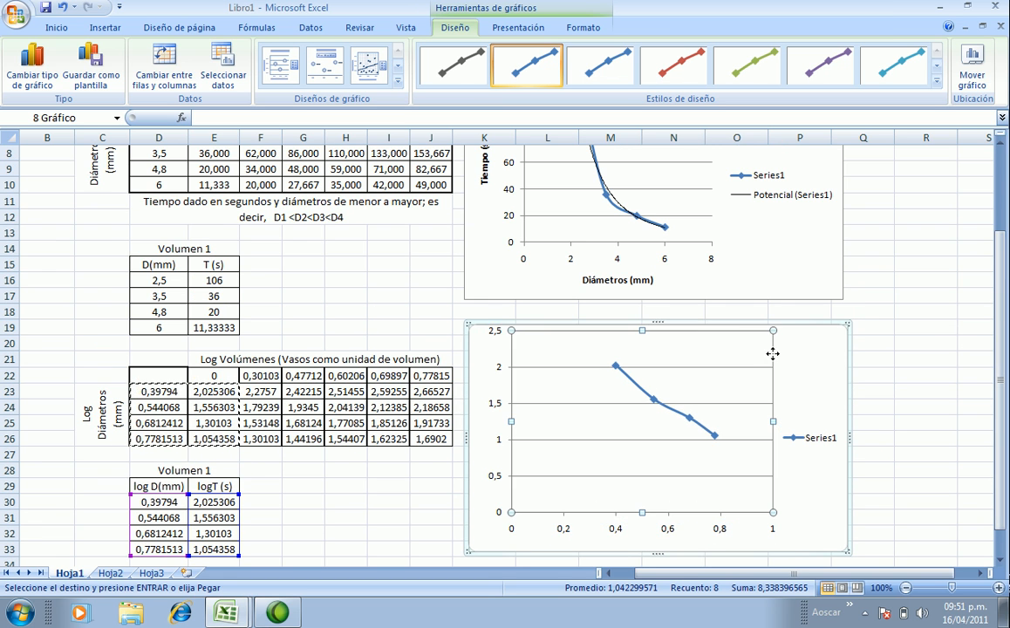
{"action": "key", "text": "ctrl+z"}
Move the logarithm chart up against the lower edge of the time-diameter chart
{"action": "left_click_drag", "start_coordinate": [845, 334], "coordinate": [848, 308]}
{"action": "mouse_move", "coordinate": [999, 336]}
{"action": "left_mouse_down"}
{"action": "mouse_move", "coordinate": [990, 287]}
{"action": "mouse_move", "coordinate": [991, 330]}
{"action": "left_mouse_up"}
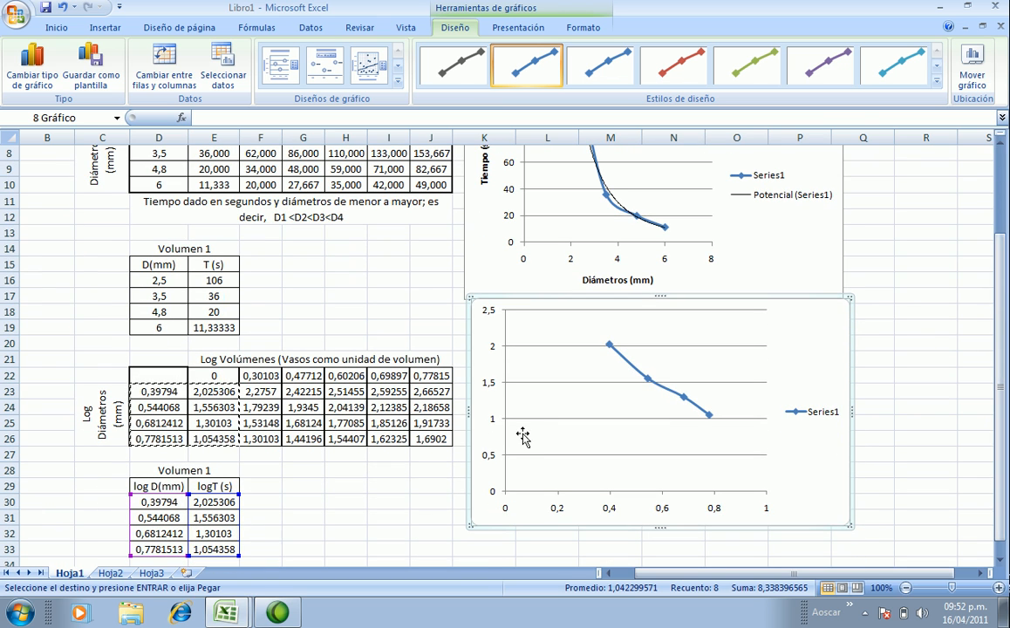
Move the logarithm chart beside the time-diameter chart, aligned with its upper edge and touching its left side
{"action": "left_click", "coordinate": [590, 346]}
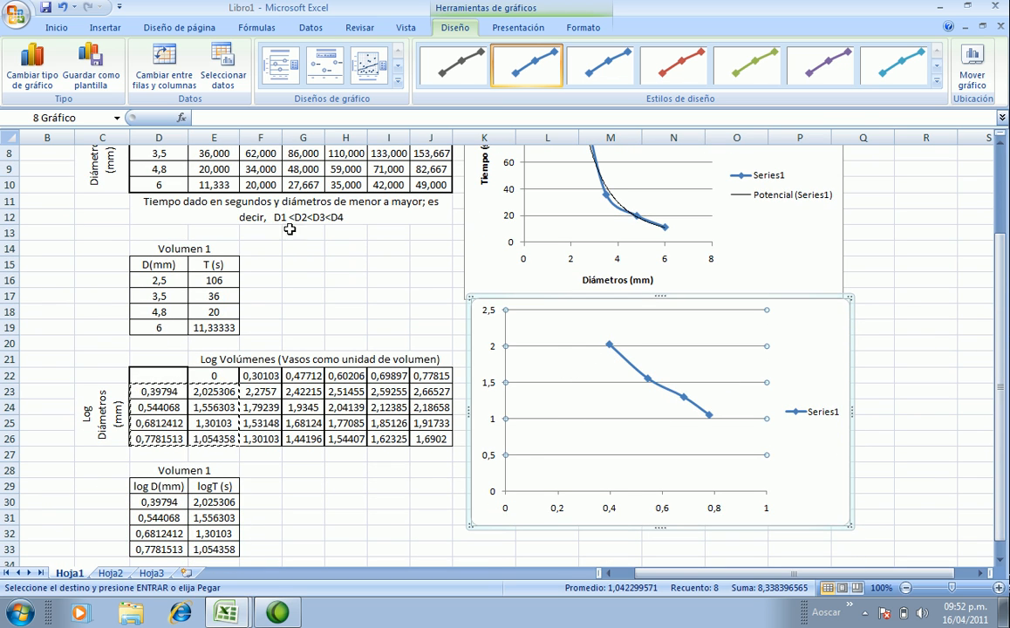
{"action": "left_click_drag", "start_coordinate": [471, 298], "coordinate": [87, 157]}
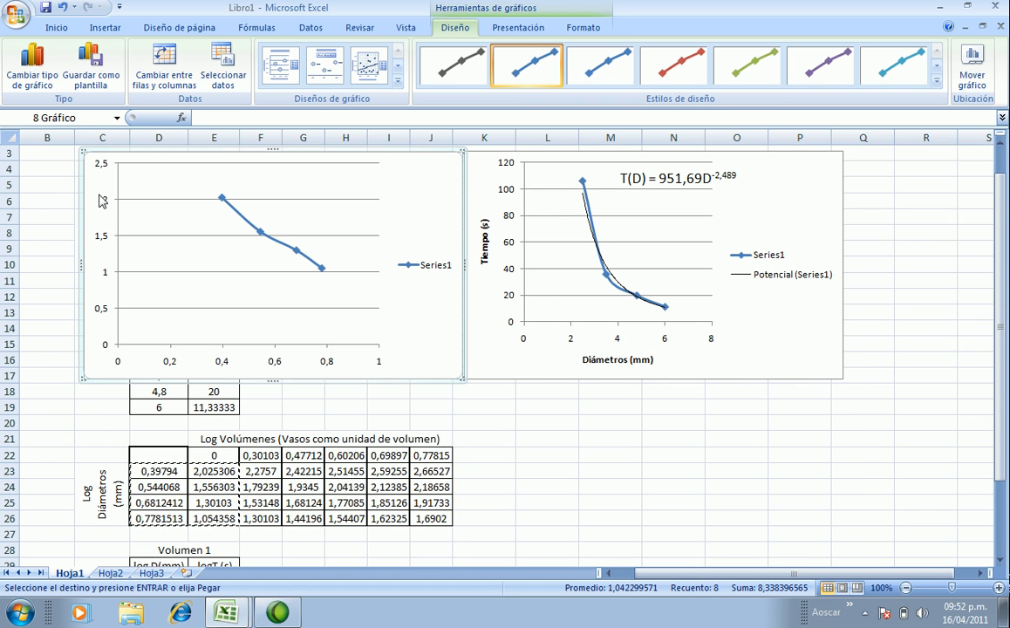
{"action": "left_click_drag", "start_coordinate": [1003, 307], "coordinate": [1003, 279]}
Add a linear trendline with its equation to the logarithm series and place the equation above the curve
{"action": "right_click", "coordinate": [324, 300]}
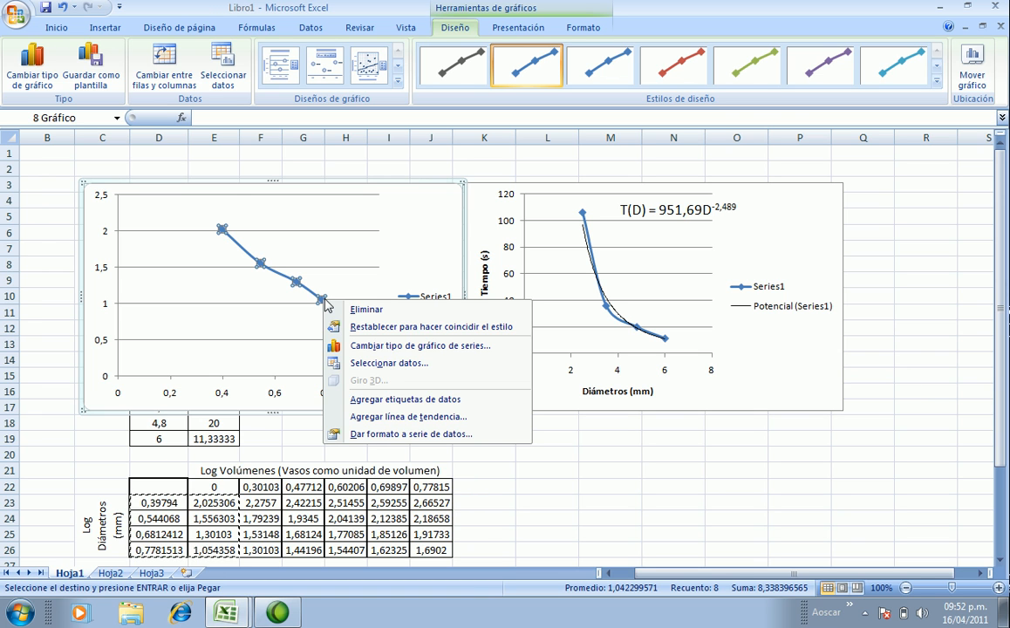
{"action": "left_click", "coordinate": [392, 424]}
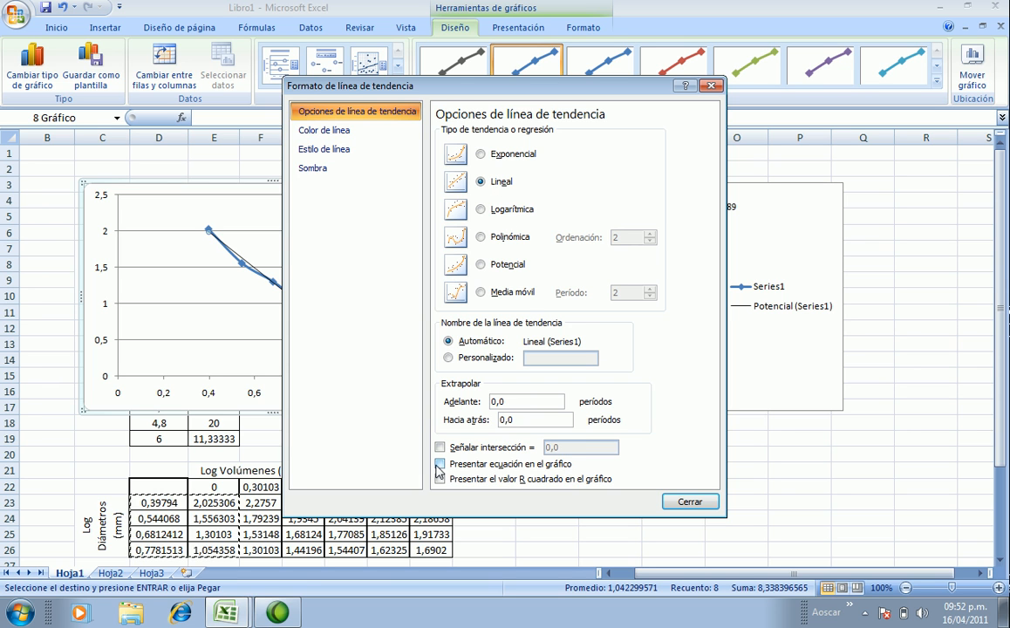
{"action": "left_click", "coordinate": [441, 465]}
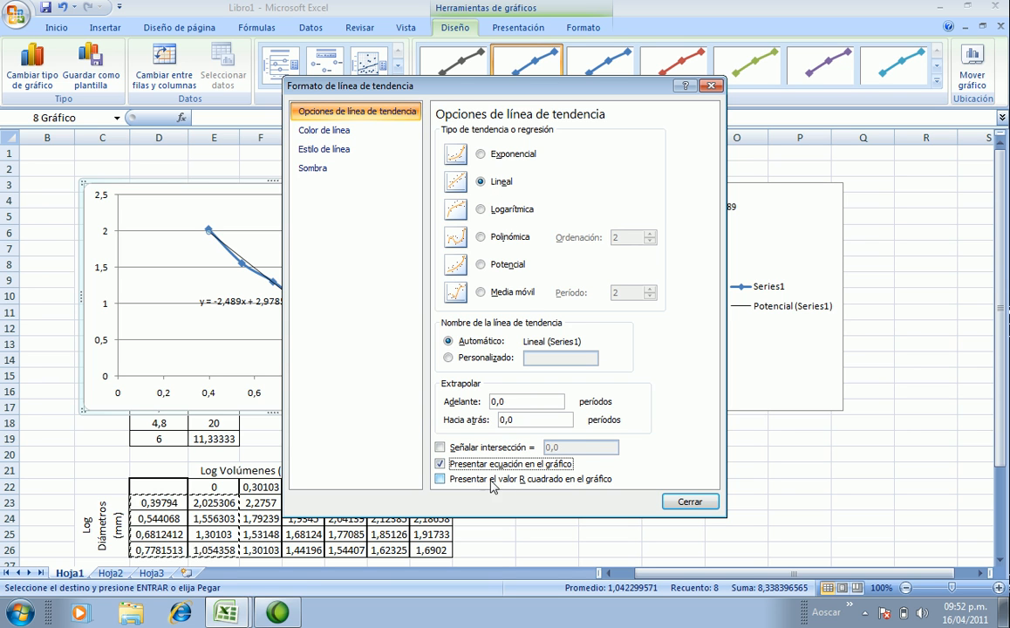
{"action": "left_click", "coordinate": [681, 506]}
{"action": "left_click", "coordinate": [271, 302]}
{"action": "left_click_drag", "start_coordinate": [271, 301], "coordinate": [313, 216]}
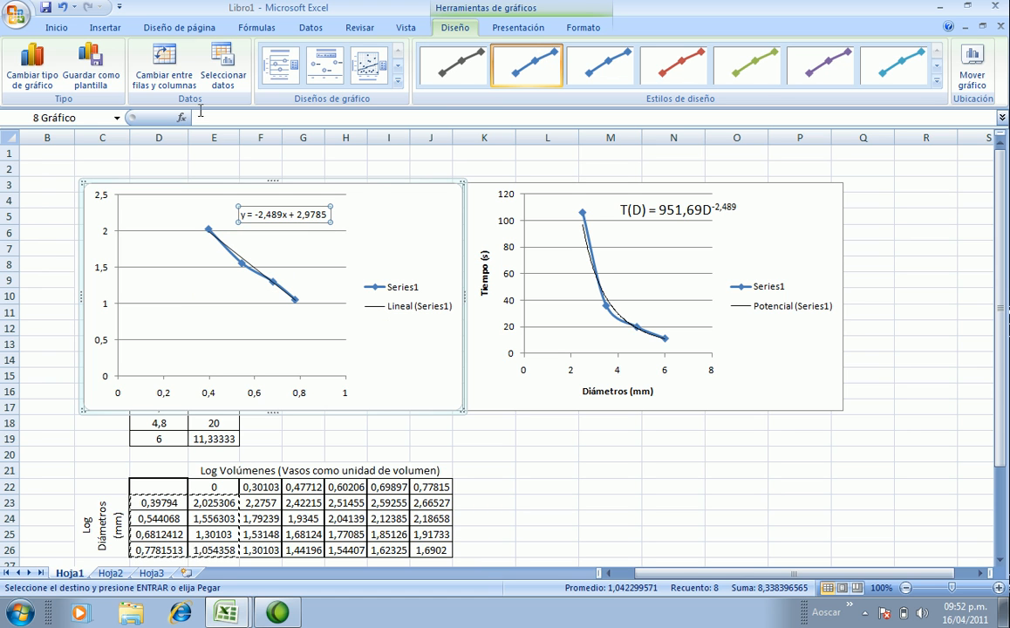
Rewrite the linear trendline equation as logT = -2,489logD + 2,9785
{"action": "left_click", "coordinate": [58, 31]}
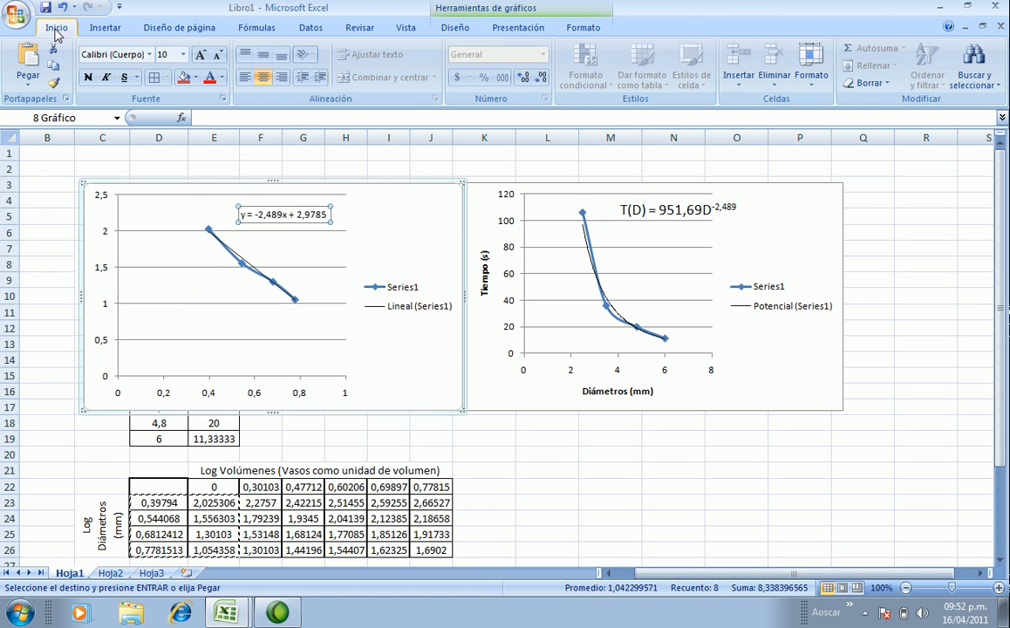
{"action": "left_click", "coordinate": [244, 215]}
{"action": "key", "text": "Delete"}
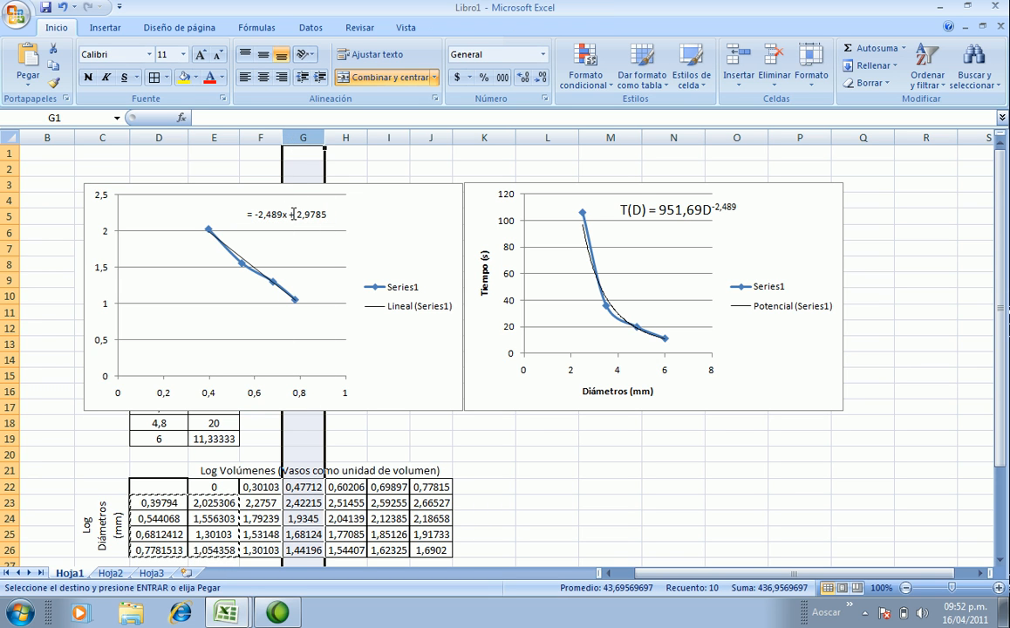
{"action": "left_click", "coordinate": [249, 214]}
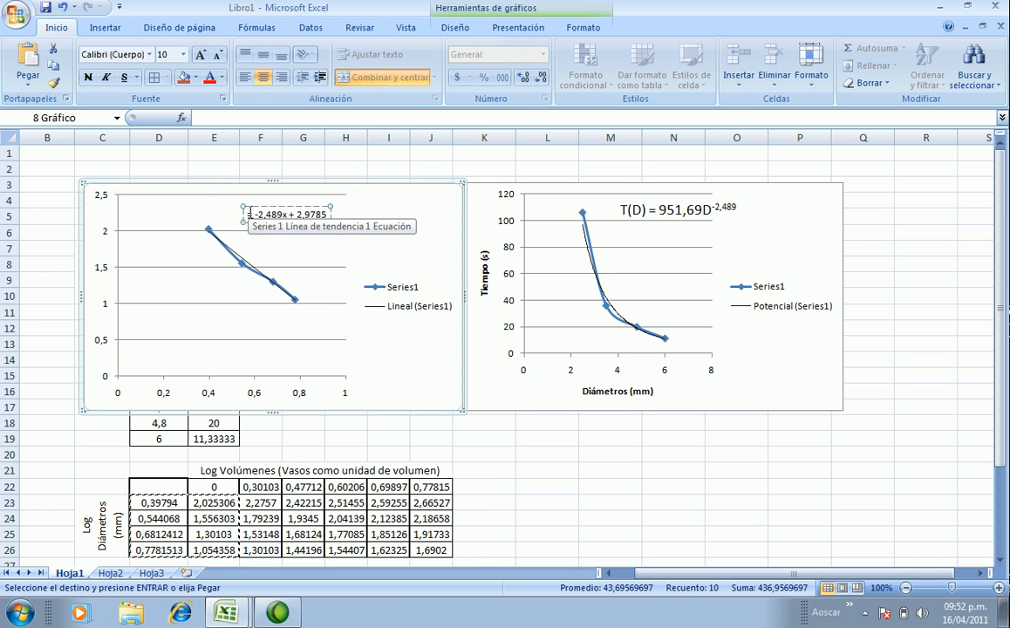
{"action": "type", "text": "lo"}
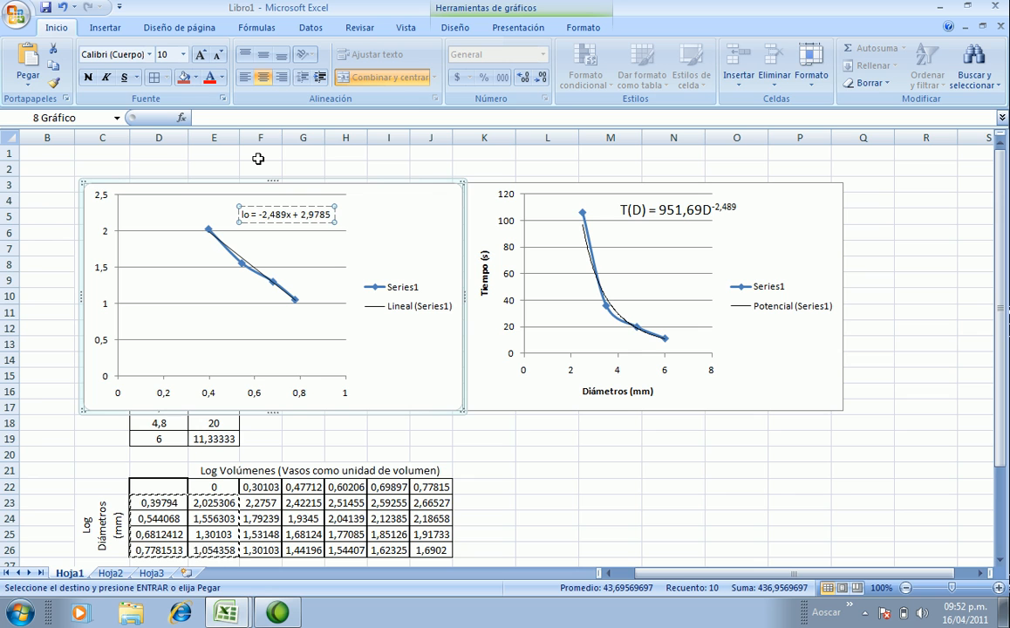
{"action": "type", "text": " g"}
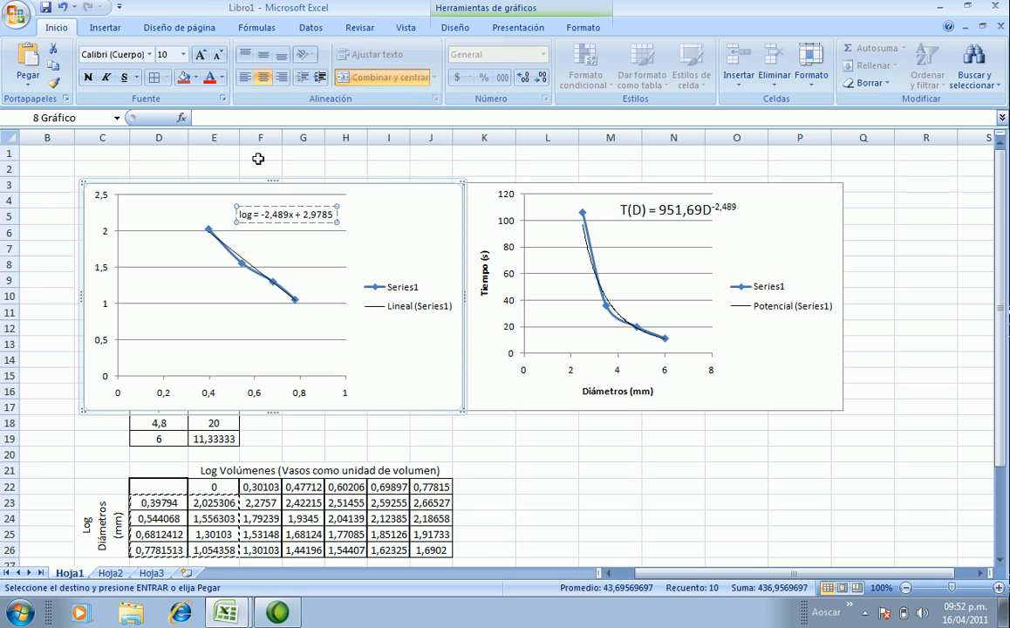
{"action": "type", "text": "T"}
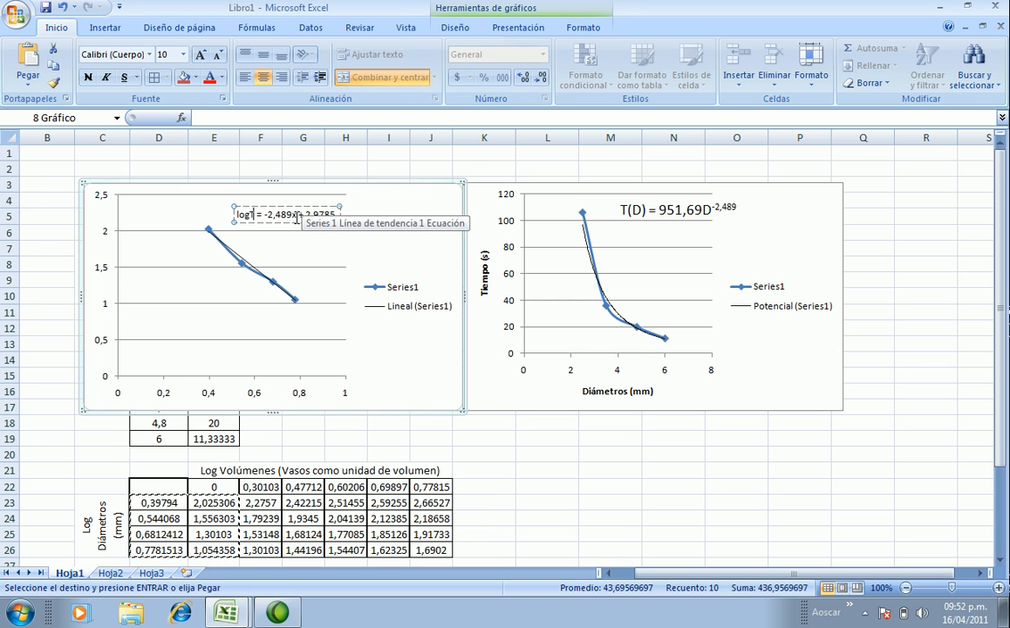
{"action": "left_click_drag", "start_coordinate": [293, 218], "coordinate": [299, 217]}
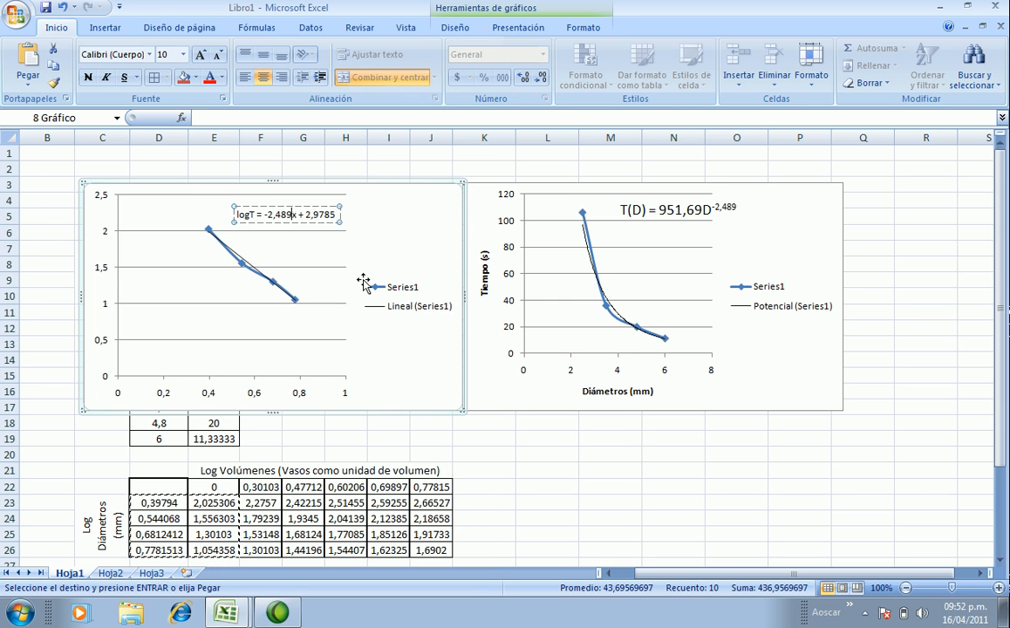
{"action": "key", "text": "BackSpace"}
{"action": "type", "text": "log"}
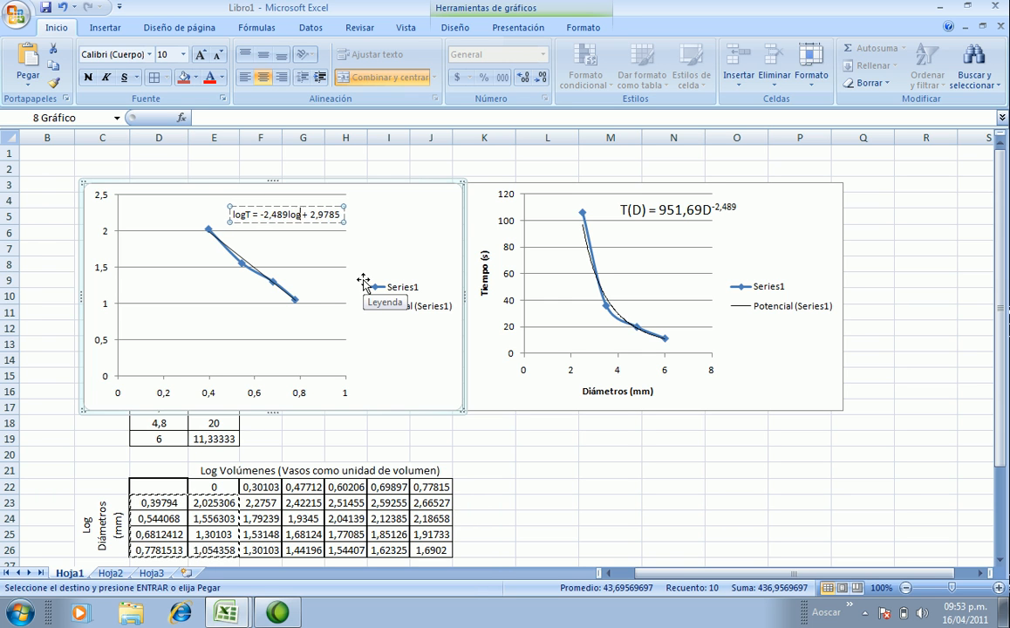
{"action": "type", "text": "D"}
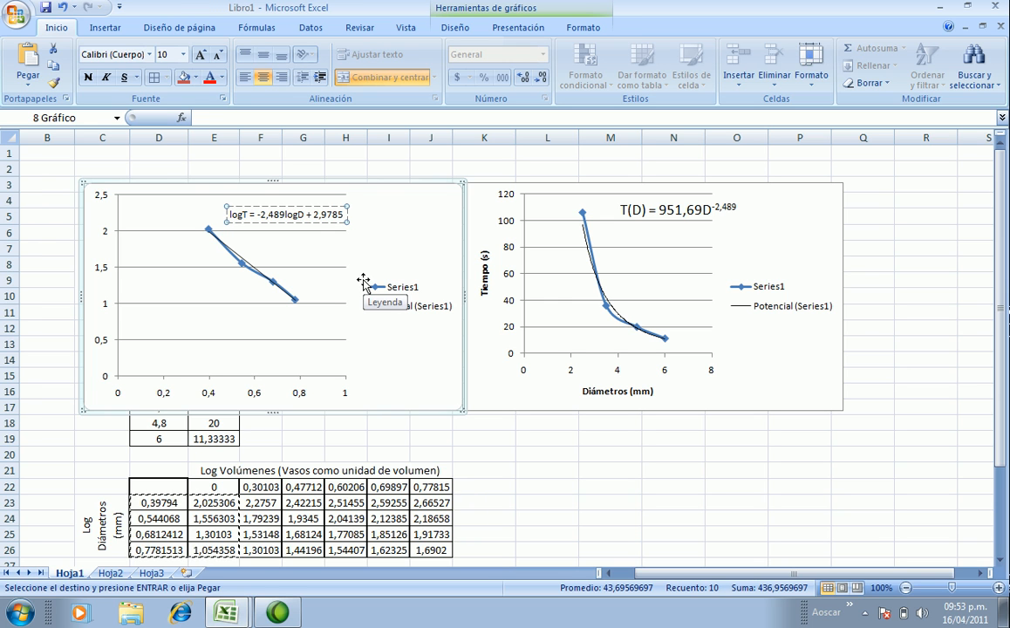
{"action": "left_click", "coordinate": [410, 235]}
Set the font size of the logarithm chart's equation to 14
{"action": "left_click", "coordinate": [281, 213]}
{"action": "left_click", "coordinate": [183, 54]}
{"action": "left_click", "coordinate": [164, 152]}
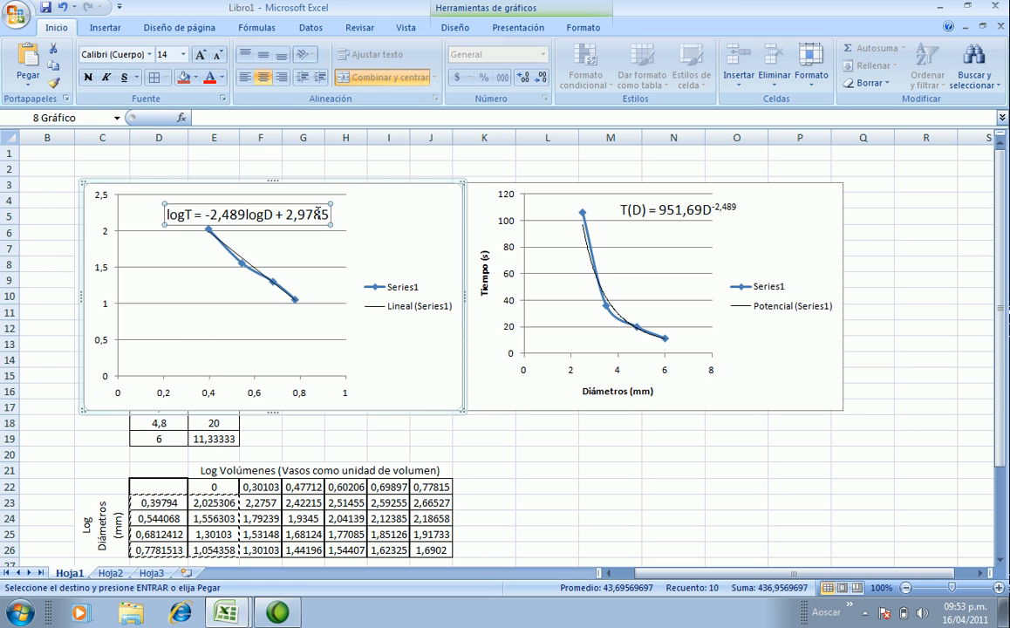
{"action": "left_click", "coordinate": [401, 236]}
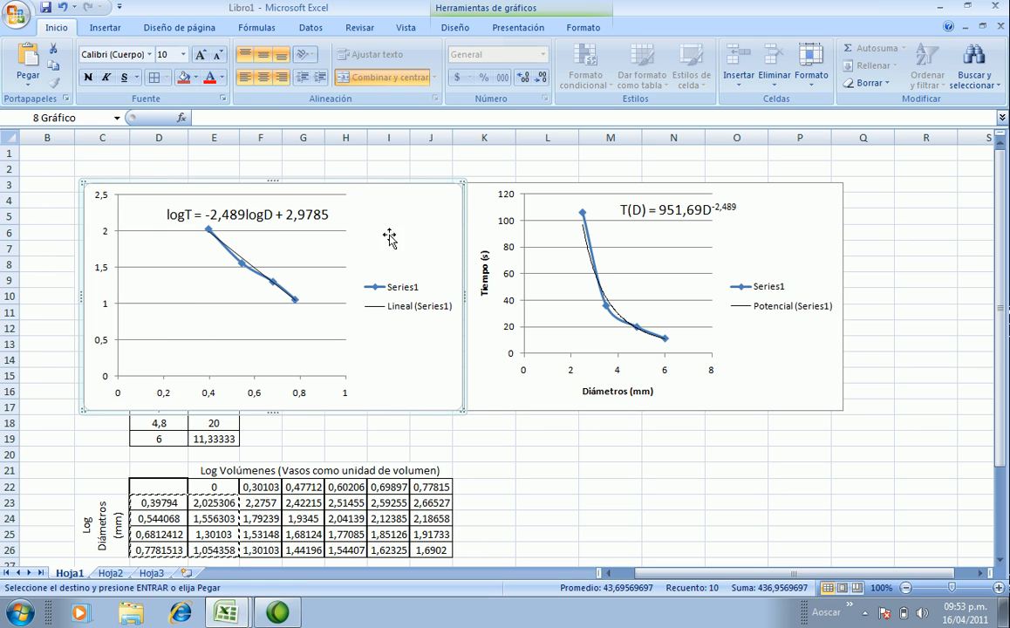
Compare the slope in the logarithm equation with the exponent and coefficient of the power equation
{"action": "left_click", "coordinate": [202, 208]}
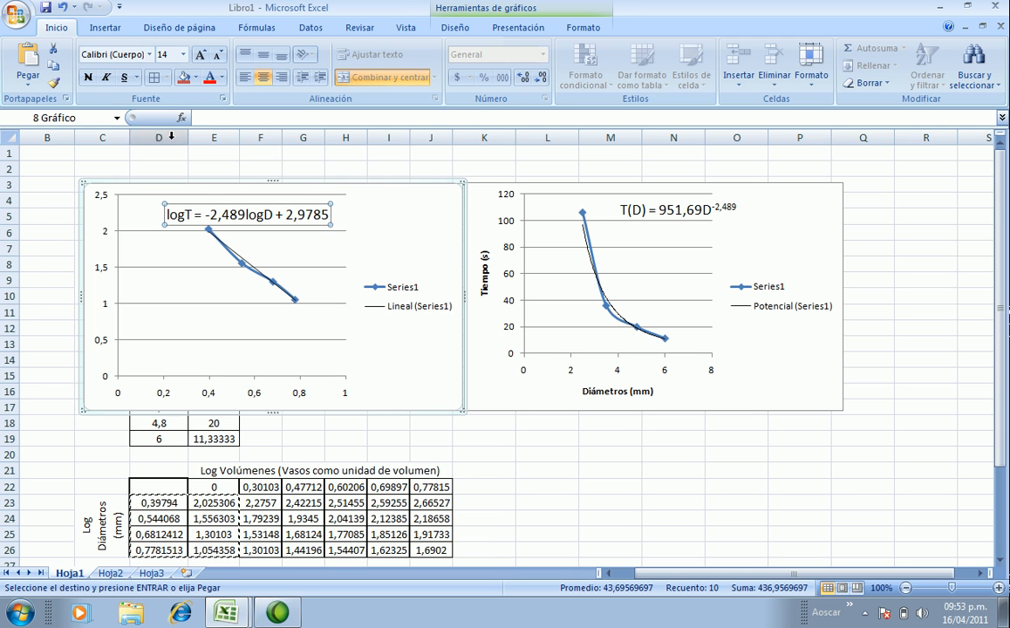
{"action": "left_click_drag", "start_coordinate": [193, 216], "coordinate": [241, 217]}
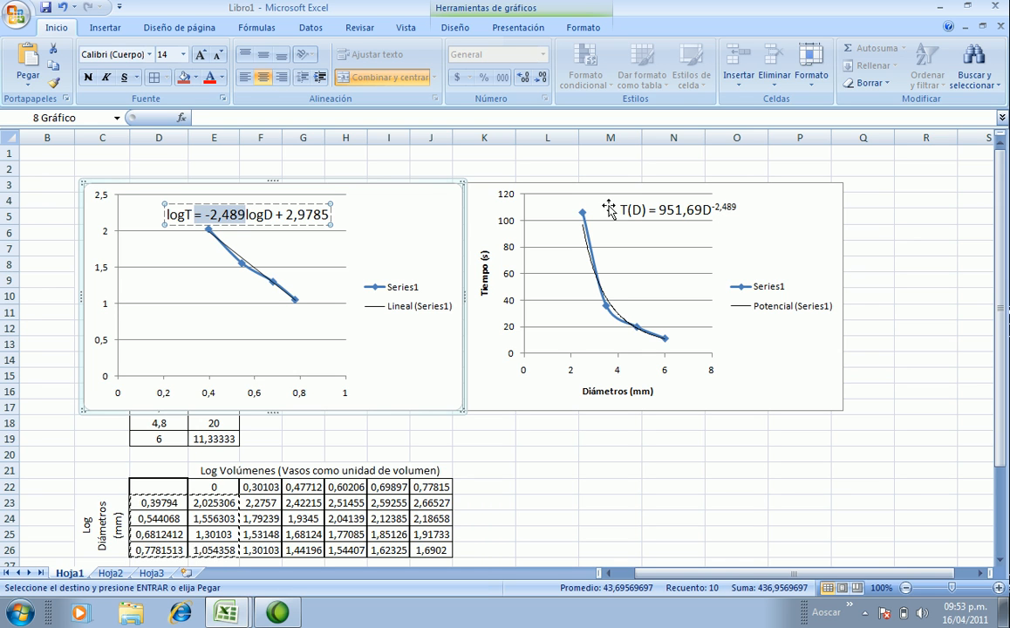
{"action": "left_click", "coordinate": [717, 208]}
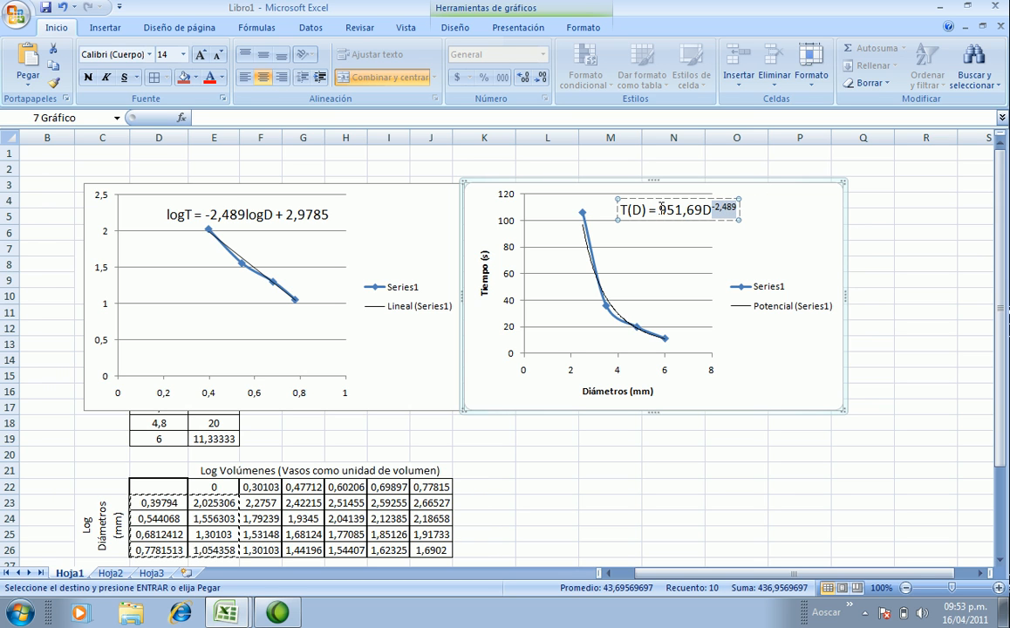
{"action": "left_click_drag", "start_coordinate": [659, 210], "coordinate": [688, 210]}
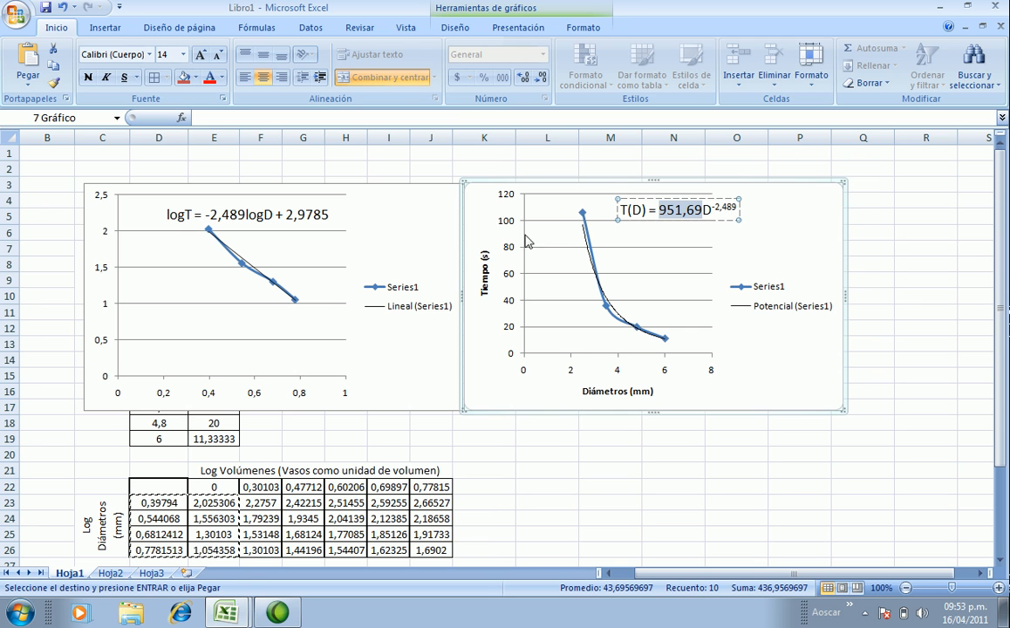
Shift the logarithm chart slightly left to leave a small gap before the time-diameter chart
{"action": "left_click", "coordinate": [413, 251]}
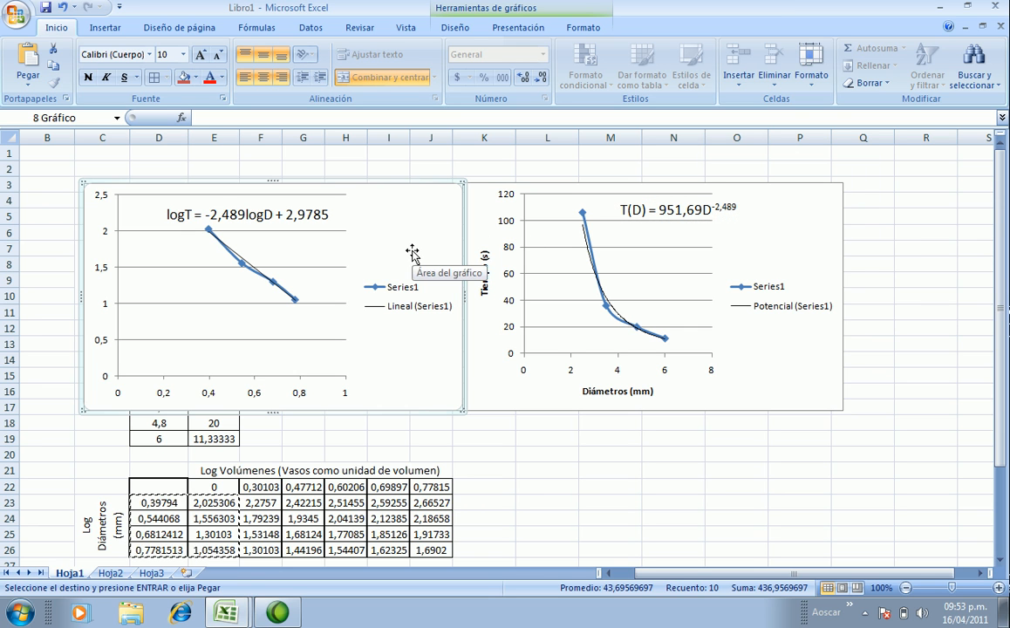
{"action": "left_click_drag", "start_coordinate": [313, 181], "coordinate": [305, 184]}
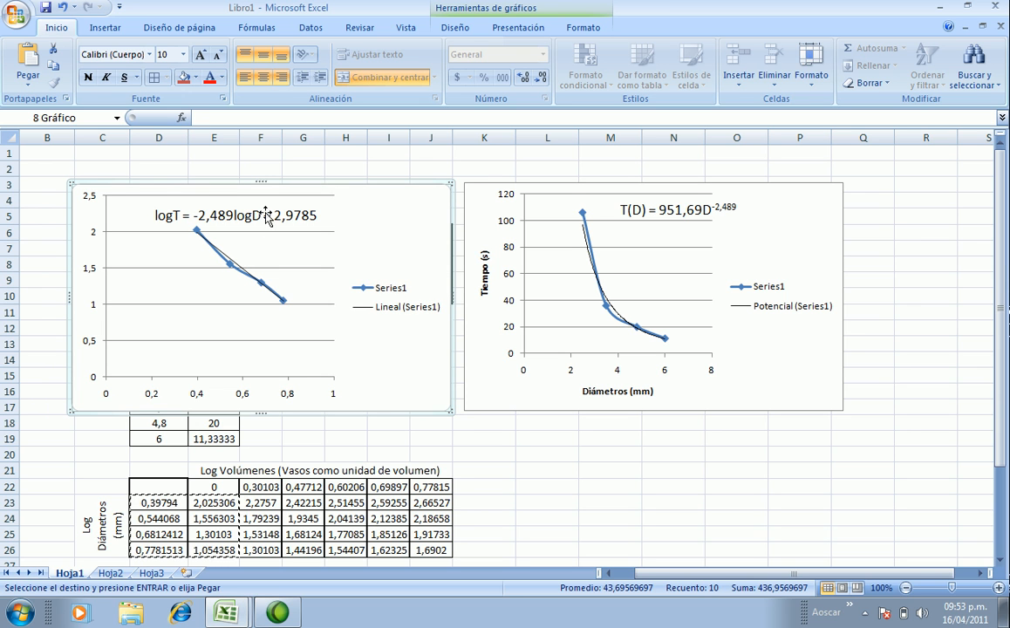
{"action": "left_click_drag", "start_coordinate": [1003, 258], "coordinate": [1001, 288]}
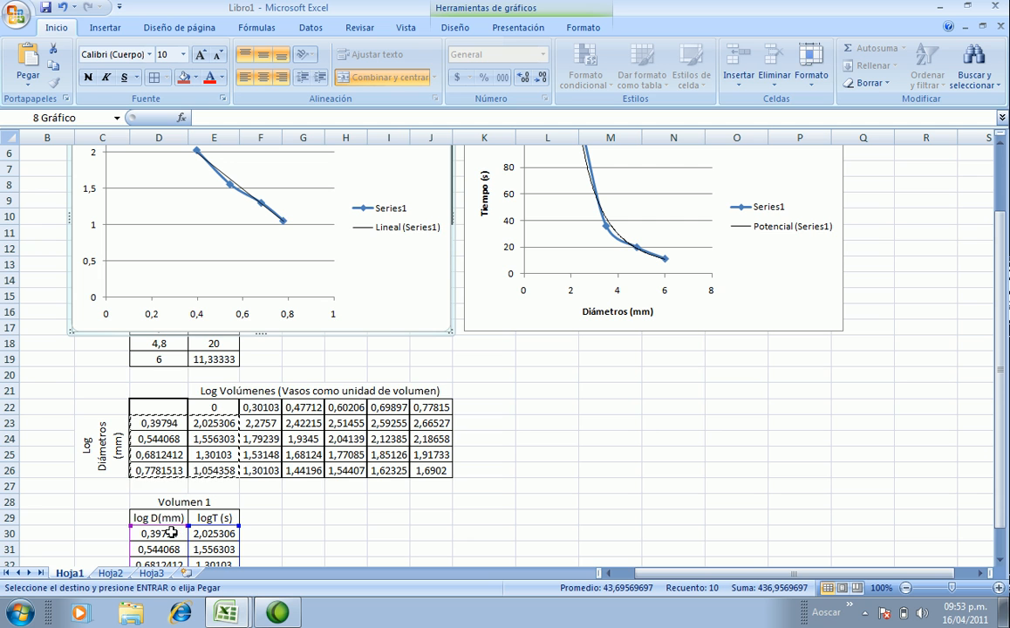
{"action": "left_click_drag", "start_coordinate": [998, 338], "coordinate": [999, 307]}
Examine the slope and the constant term of the logarithm equation in relation to the power equation
{"action": "left_click", "coordinate": [196, 214]}
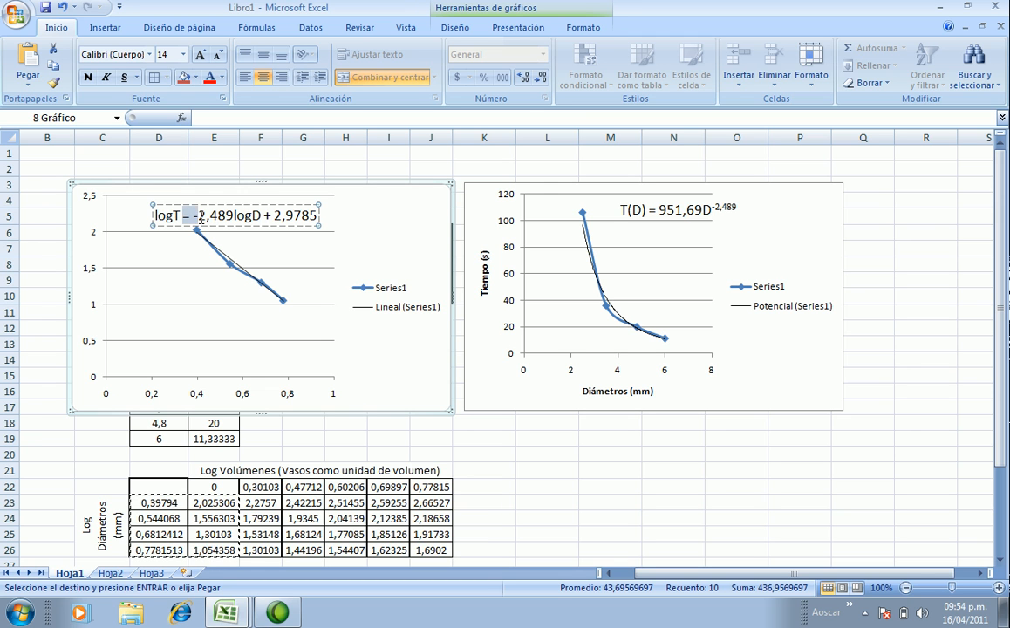
{"action": "left_click_drag", "start_coordinate": [193, 216], "coordinate": [243, 222]}
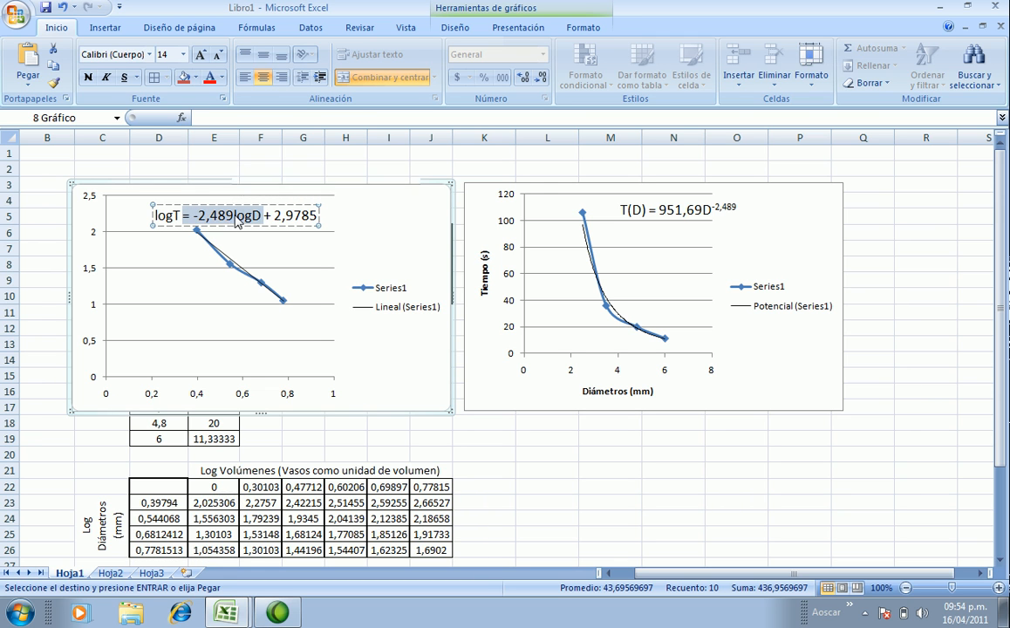
{"action": "left_click", "coordinate": [233, 217]}
{"action": "left_click_drag", "start_coordinate": [194, 214], "coordinate": [181, 214]}
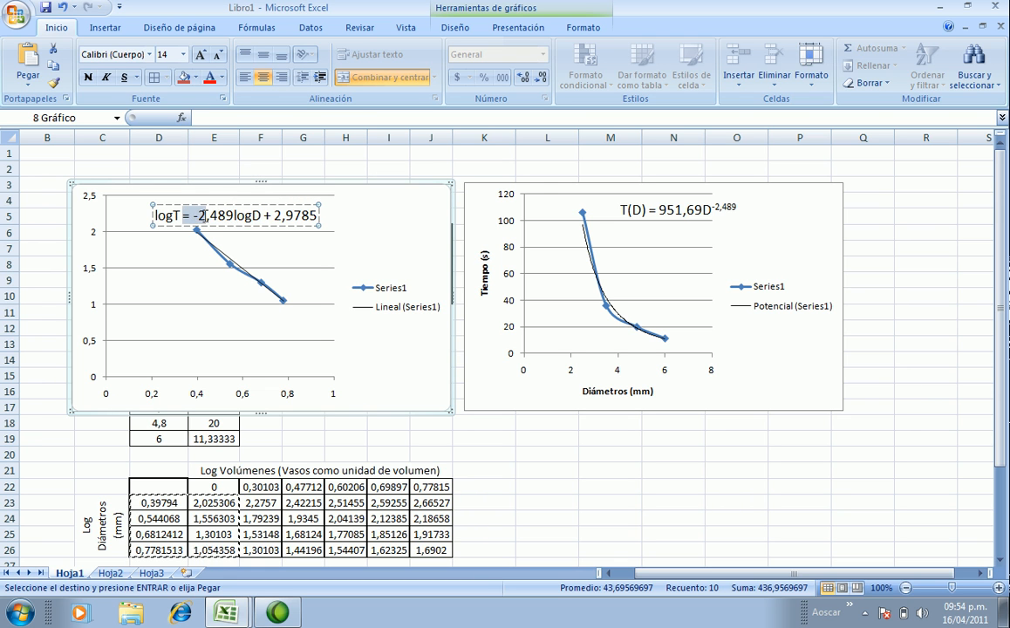
{"action": "left_click", "coordinate": [231, 218]}
{"action": "key", "text": "shift+Left"}
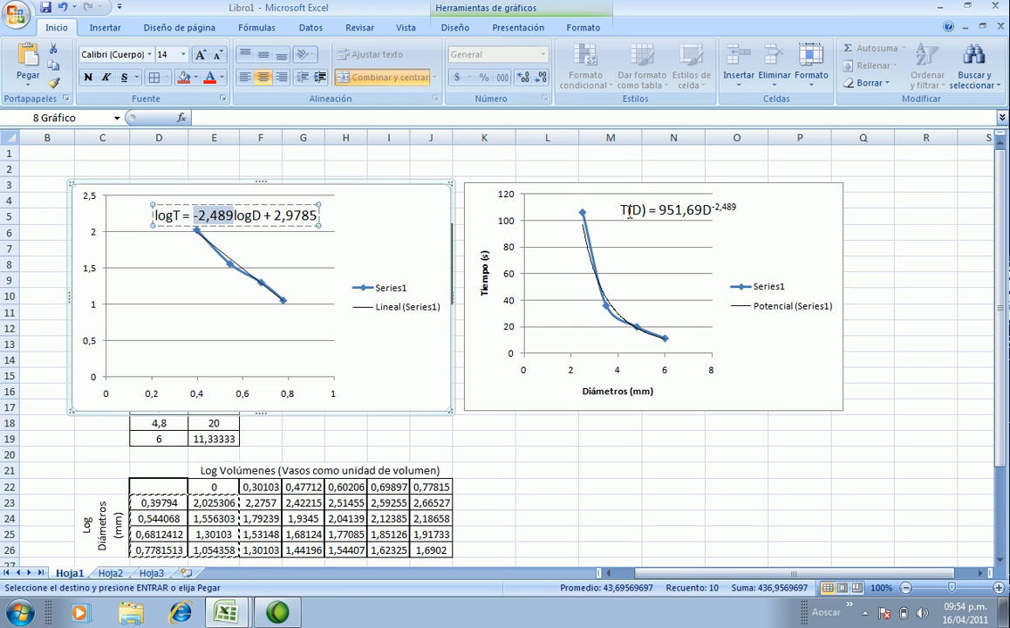
{"action": "left_click", "coordinate": [276, 214]}
{"action": "left_click_drag", "start_coordinate": [276, 215], "coordinate": [302, 214]}
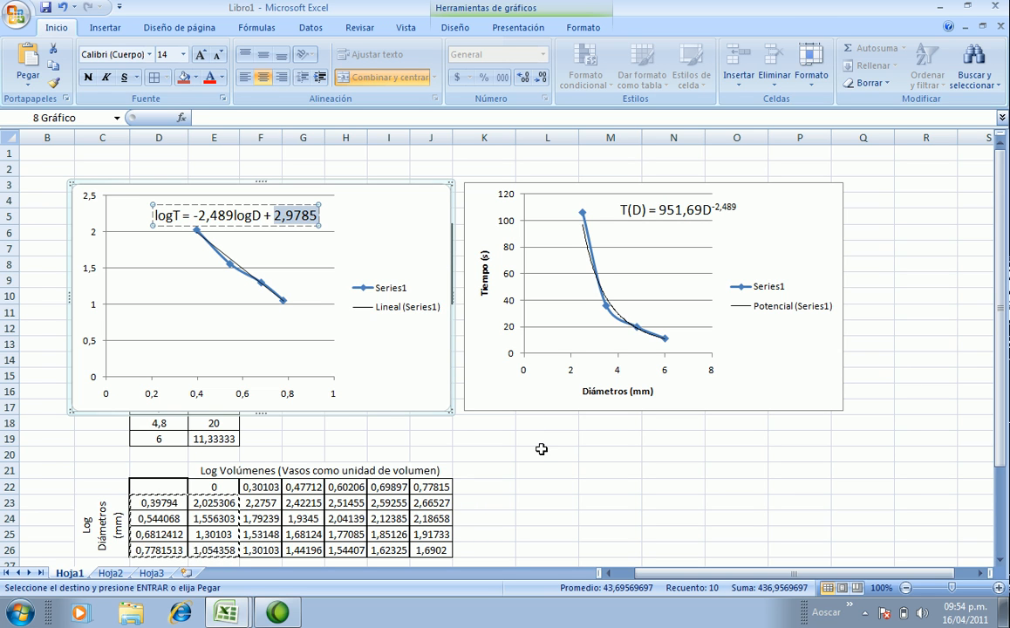
Calculate 10 raised to the constant term in L20 with the formula =potencia(10;2,9785)
{"action": "left_click", "coordinate": [540, 455]}
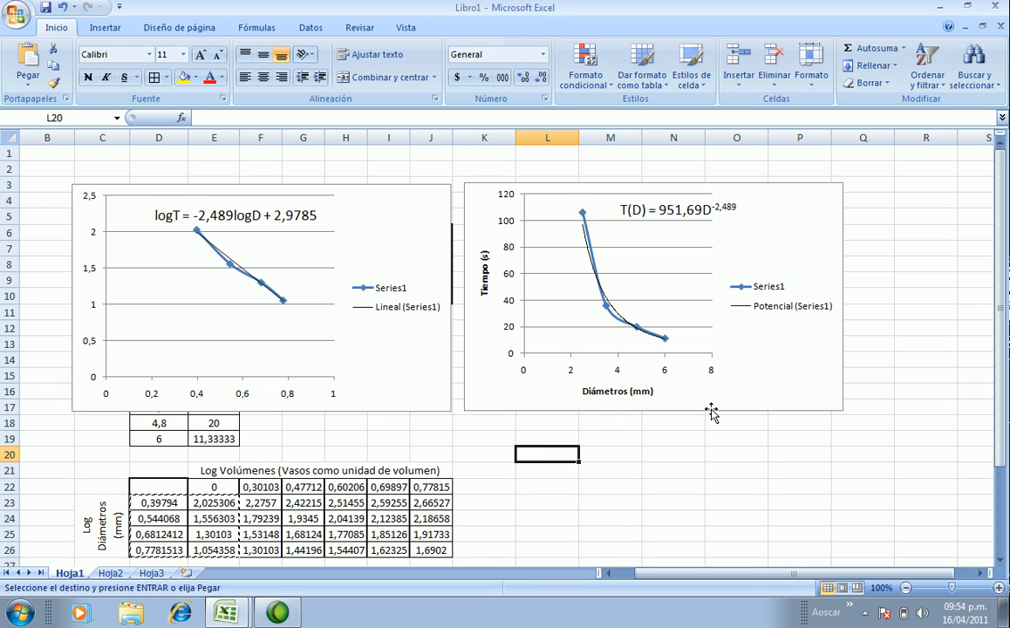
{"action": "type", "text": "="}
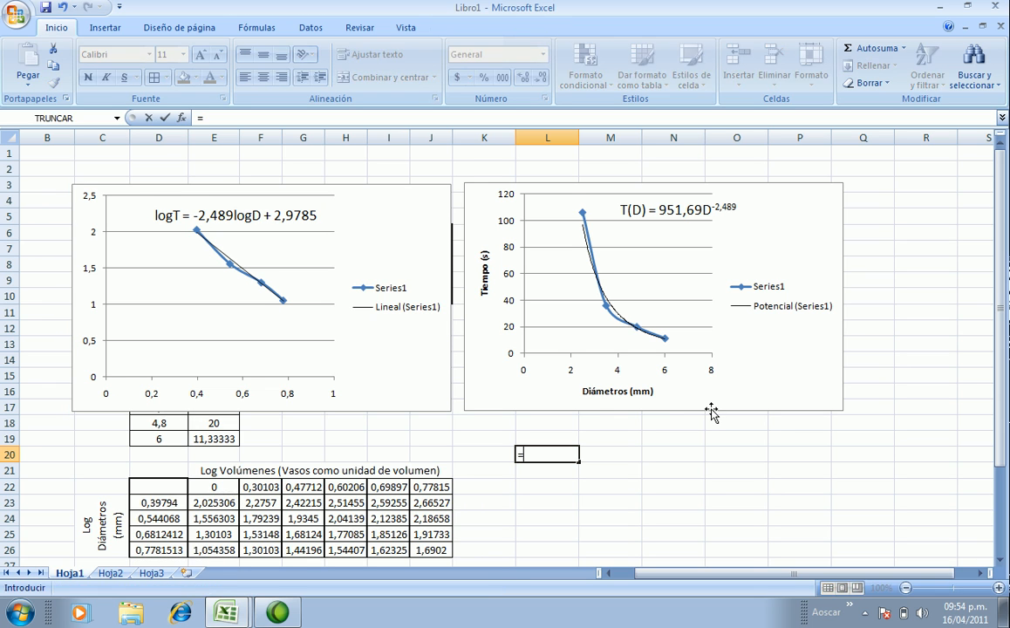
{"action": "type", "text": "potencia"}
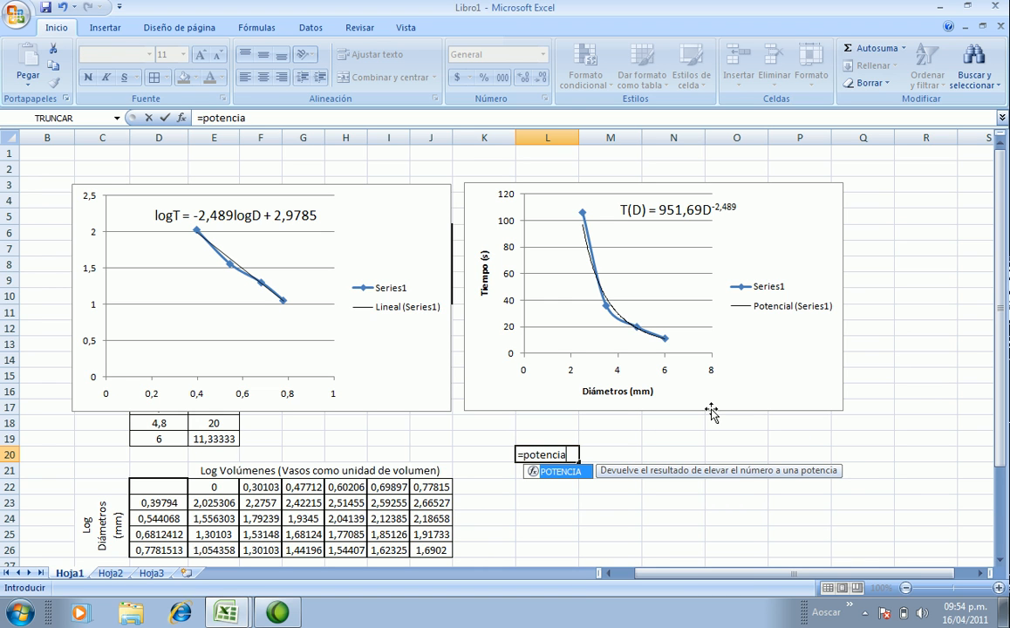
{"action": "type", "text": "(10"}
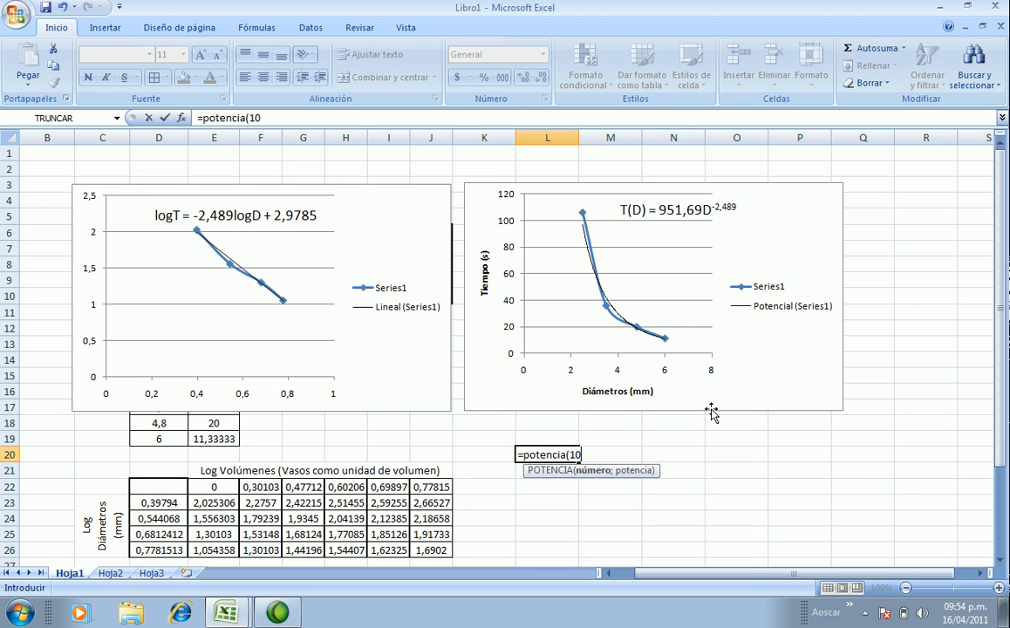
{"action": "type", "text": ";2,9785"}
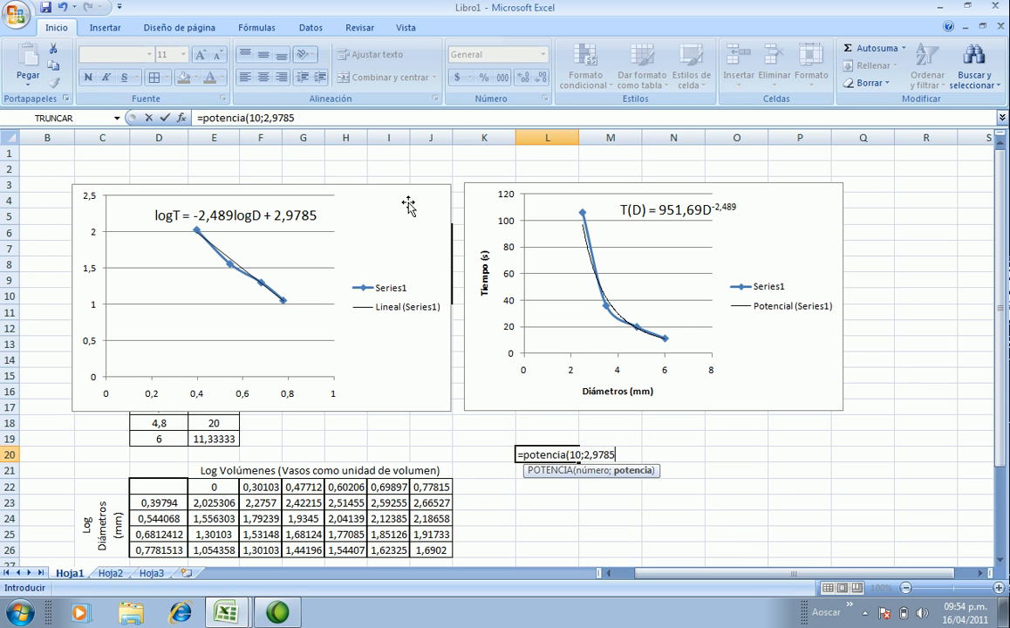
{"action": "key", "text": "Return"}
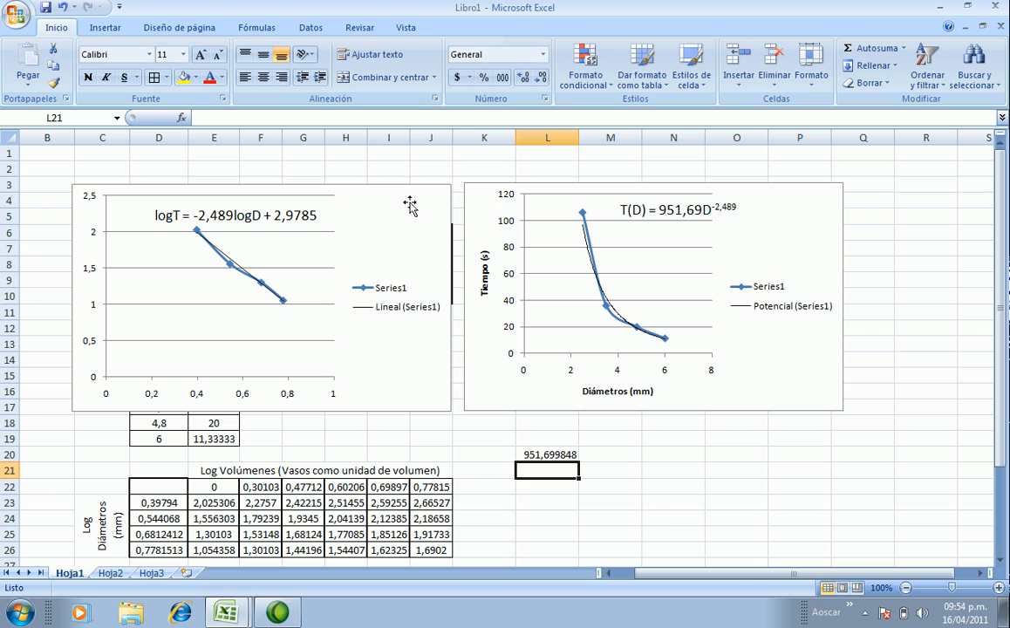
Compare the calculated power of 10 in L20 with the coefficient and exponent of the power equation
{"action": "left_click", "coordinate": [554, 458]}
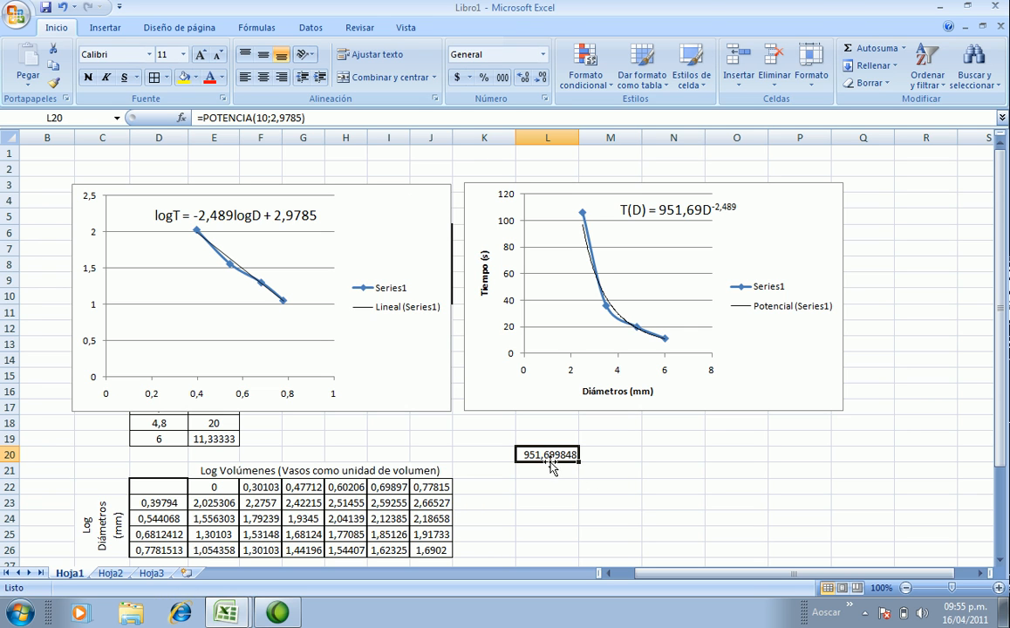
{"action": "left_click", "coordinate": [661, 212]}
{"action": "left_click", "coordinate": [746, 221]}
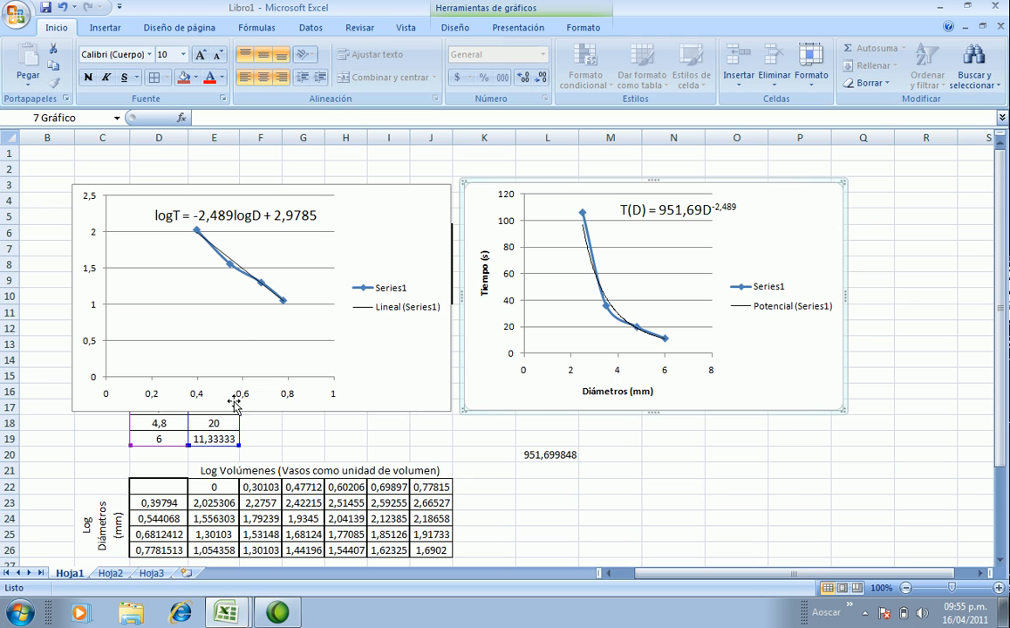
Add the horizontal axis title "LogD" below the axis of the logarithm chart
{"action": "left_click", "coordinate": [105, 230]}
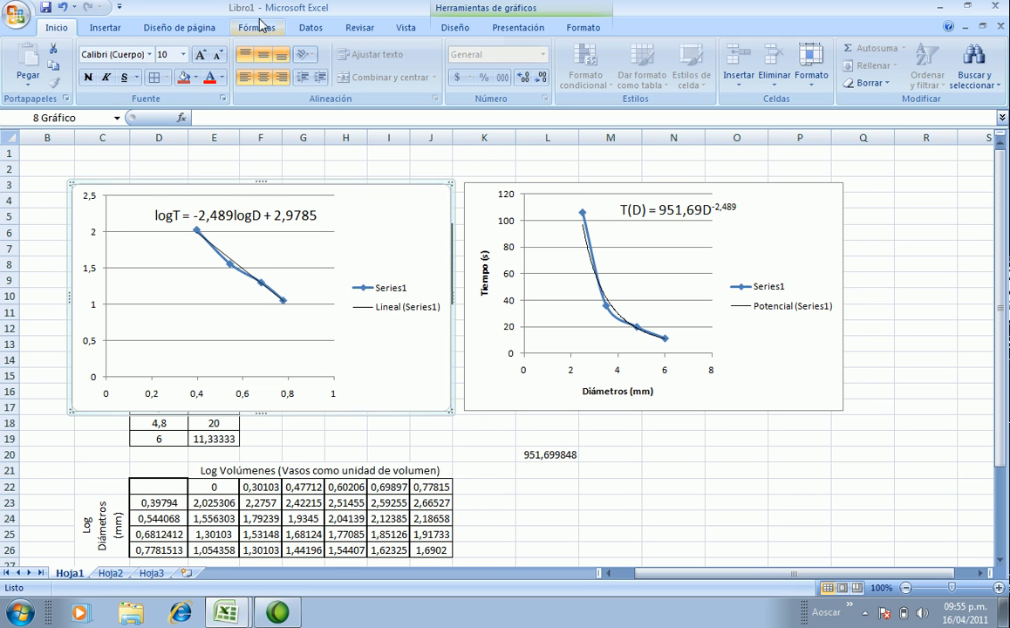
{"action": "left_click", "coordinate": [539, 29]}
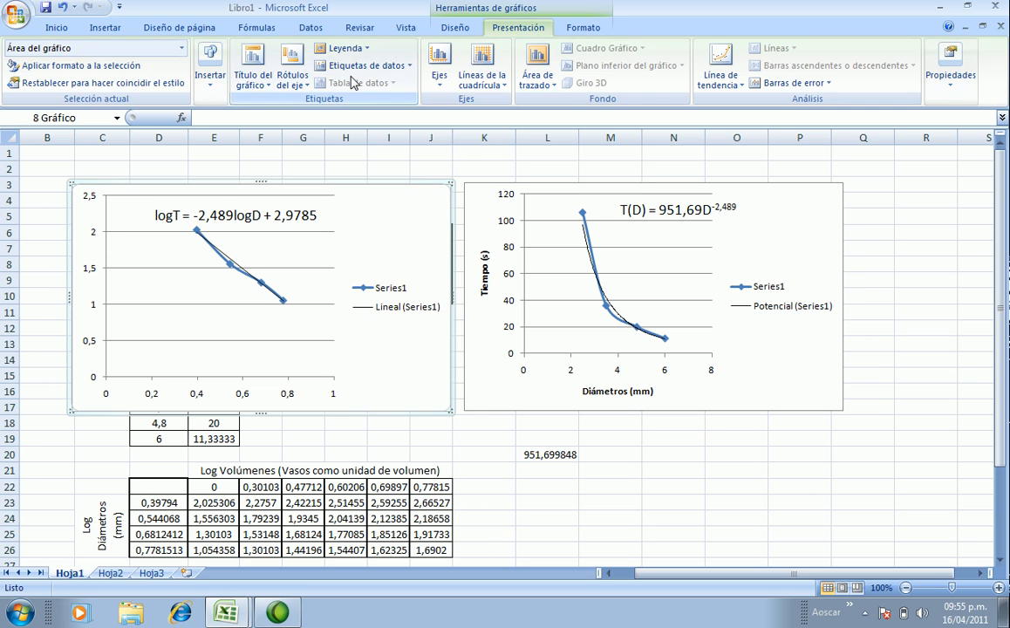
{"action": "left_click", "coordinate": [283, 87]}
{"action": "mouse_move", "coordinate": [334, 101]}
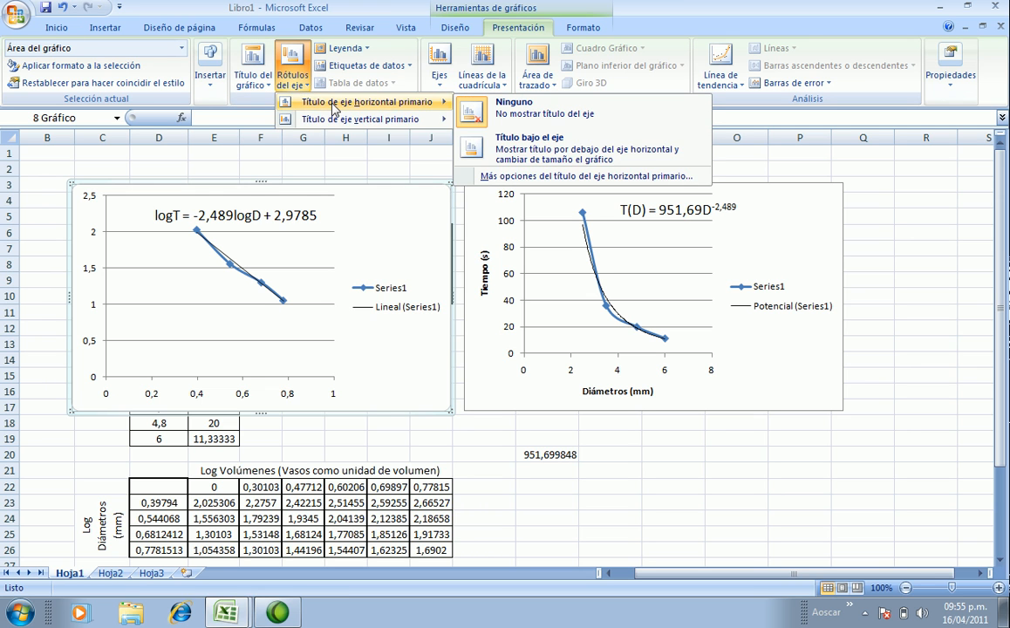
{"action": "left_click", "coordinate": [502, 150]}
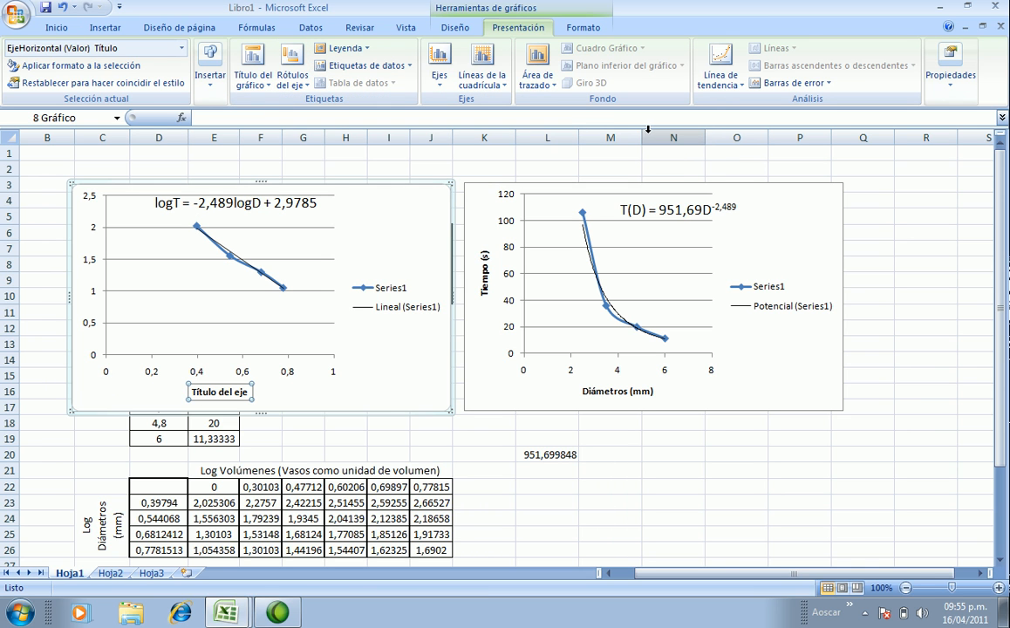
{"action": "type", "text": "LogD"}
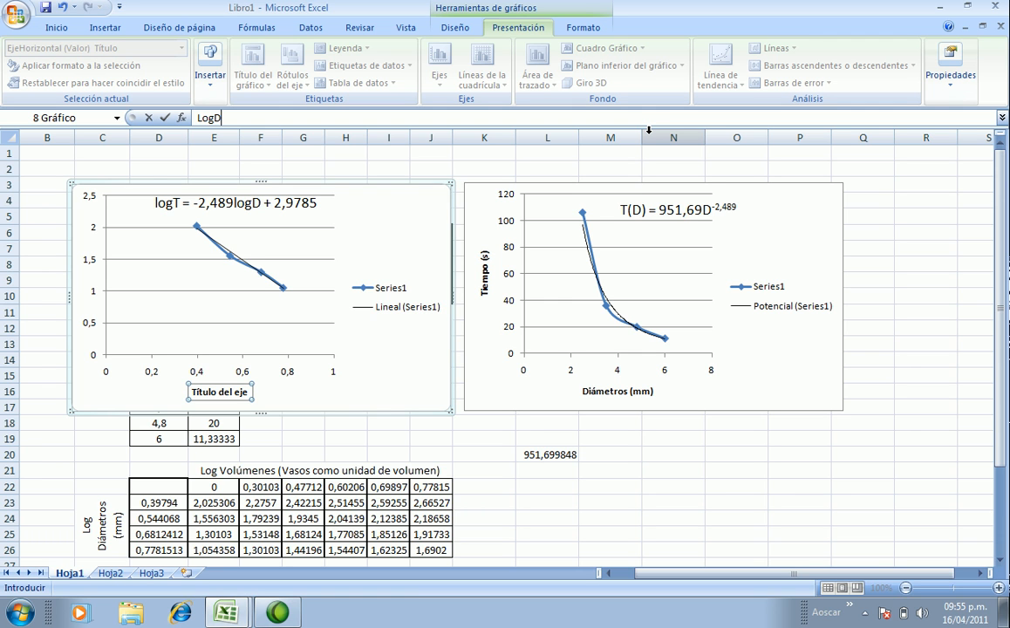
{"action": "key", "text": "Return"}
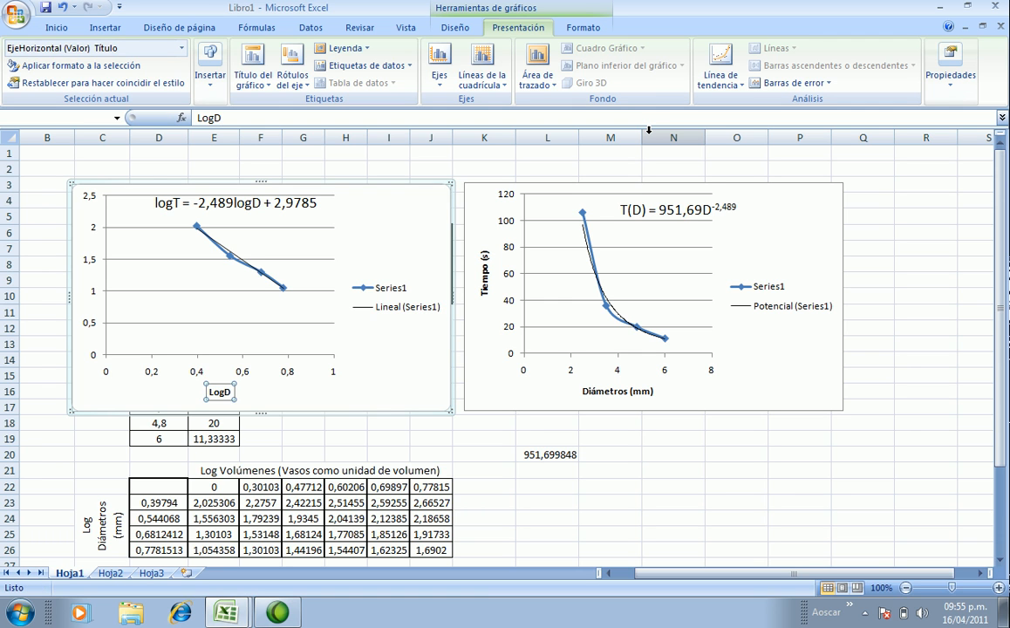
Add the rotated vertical axis title "logT" to the logarithm chart
{"action": "left_click", "coordinate": [106, 296]}
{"action": "left_click", "coordinate": [292, 74]}
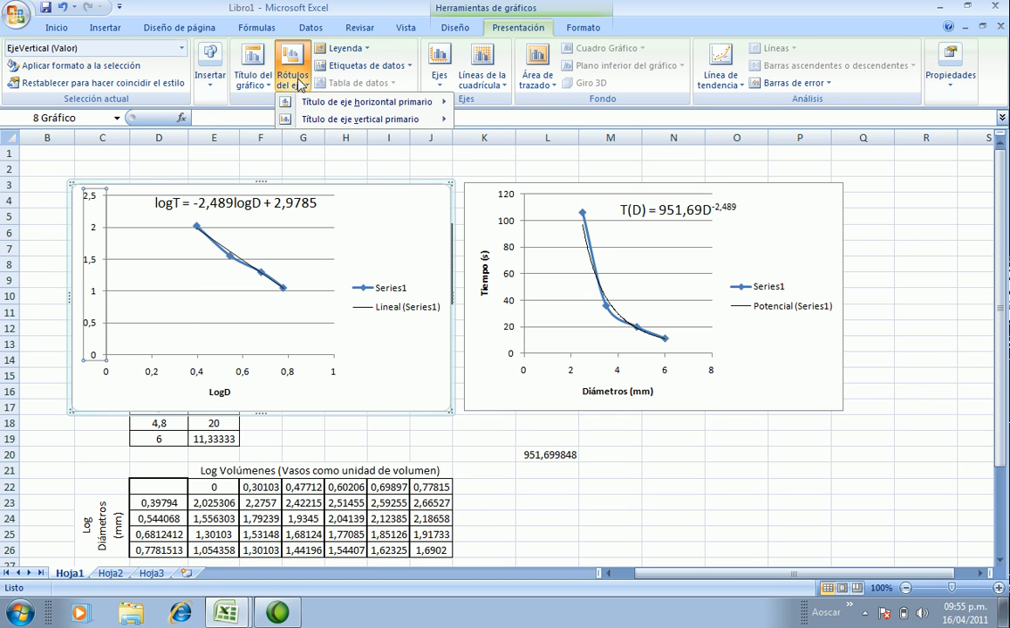
{"action": "mouse_move", "coordinate": [359, 124]}
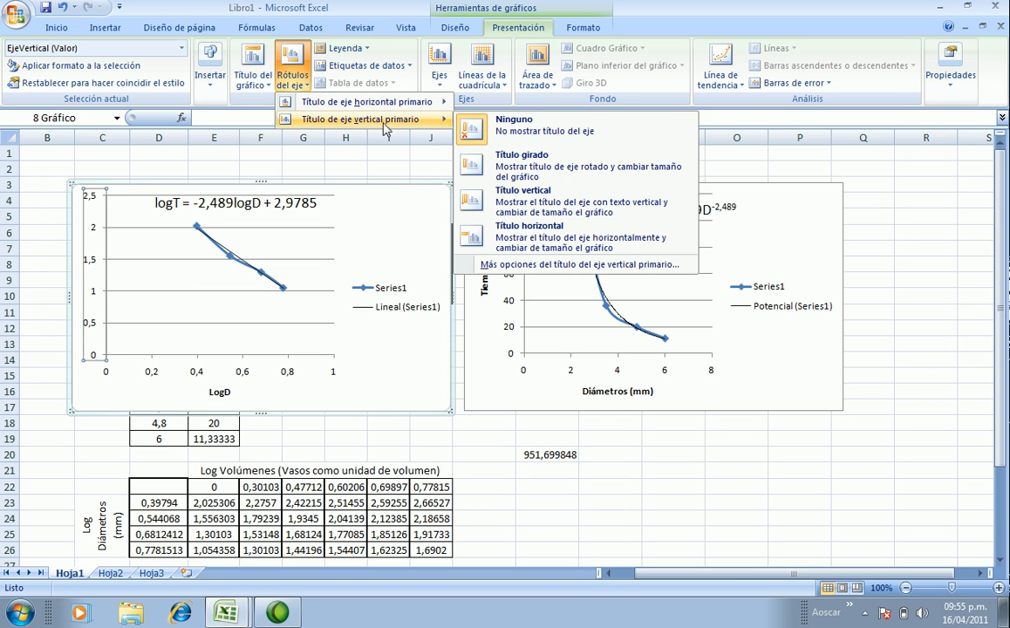
{"action": "left_click", "coordinate": [515, 170]}
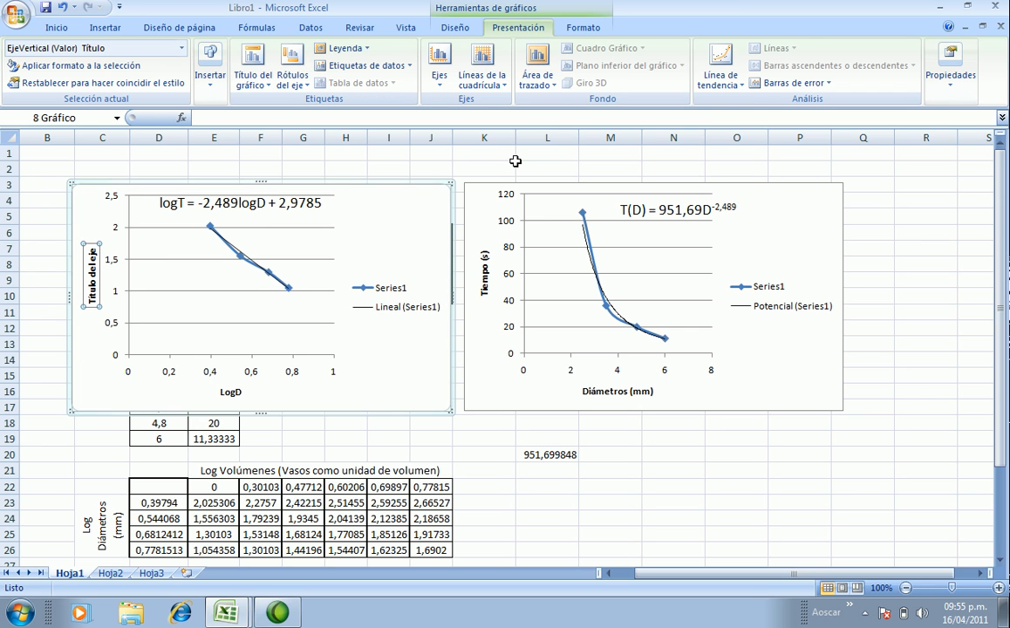
{"action": "type", "text": "lo"}
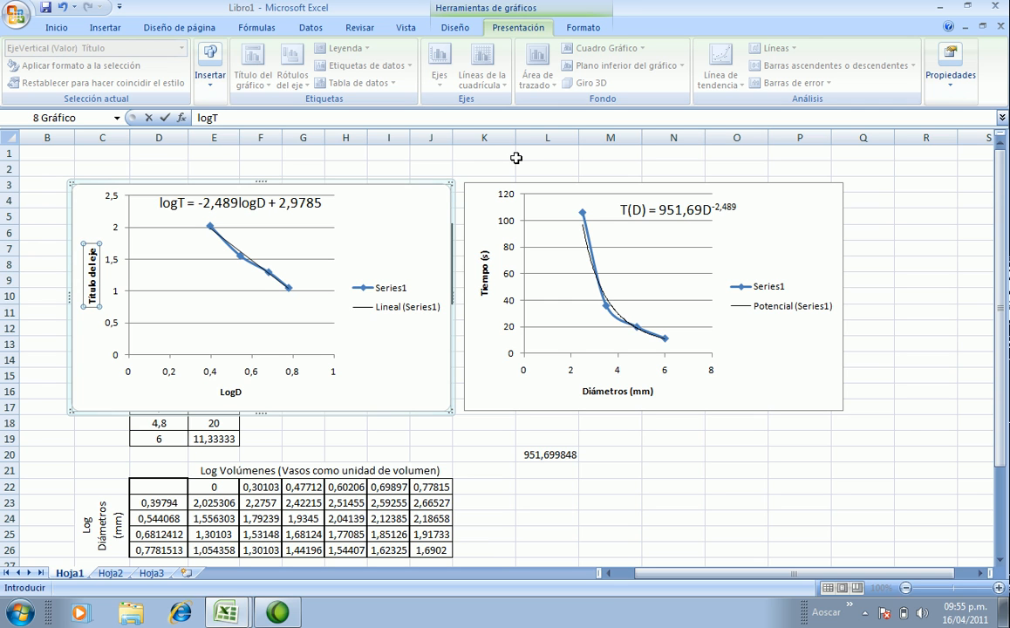
{"action": "type", "text": "gT"}
{"action": "key", "text": "Return"}
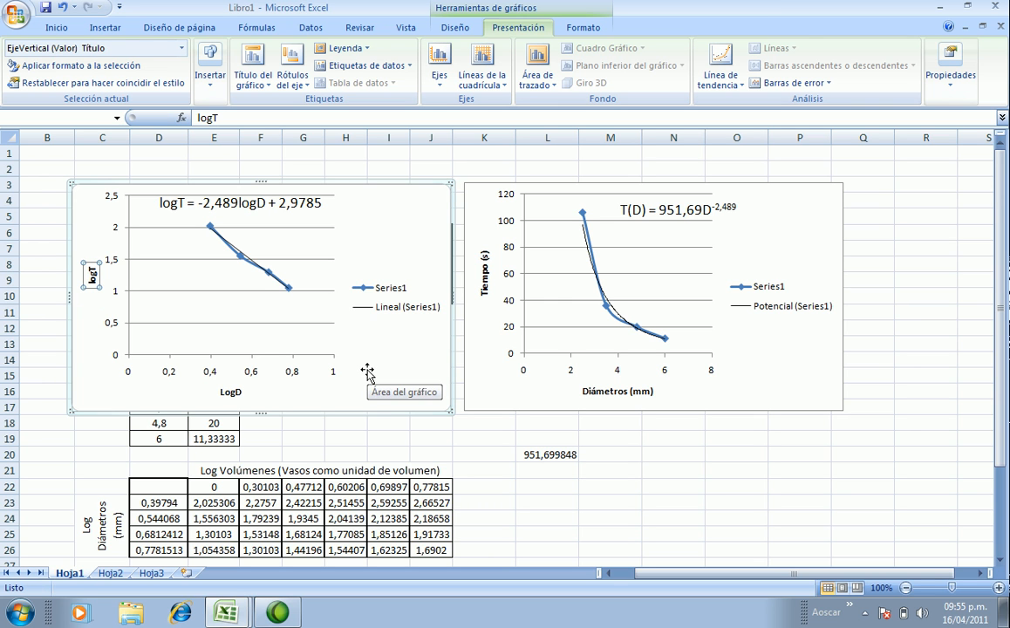
{"action": "left_click", "coordinate": [350, 211]}
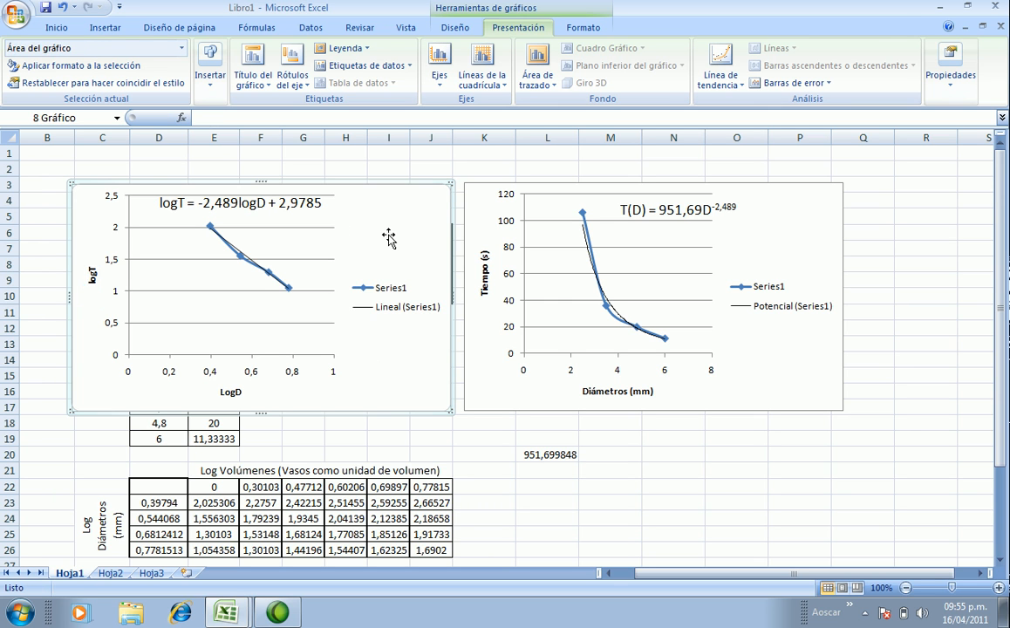
Examine the slope and then the constant term within the trendline equation of the logarithm chart
{"action": "left_click", "coordinate": [210, 205]}
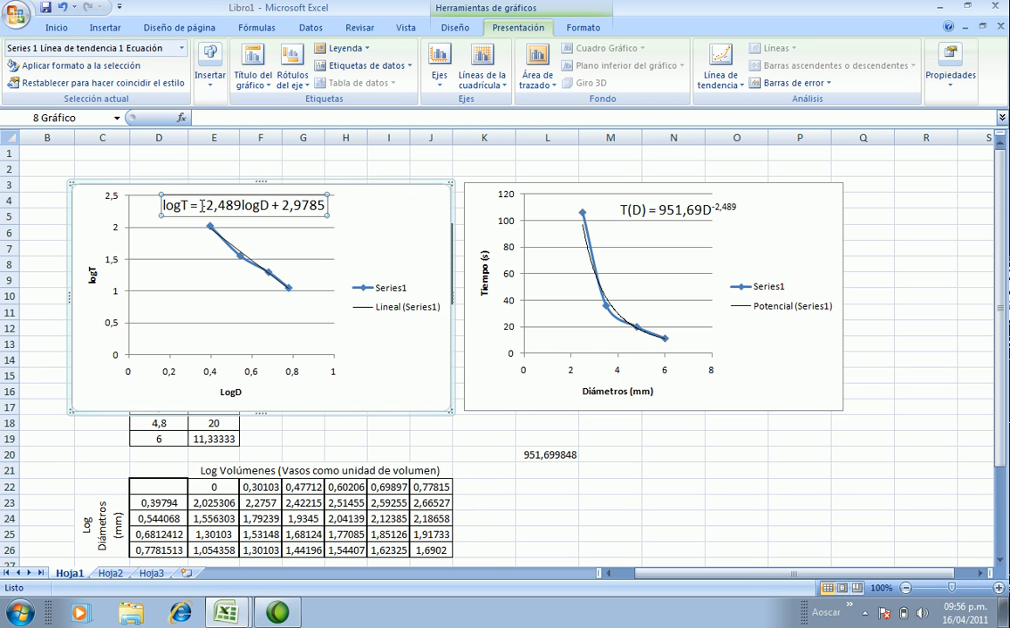
{"action": "left_click_drag", "start_coordinate": [190, 206], "coordinate": [220, 205]}
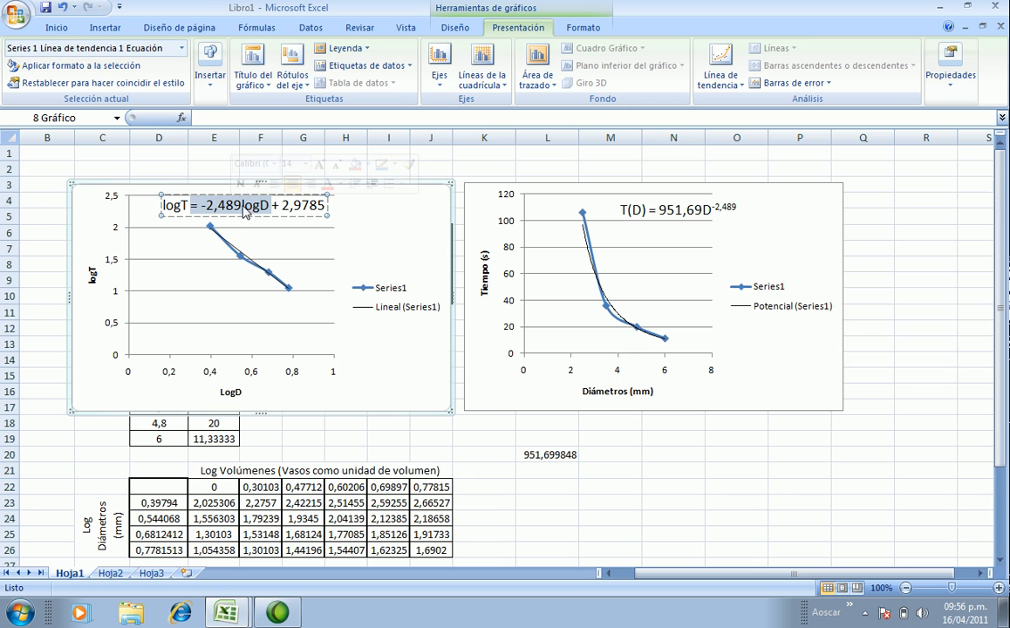
{"action": "left_click", "coordinate": [246, 212]}
{"action": "key", "text": "shift+Left"}
{"action": "key", "text": "shift+Left"}
{"action": "key", "text": "shift+Left"}
{"action": "key", "text": "shift+Left"}
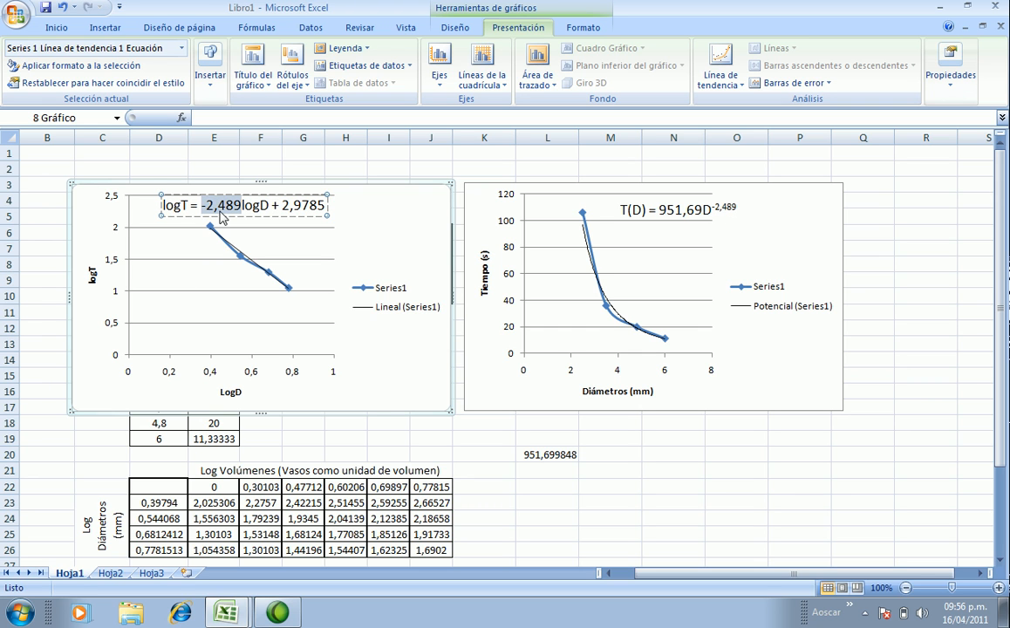
{"action": "left_click_drag", "start_coordinate": [282, 205], "coordinate": [322, 216]}
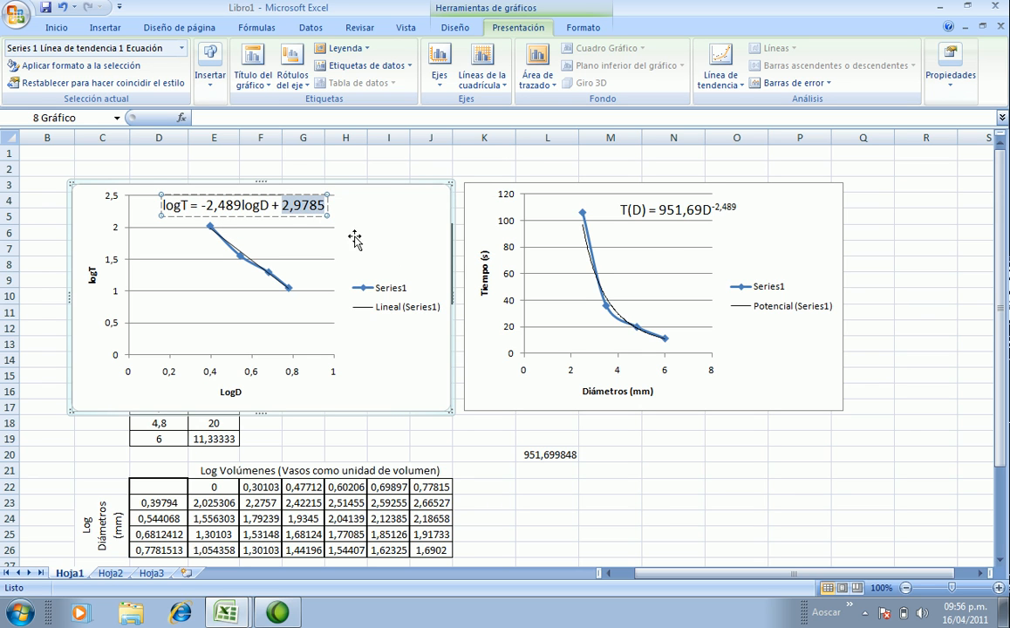
Review the POTENCIA formula in L20 that raises 10 to the constant term
{"action": "left_click", "coordinate": [541, 455]}
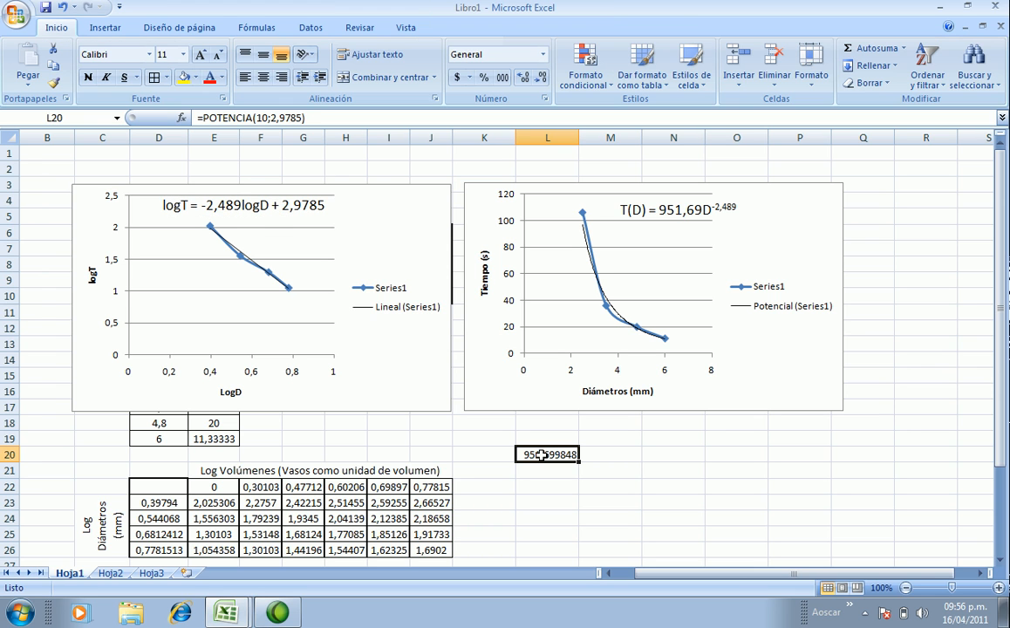
{"action": "left_click", "coordinate": [303, 117]}
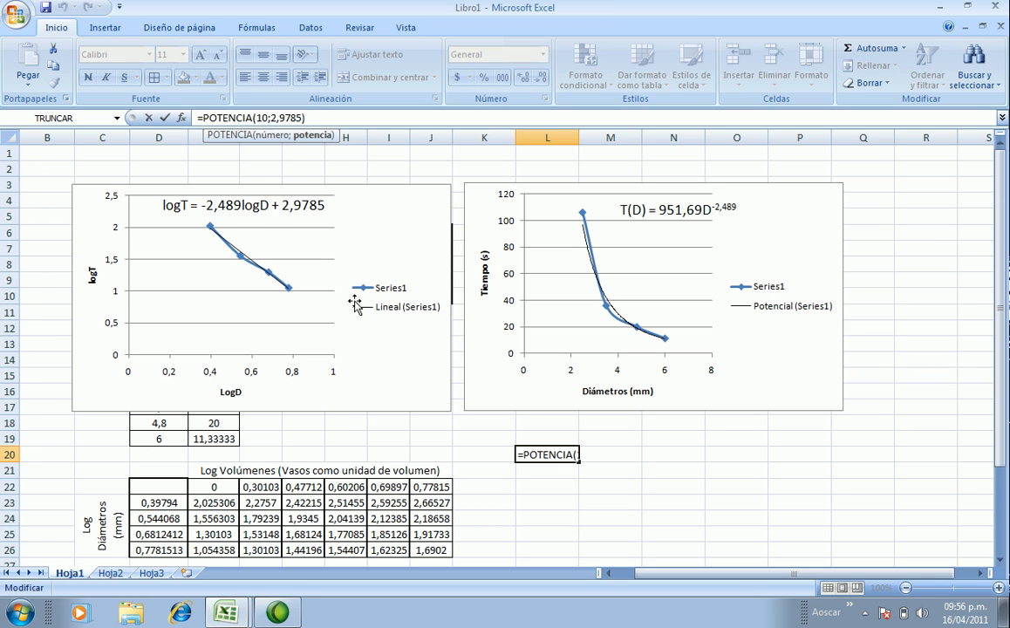
{"action": "left_click", "coordinate": [590, 451]}
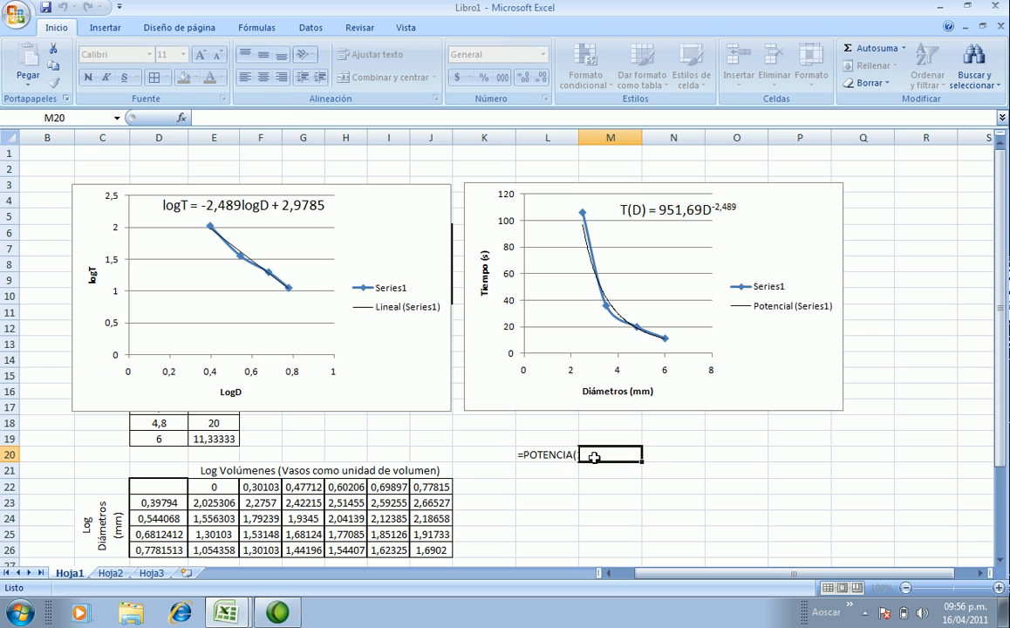
Compare the trendline equations of the logarithm chart and the time-diameter chart term by term
{"action": "left_click", "coordinate": [673, 213]}
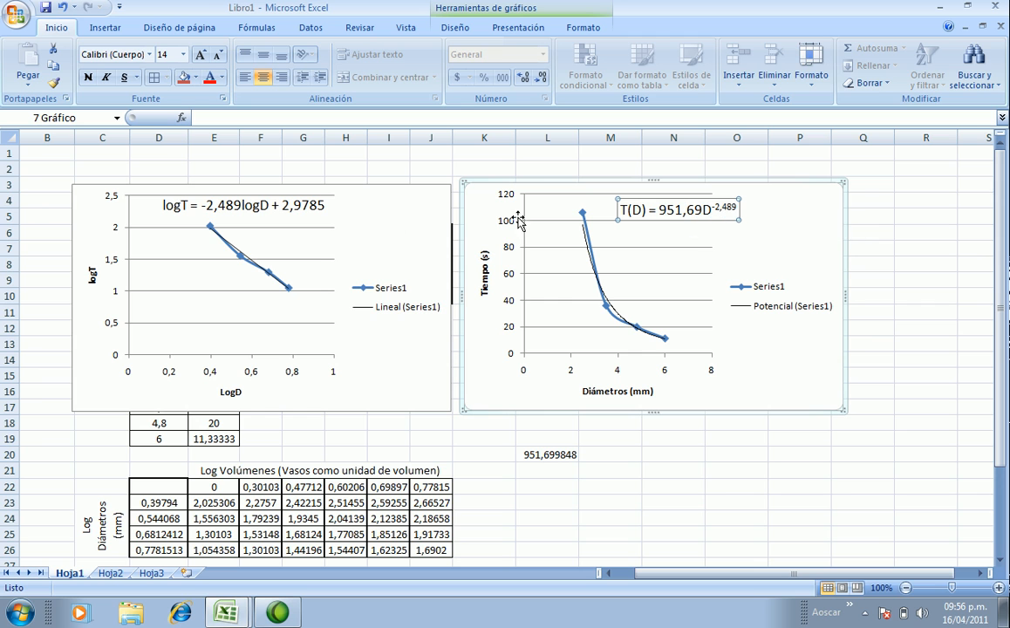
{"action": "left_click", "coordinate": [222, 206]}
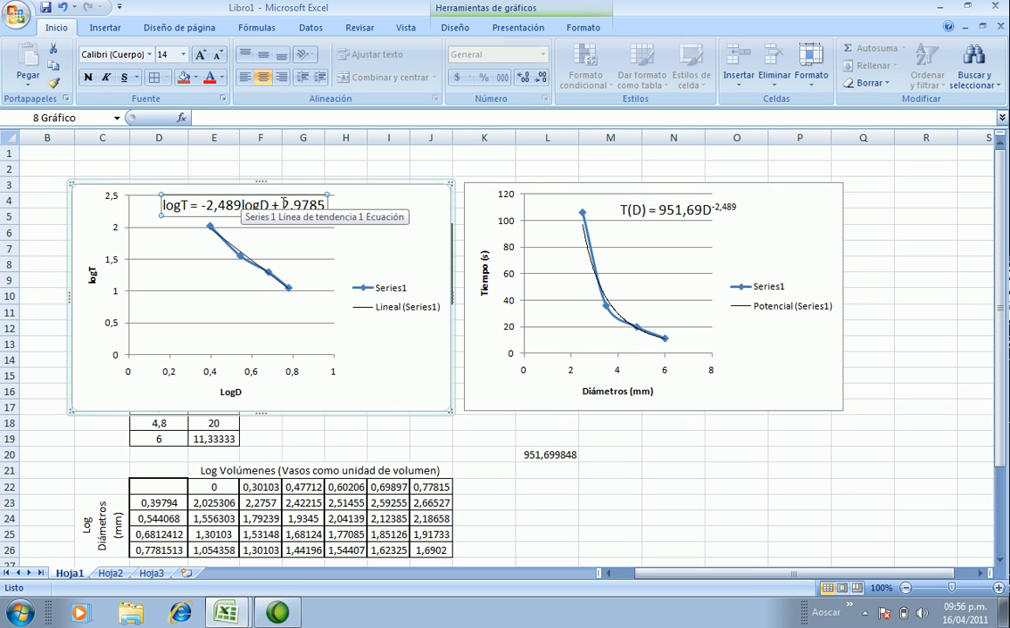
{"action": "left_click", "coordinate": [297, 204]}
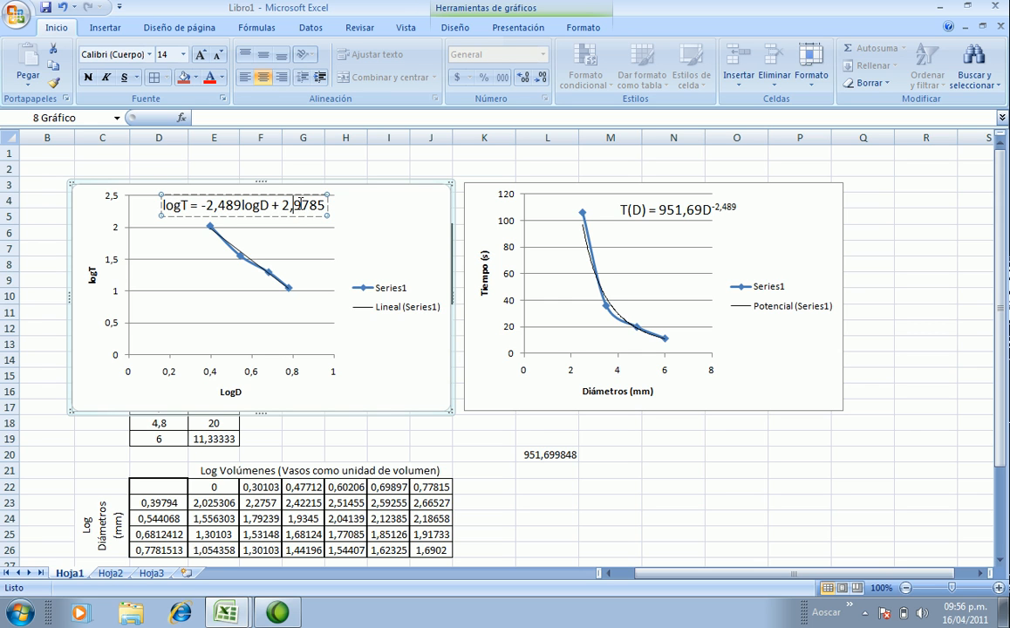
{"action": "left_click", "coordinate": [622, 209]}
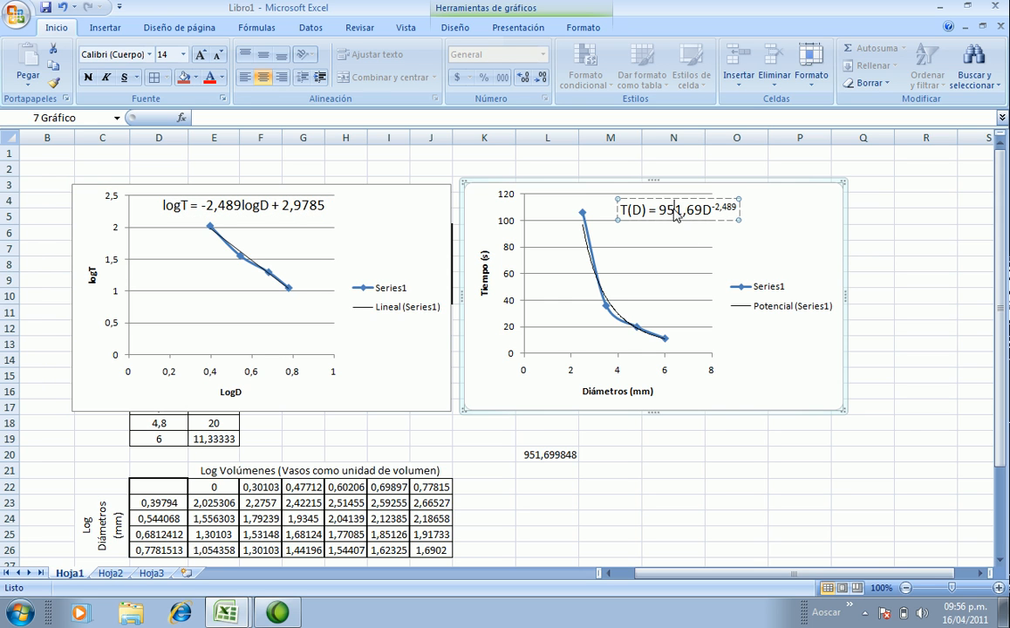
{"action": "left_click", "coordinate": [660, 208]}
{"action": "double_click", "coordinate": [672, 207]}
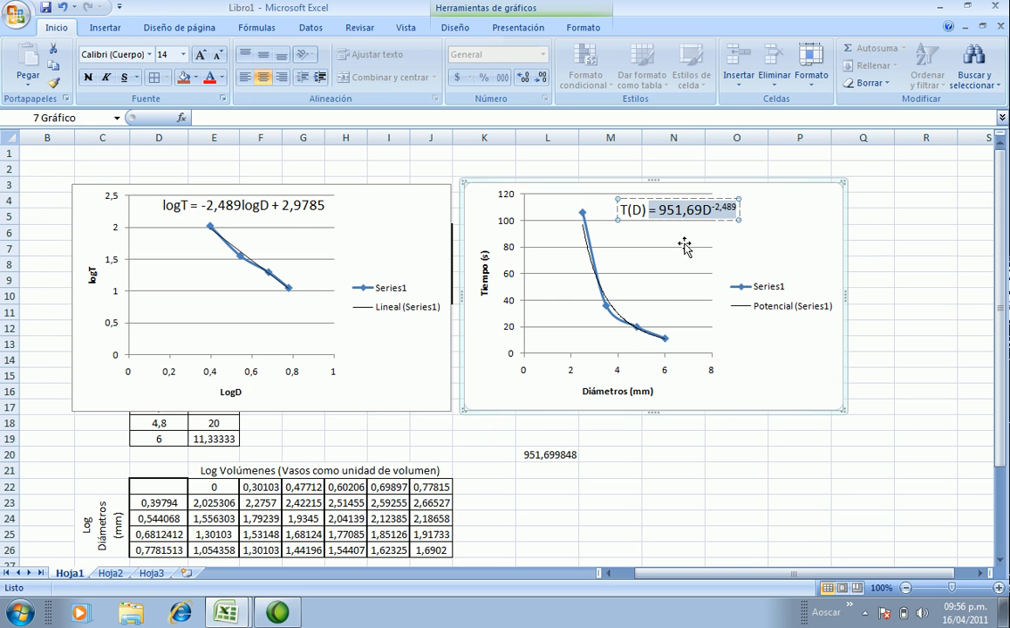
{"action": "left_click", "coordinate": [773, 220]}
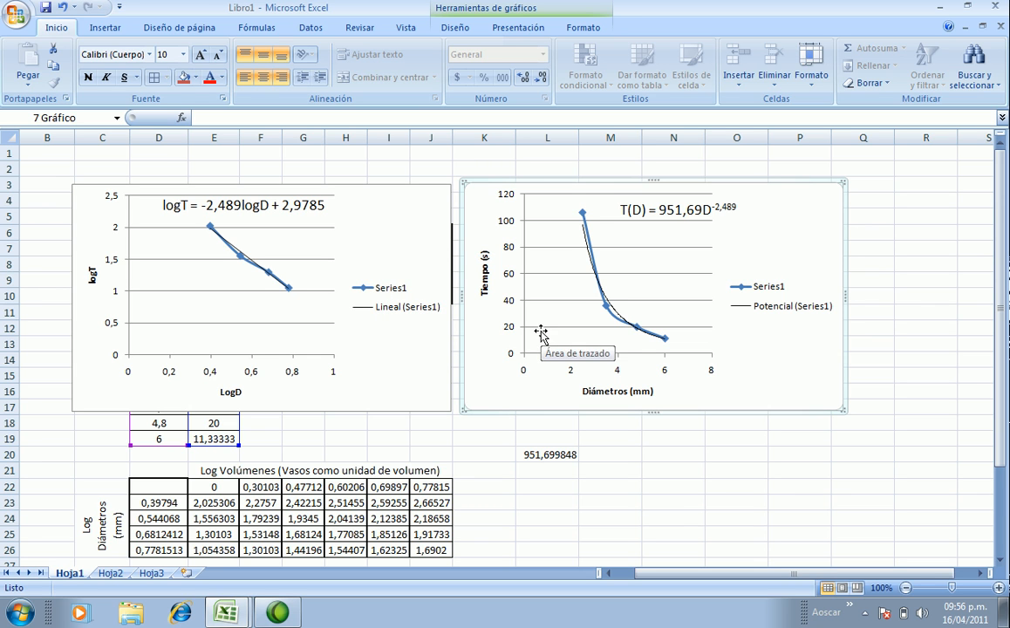
{"action": "left_click", "coordinate": [757, 293]}
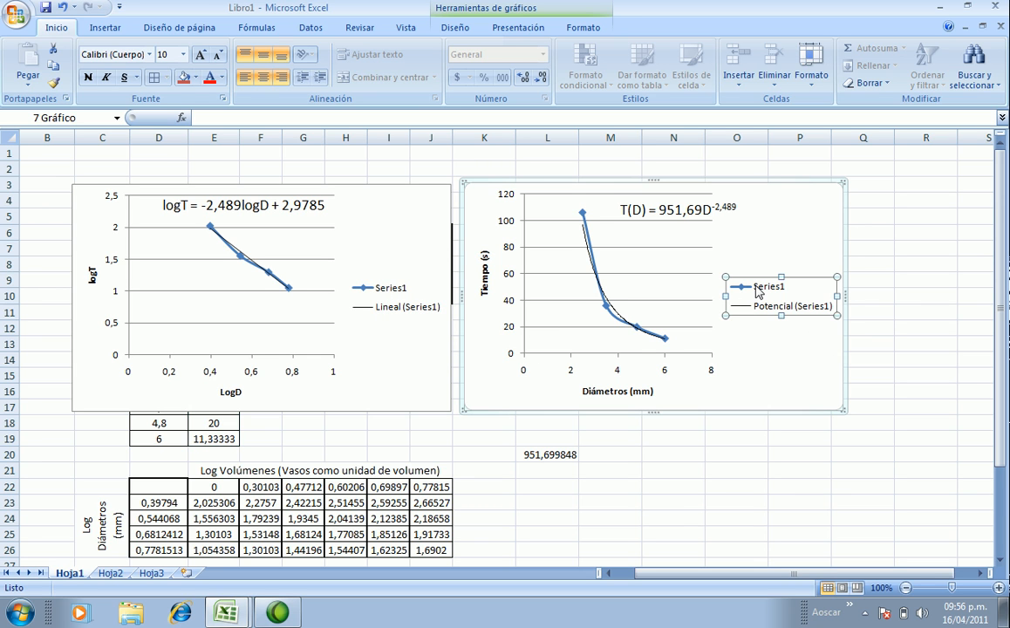
{"action": "double_click", "coordinate": [769, 296]}
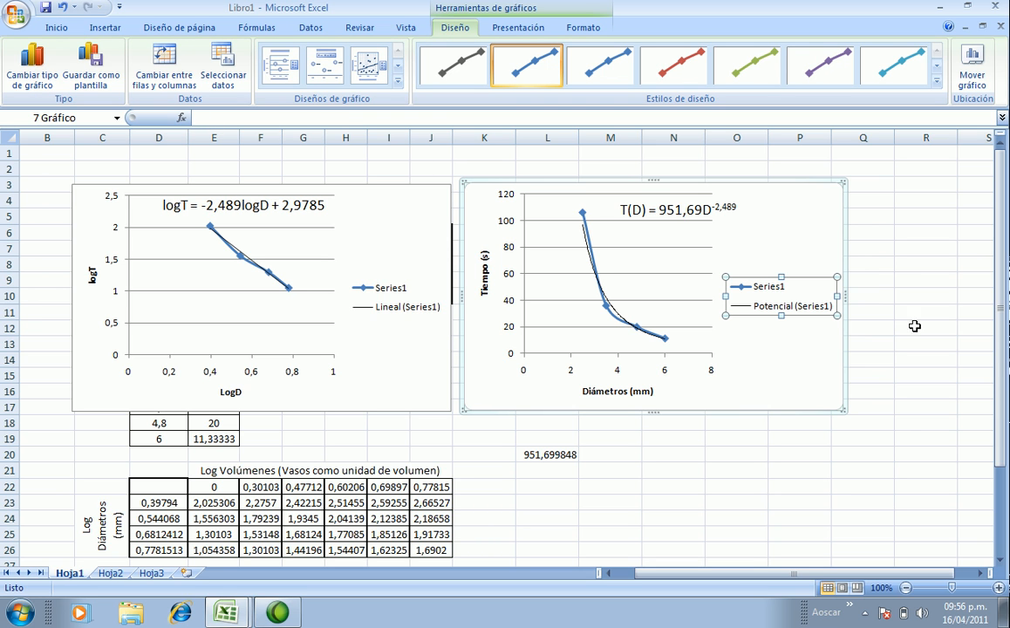
{"action": "right_click", "coordinate": [765, 295]}
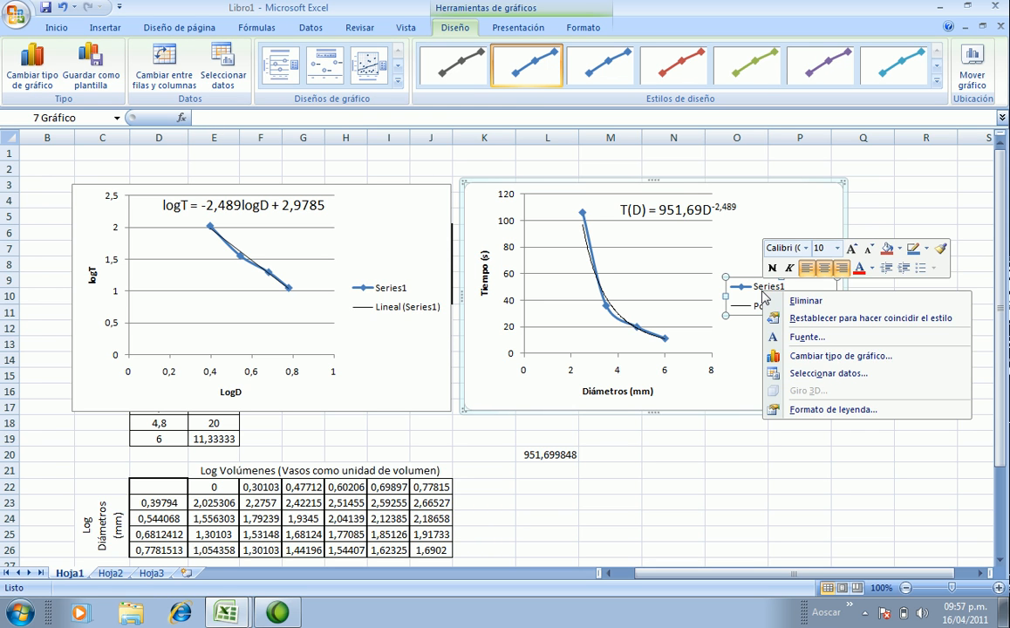
{"action": "left_click", "coordinate": [764, 295]}
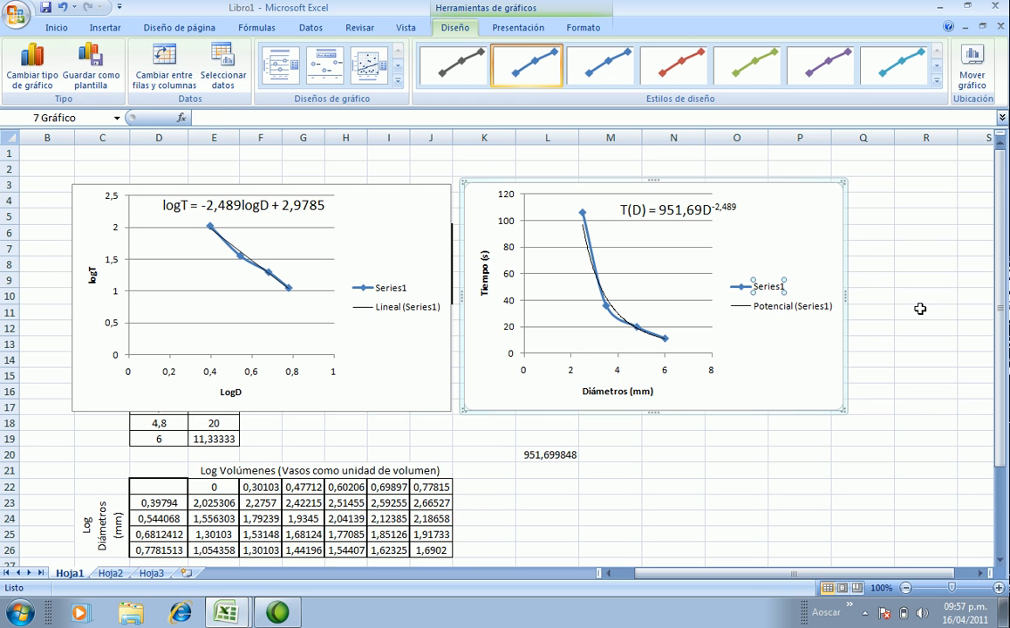
{"action": "right_click", "coordinate": [754, 307]}
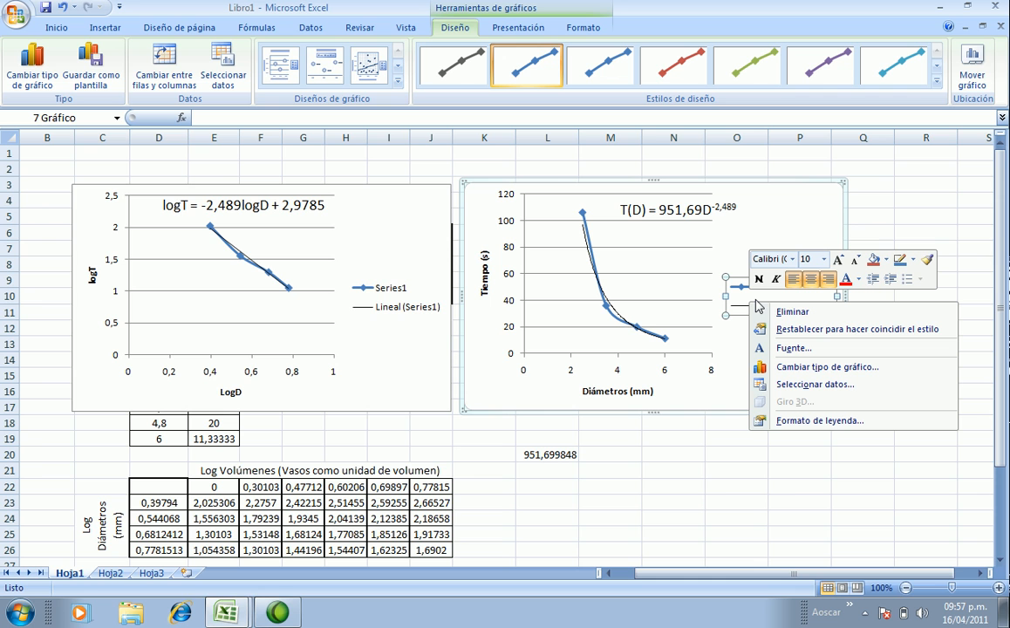
{"action": "left_click", "coordinate": [820, 421]}
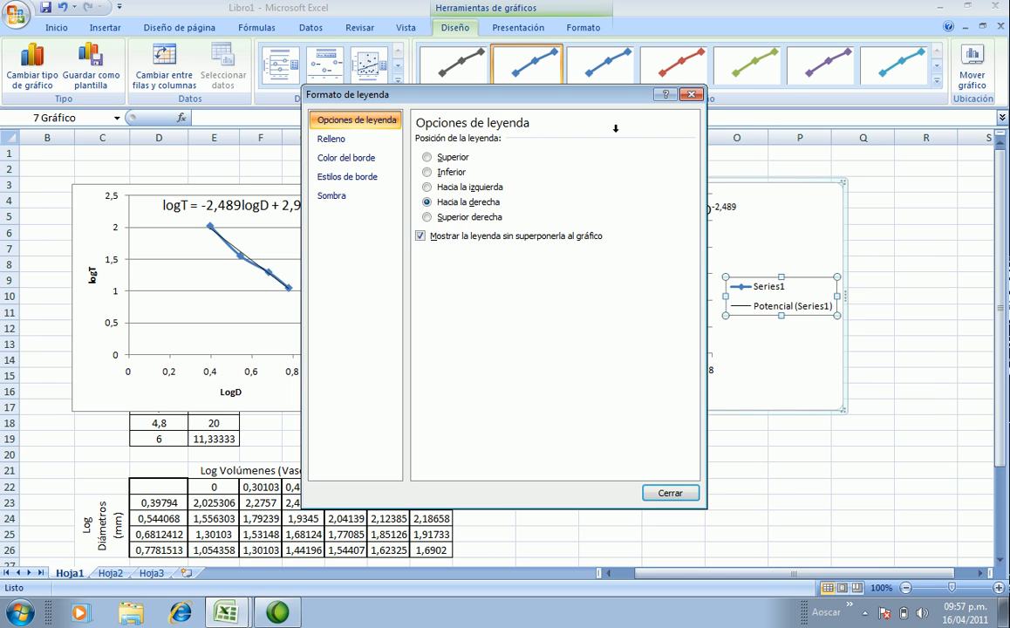
{"action": "left_click", "coordinate": [690, 95]}
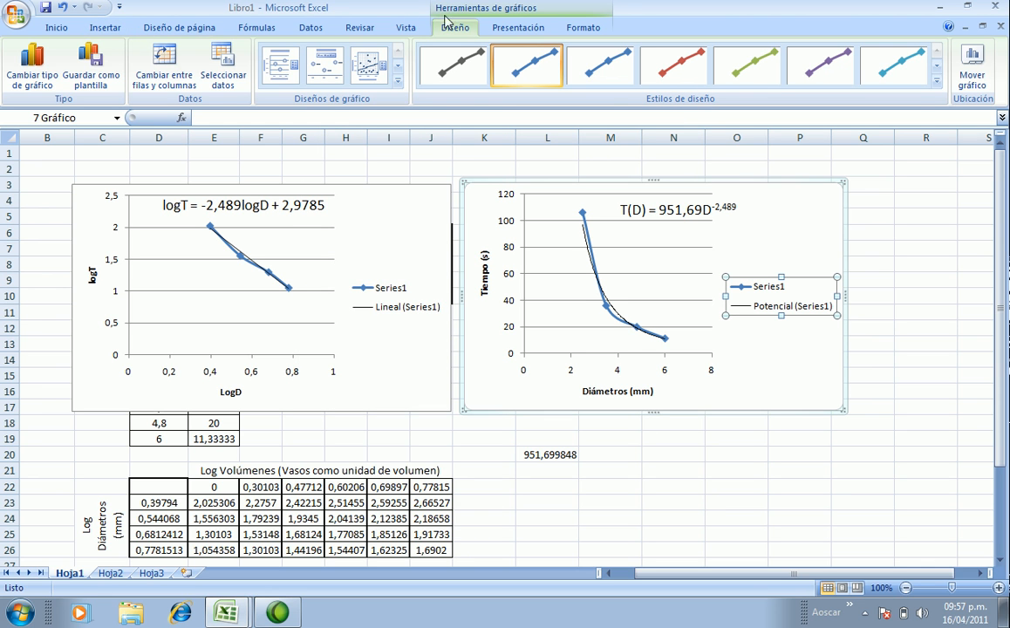
{"action": "left_click", "coordinate": [491, 27]}
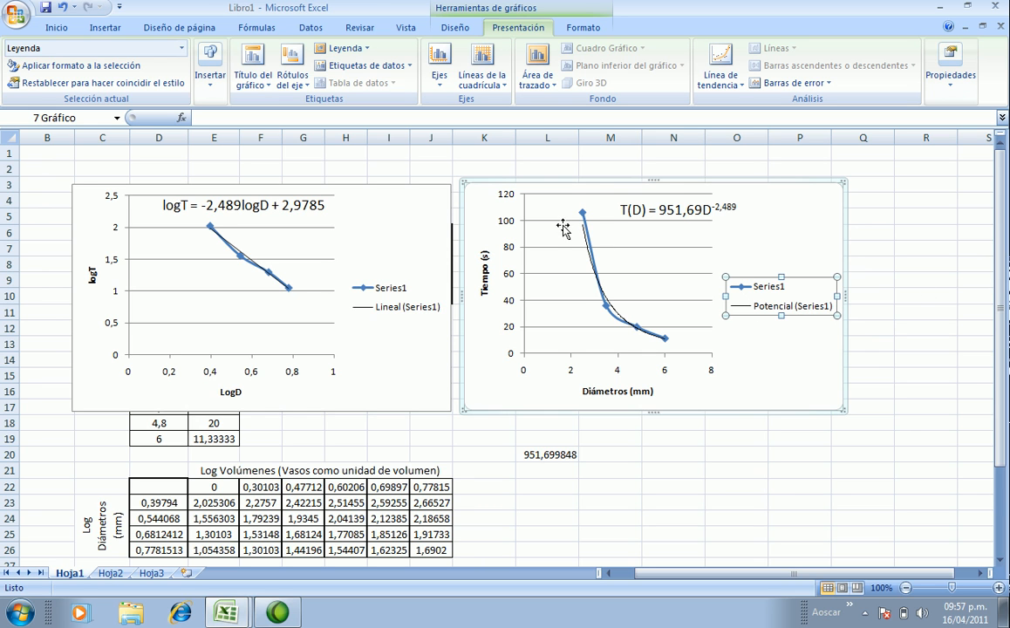
Move the time-diameter chart to a new chart sheet named "Volumen 1. T vs D"
{"action": "left_click", "coordinate": [851, 403]}
{"action": "left_click", "coordinate": [805, 401]}
{"action": "right_click", "coordinate": [838, 406]}
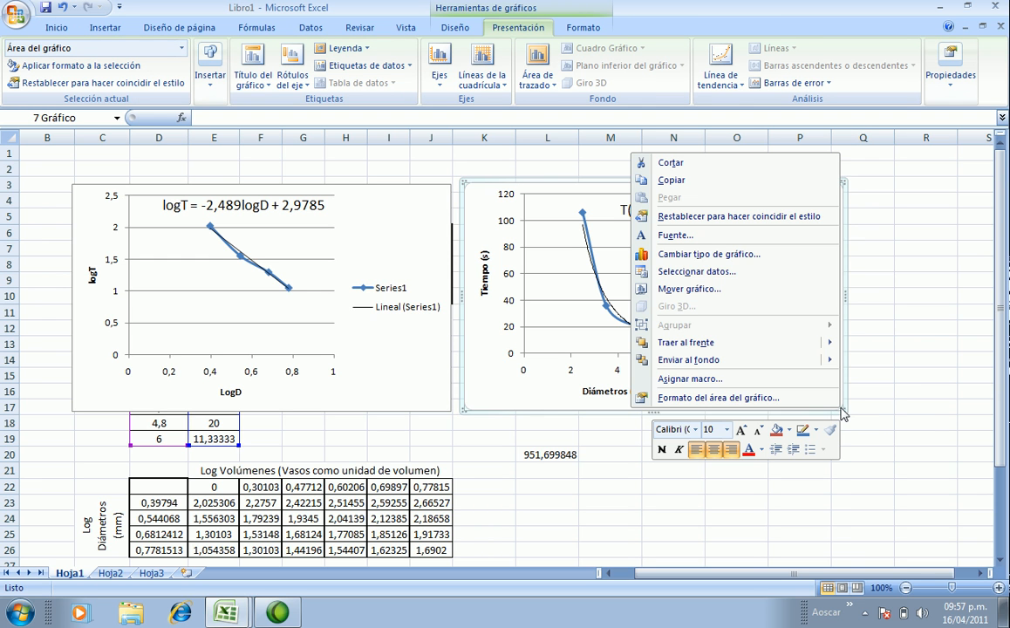
{"action": "left_click", "coordinate": [689, 289]}
{"action": "left_click", "coordinate": [290, 335]}
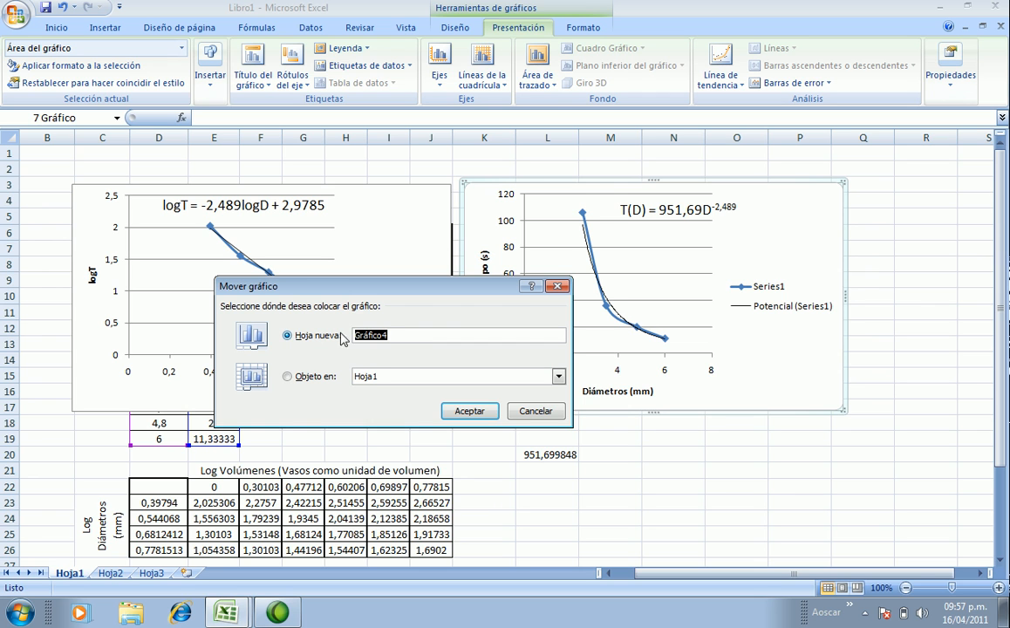
{"action": "type", "text": "Volumen 1.  T vs D"}
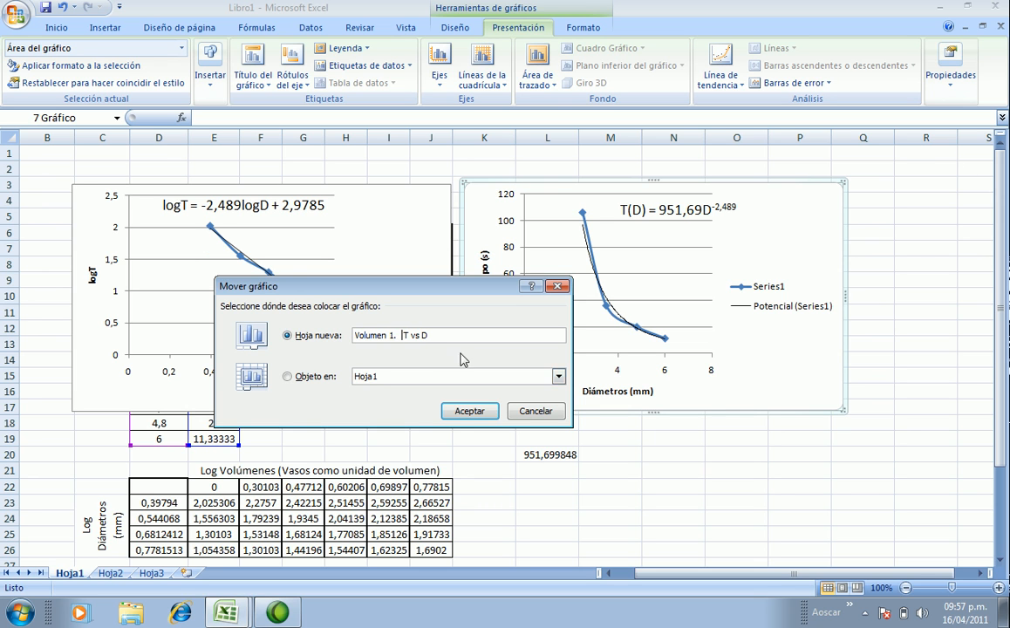
{"action": "left_click", "coordinate": [468, 410]}
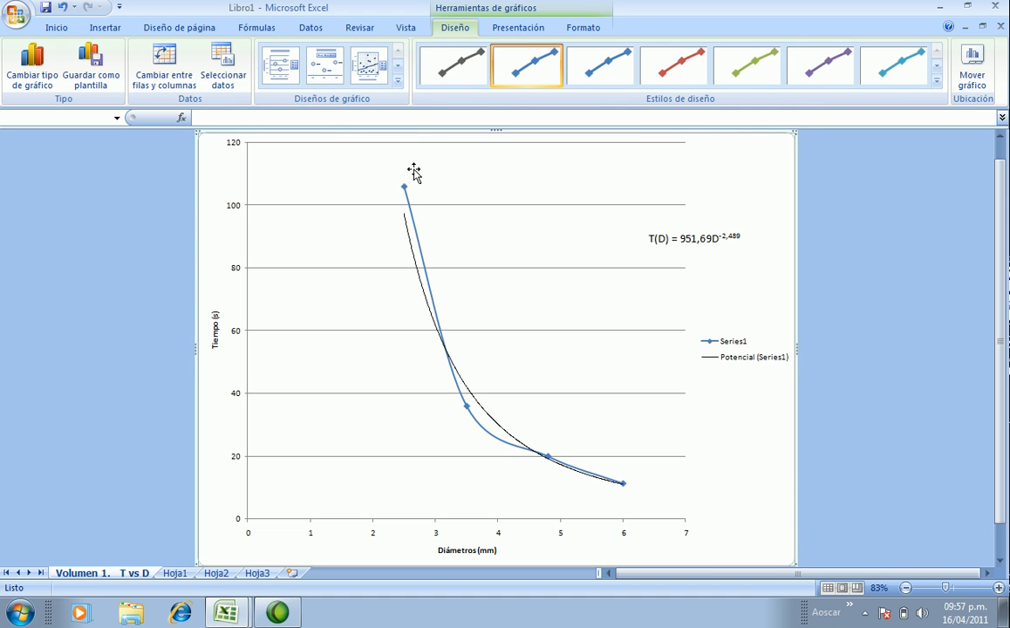
Add a centered overlay title reading "Para Volumen 1" to the time-diameter chart
{"action": "left_click", "coordinate": [488, 27]}
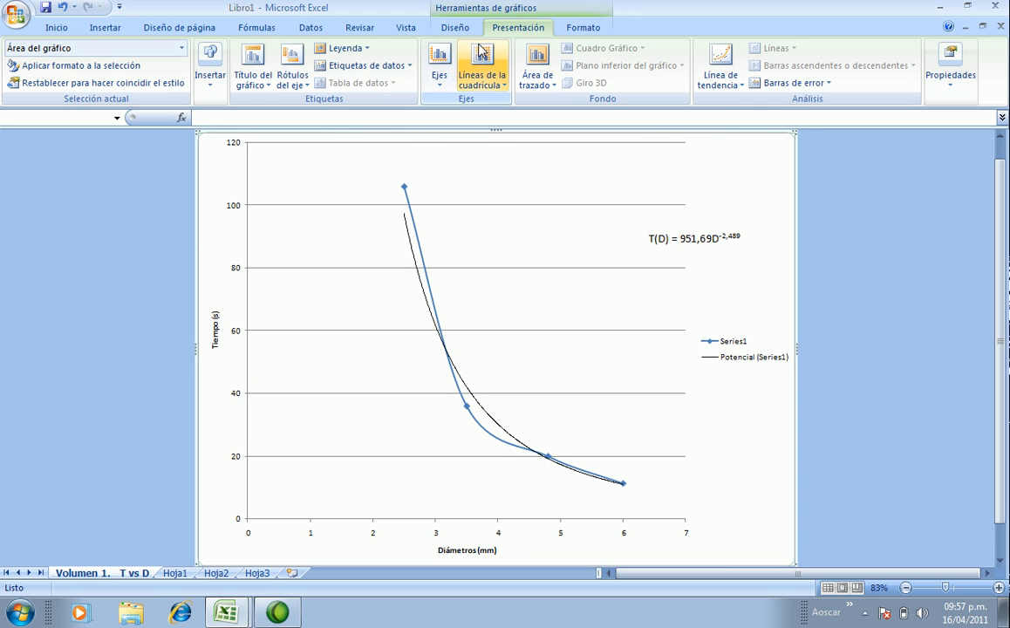
{"action": "left_click", "coordinate": [253, 80]}
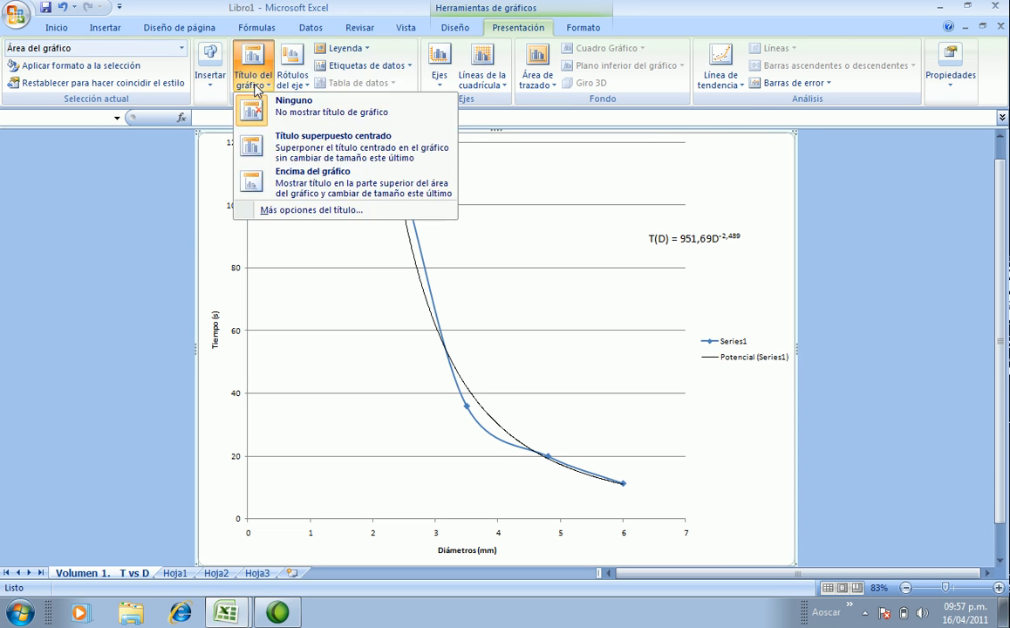
{"action": "left_click", "coordinate": [281, 138]}
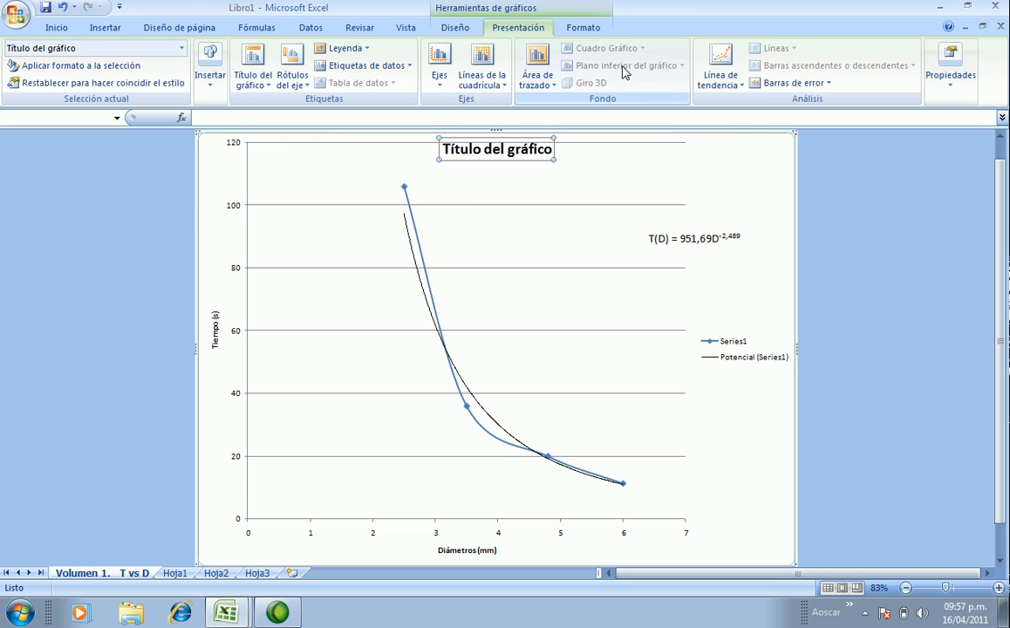
{"action": "type", "text": "Para V"}
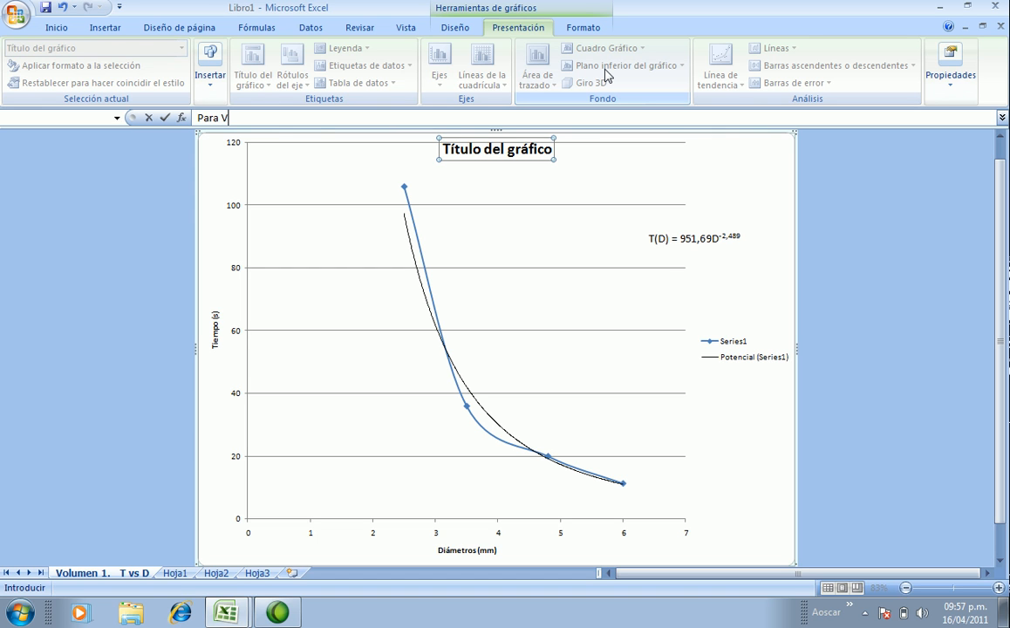
{"action": "type", "text": "olumen 1"}
{"action": "key", "text": "Return"}
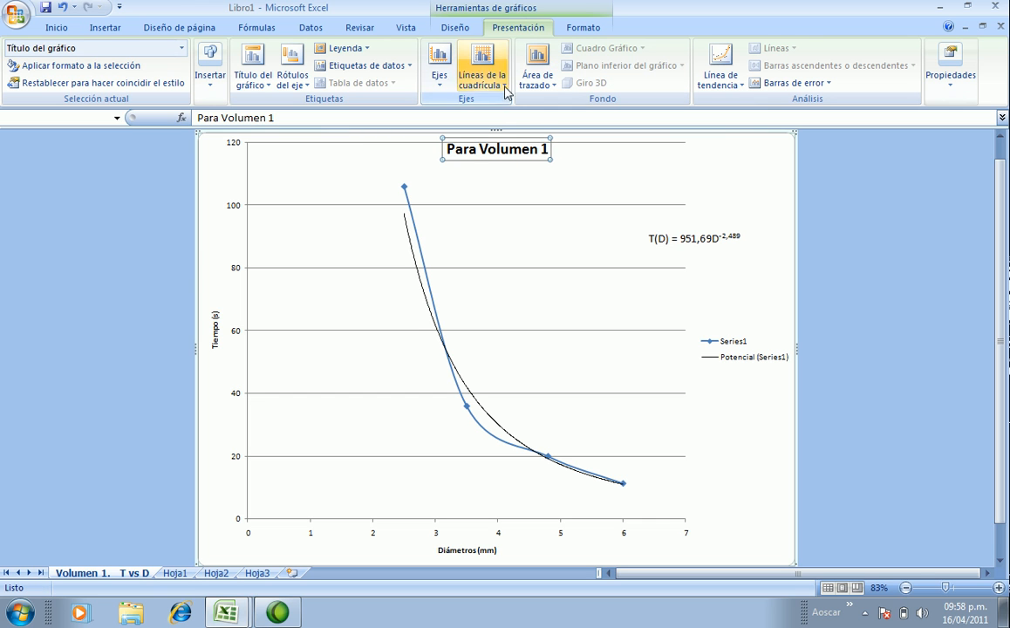
Add a second line reading "T (s) vs D(mm)" to the chart title
{"action": "left_click", "coordinate": [547, 150]}
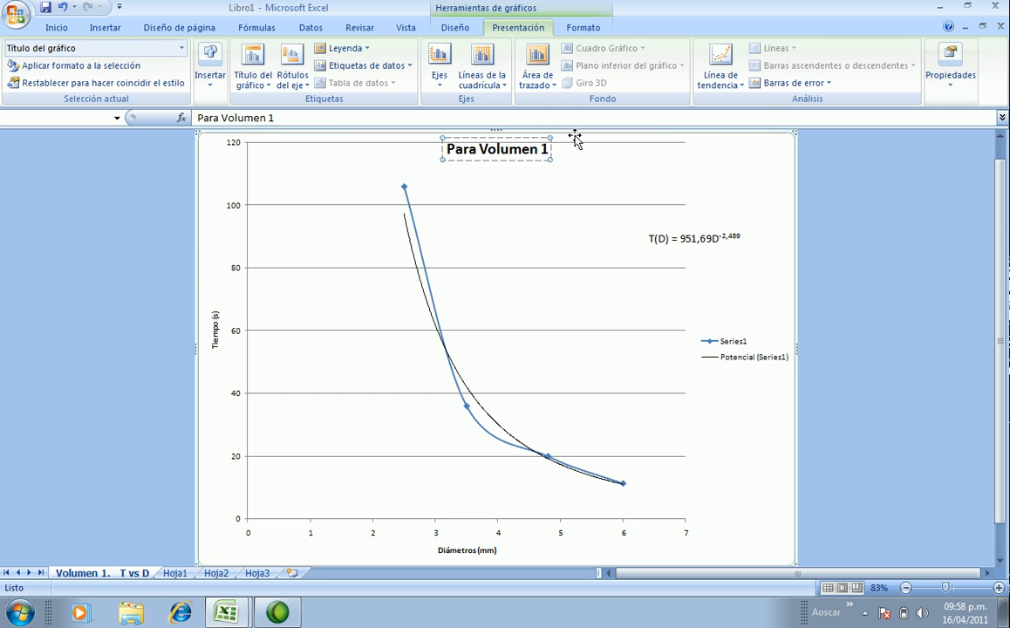
{"action": "key", "text": "Return"}
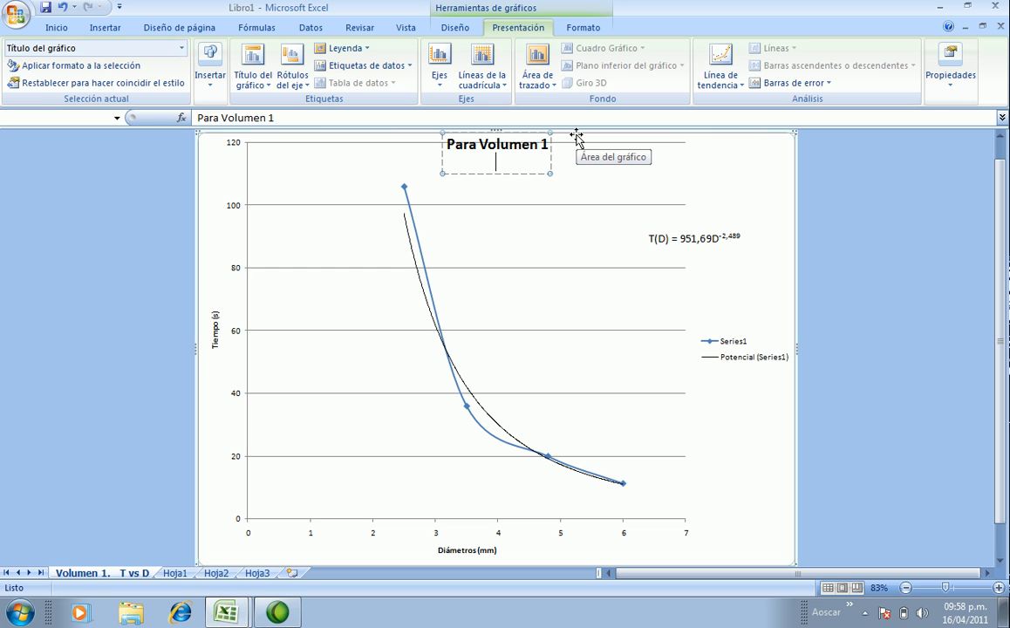
{"action": "type", "text": "T vs D"}
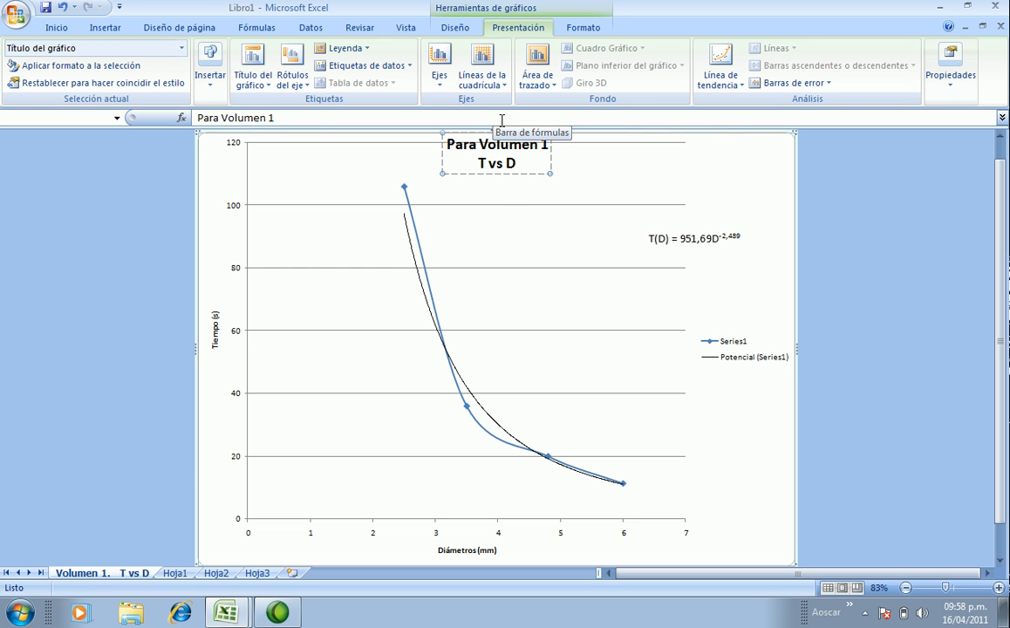
{"action": "type", "text": "("}
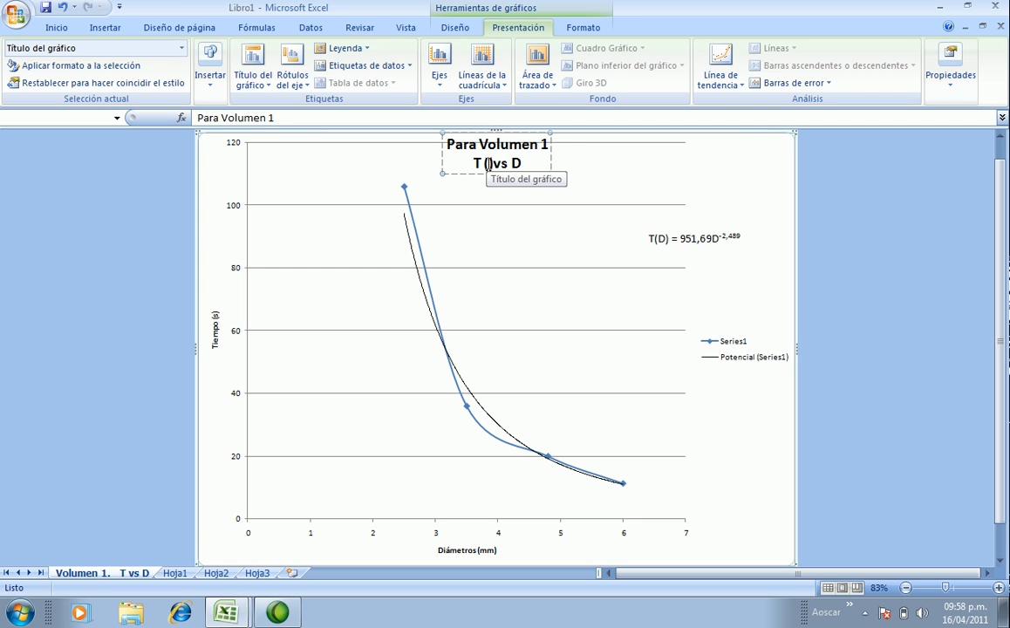
{"action": "type", "text": "s)"}
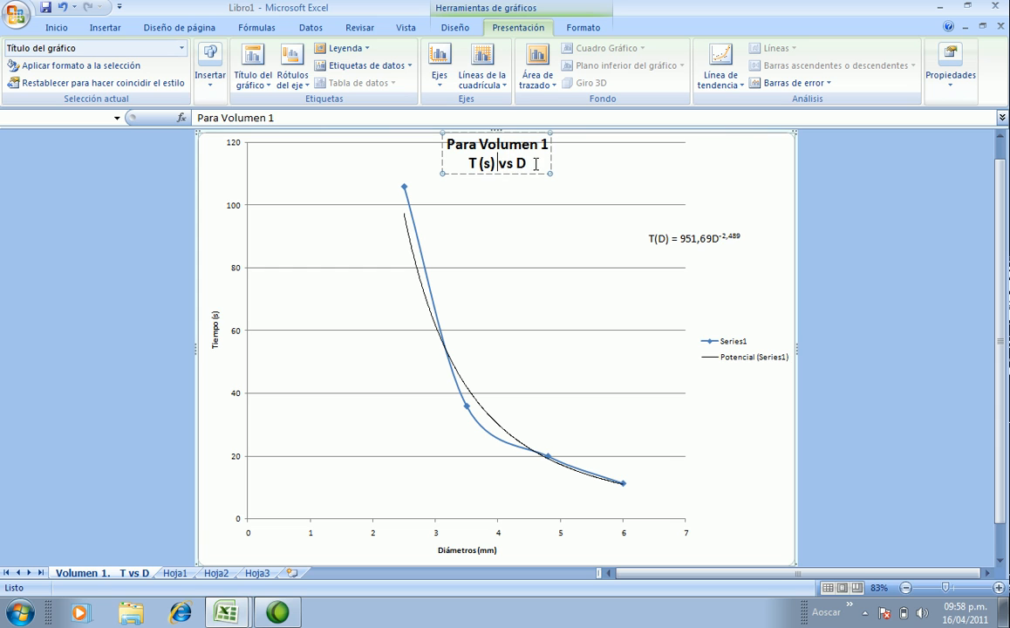
{"action": "left_click", "coordinate": [519, 164]}
{"action": "type", "text": "D"}
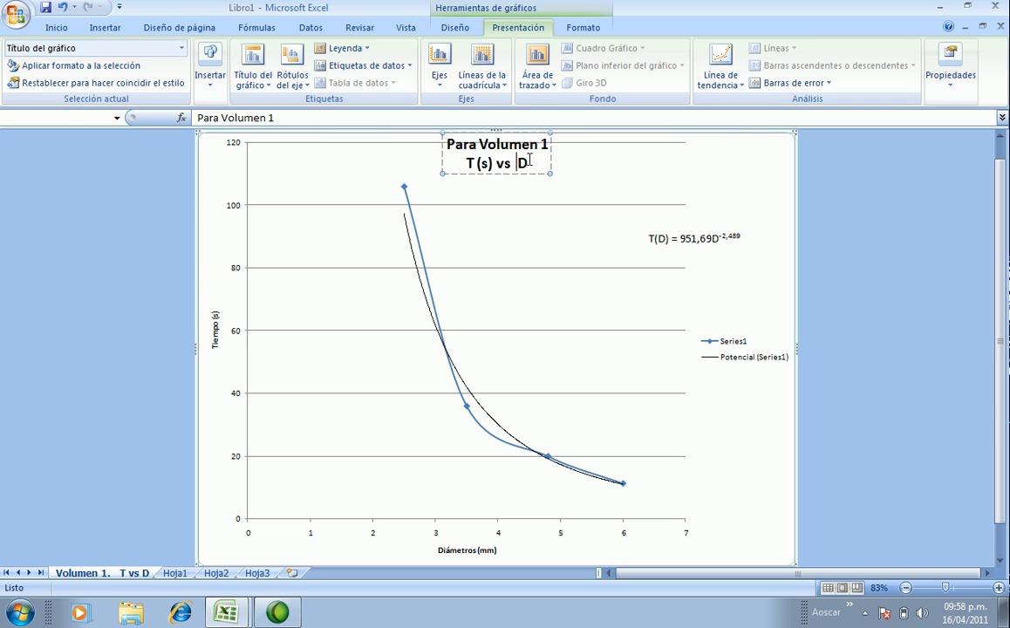
{"action": "type", "text": "("}
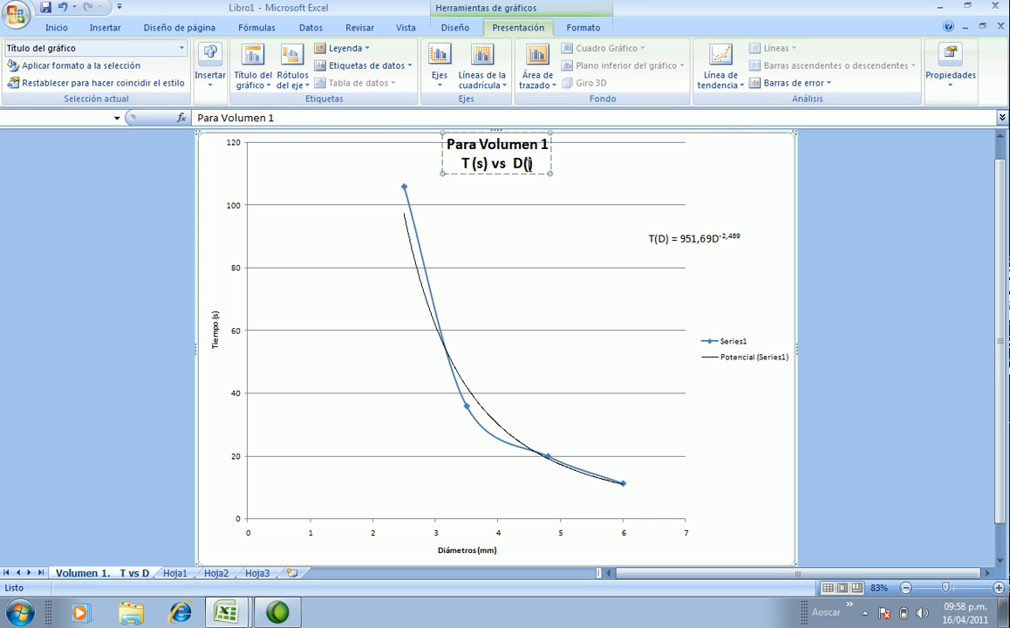
{"action": "type", "text": "mm"}
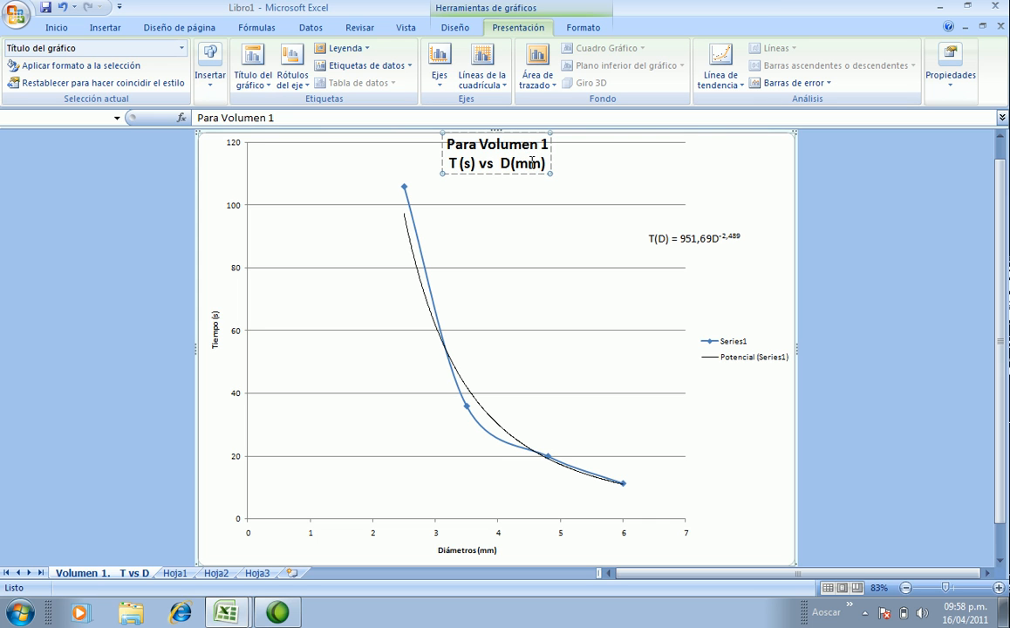
{"action": "left_click", "coordinate": [558, 166]}
{"action": "left_click", "coordinate": [779, 175]}
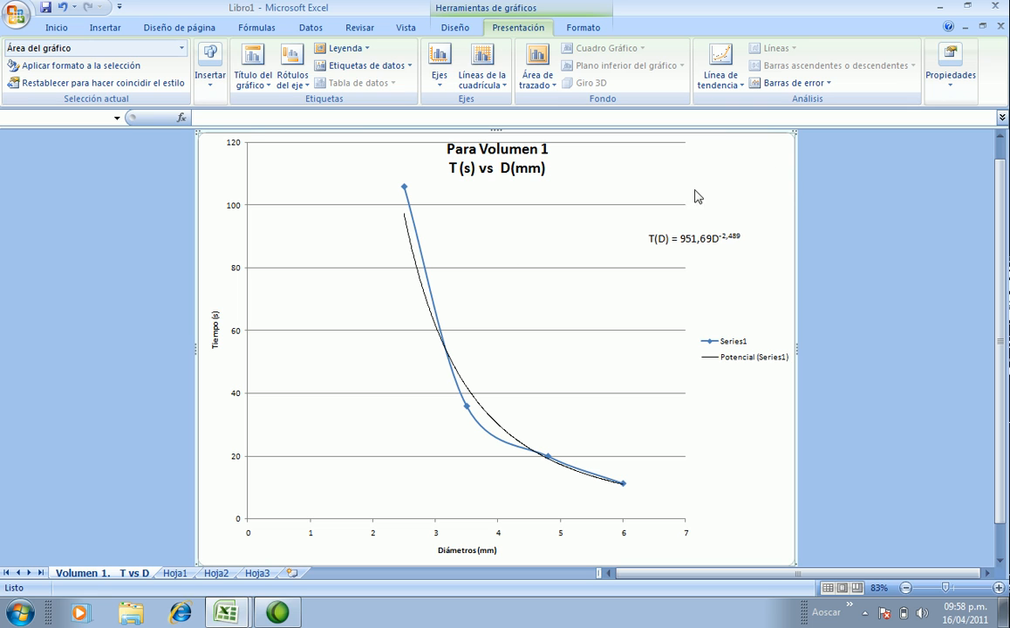
Set the minor tick marks of the horizontal diameter axis to Interior
{"action": "right_click", "coordinate": [299, 520]}
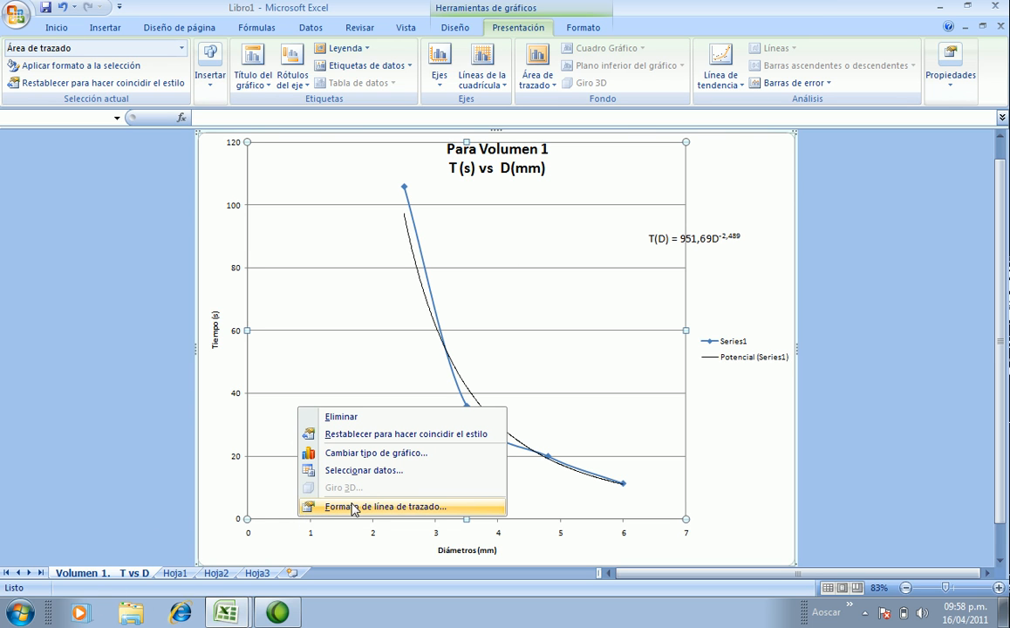
{"action": "key", "text": "Escape"}
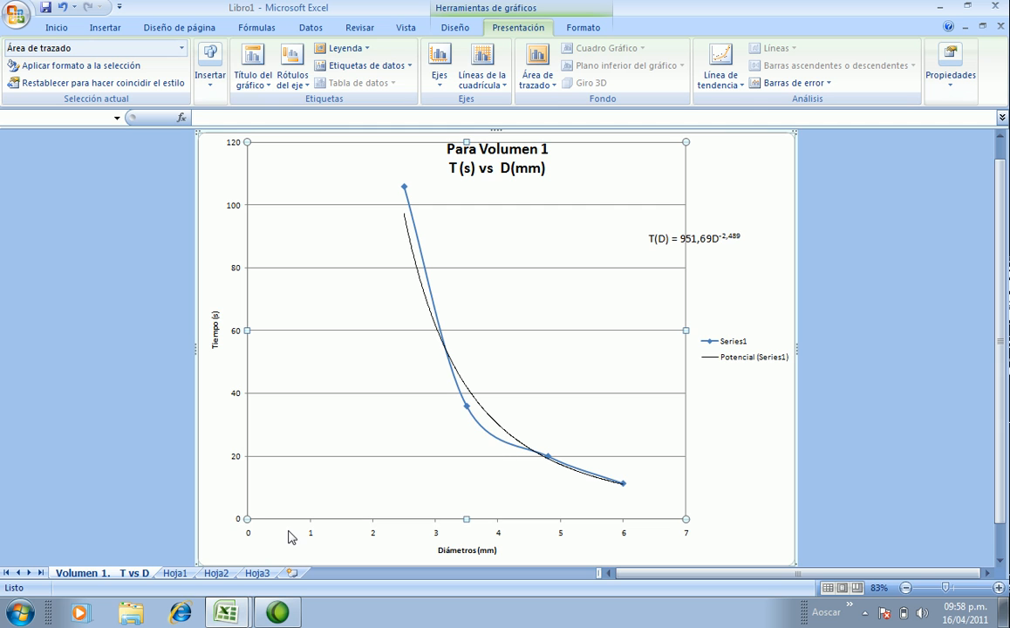
{"action": "left_click", "coordinate": [313, 538]}
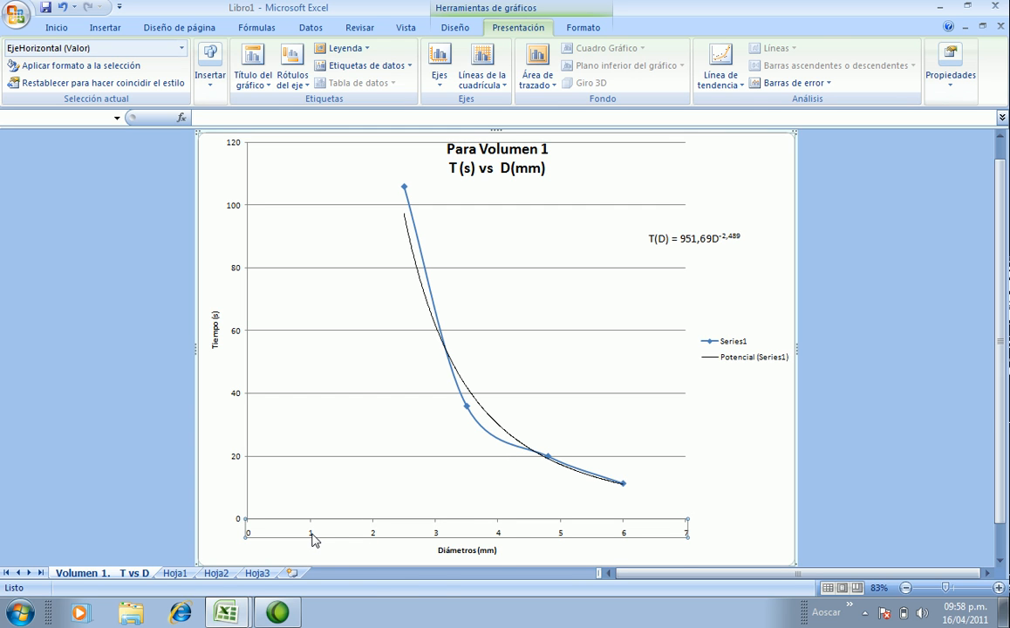
{"action": "right_click", "coordinate": [313, 538]}
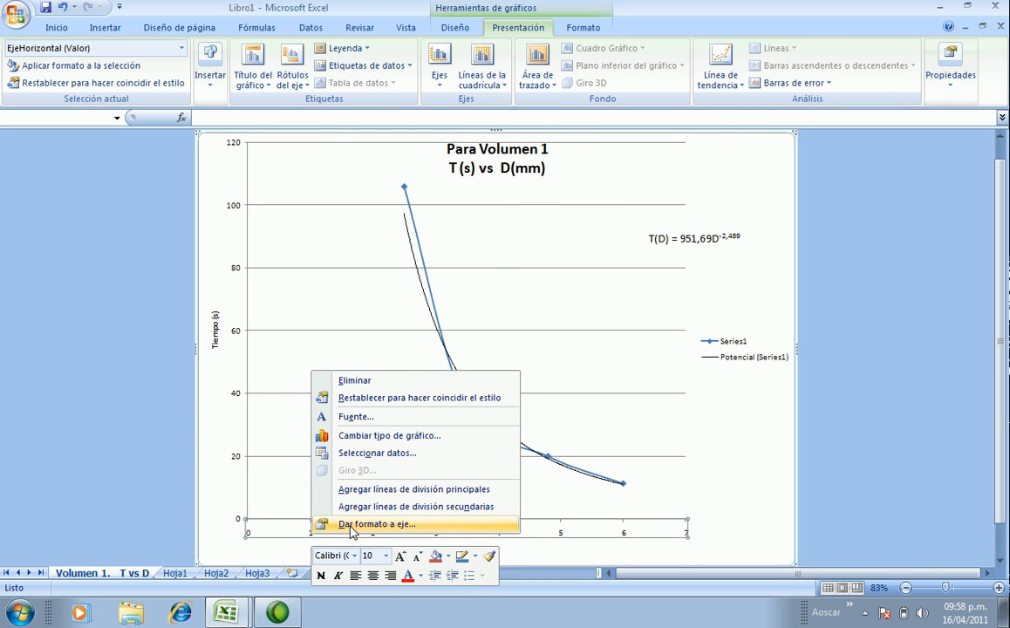
{"action": "left_click", "coordinate": [352, 524]}
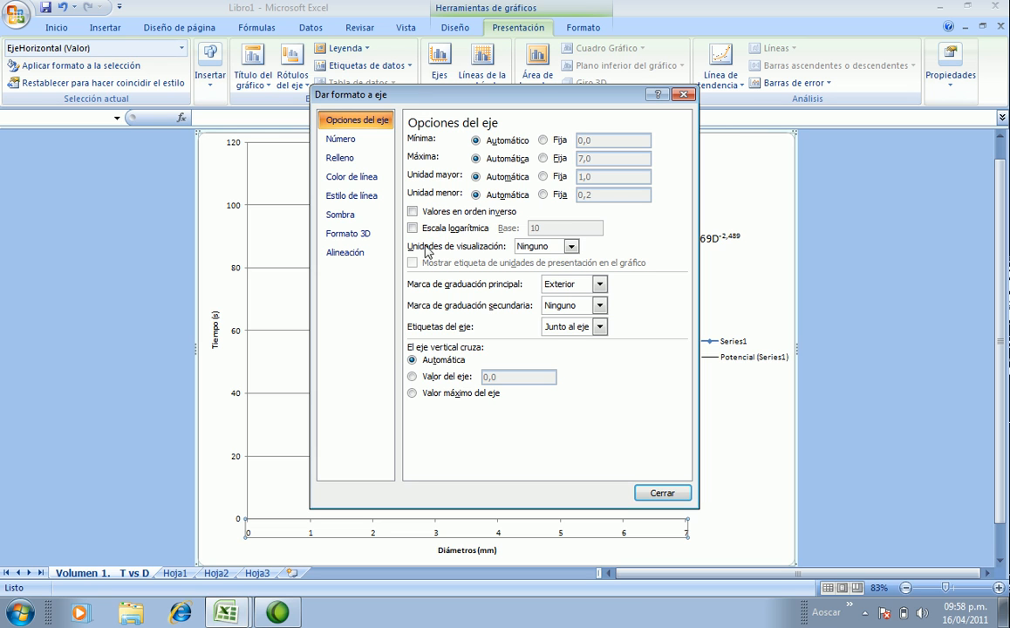
{"action": "left_click", "coordinate": [600, 306]}
{"action": "left_click", "coordinate": [590, 337]}
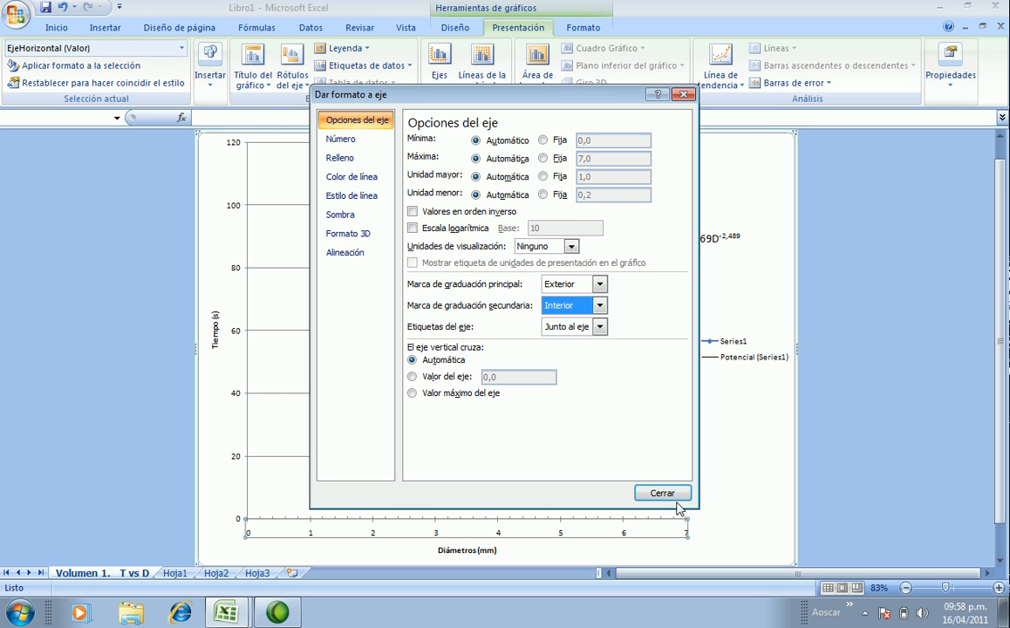
Set the minor tick marks of the vertical time axis to Interior and close the axis formatting
{"action": "left_click", "coordinate": [227, 276]}
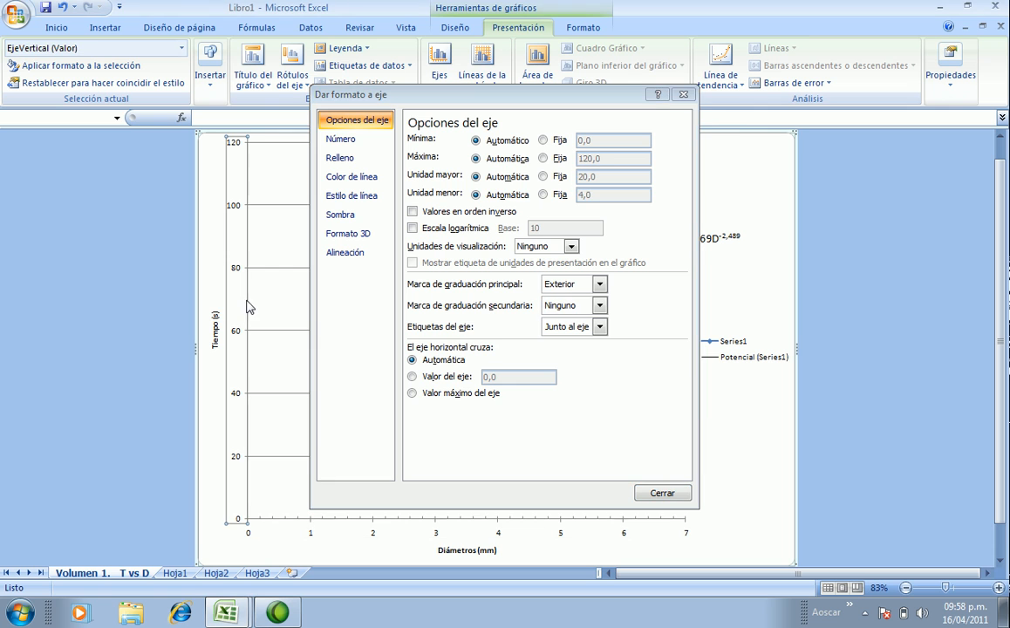
{"action": "left_click", "coordinate": [598, 306]}
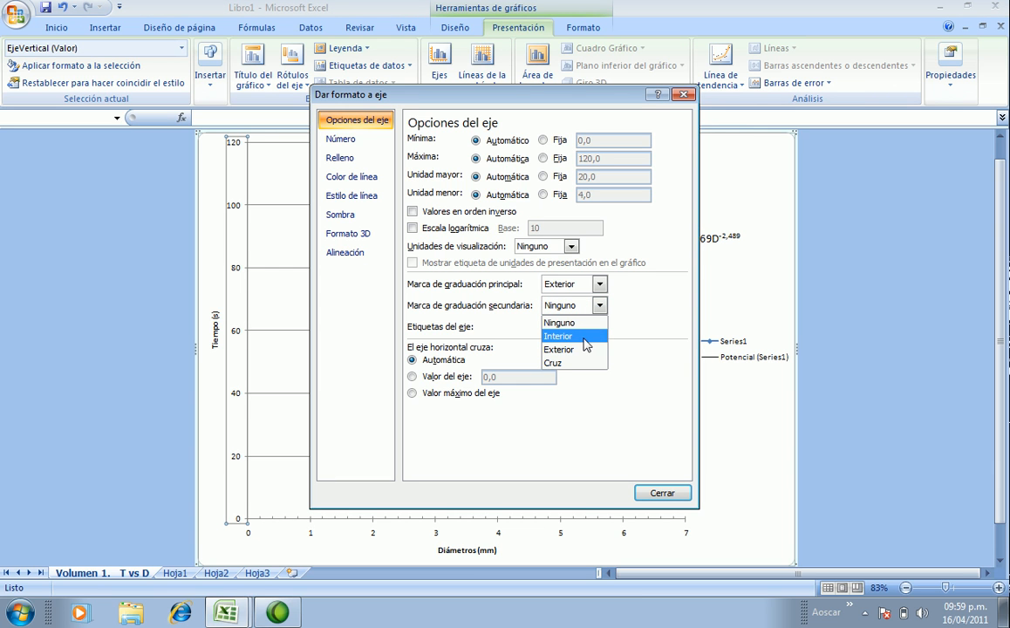
{"action": "left_click", "coordinate": [584, 336]}
{"action": "left_click", "coordinate": [655, 492]}
{"action": "left_click", "coordinate": [742, 469]}
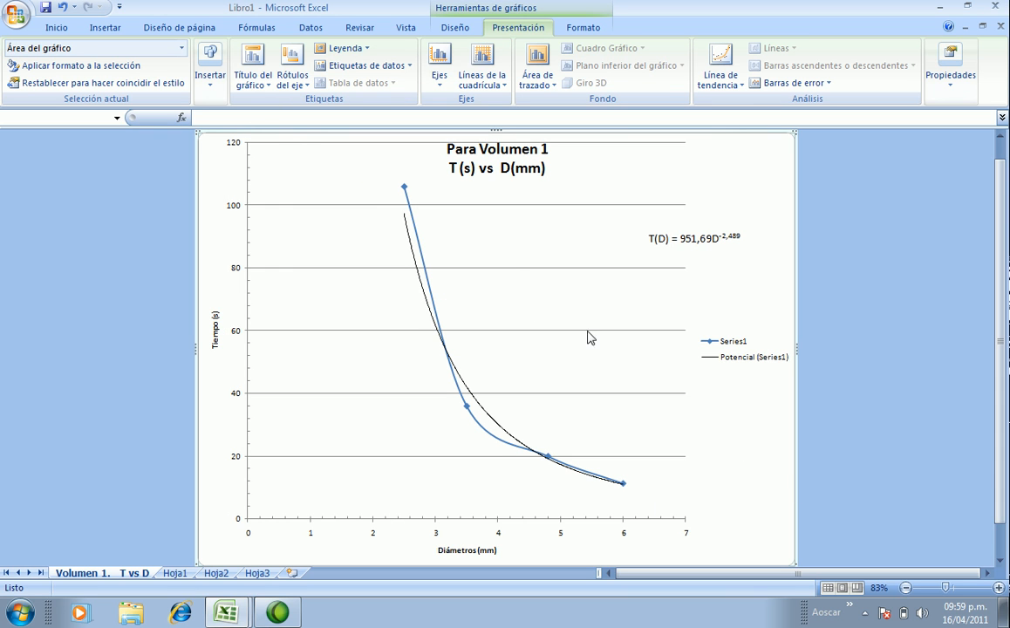
Move the logT versus logD chart from Hoja1 to a new sheet named "Volumen 1 Logt vs logD"
{"action": "left_click", "coordinate": [174, 573]}
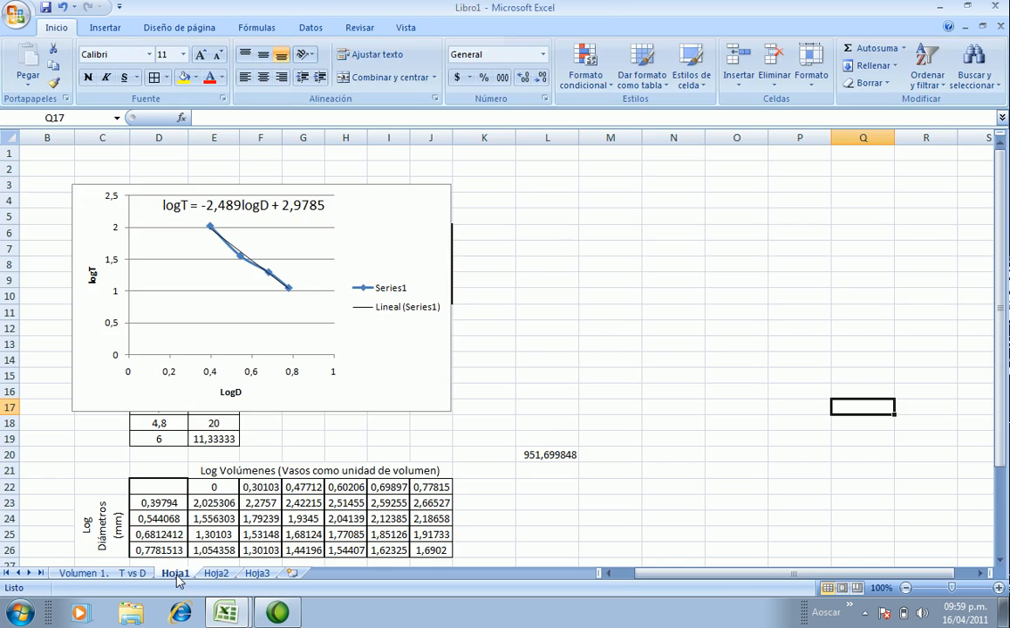
{"action": "left_click", "coordinate": [362, 246]}
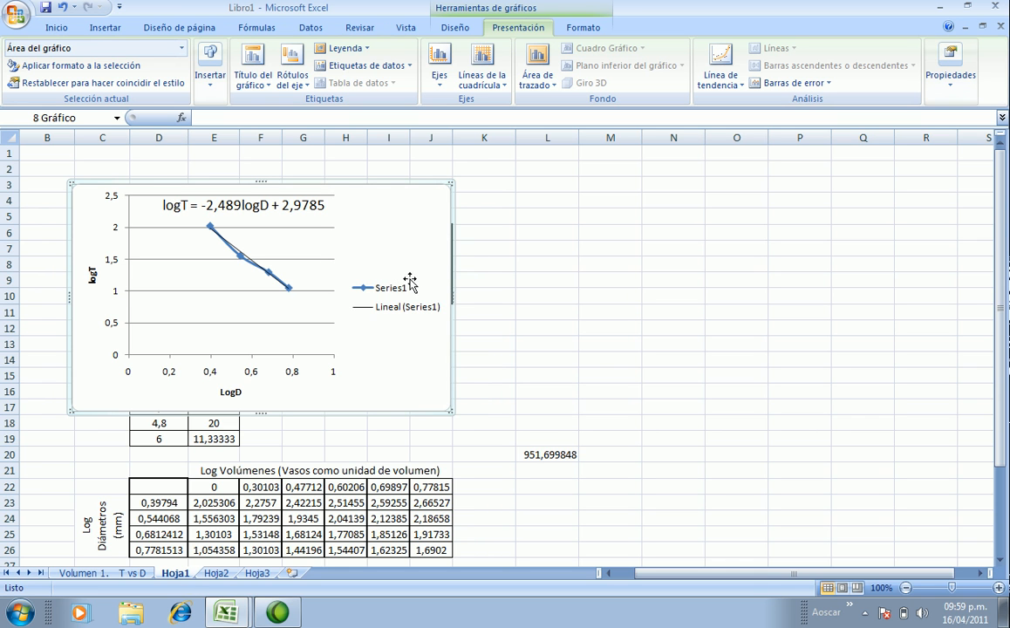
{"action": "right_click", "coordinate": [450, 405]}
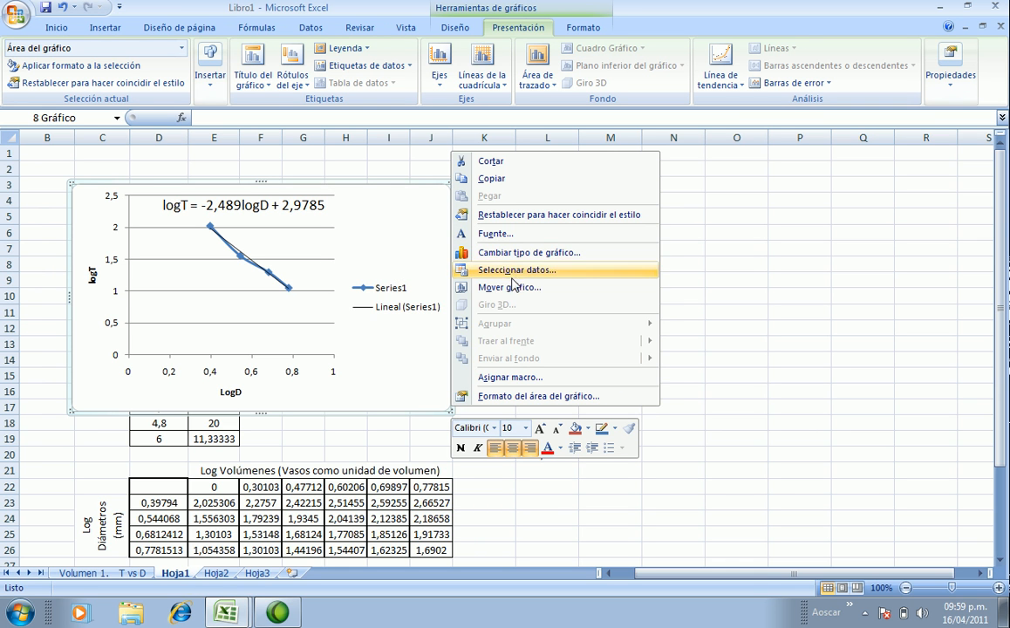
{"action": "left_click", "coordinate": [515, 288]}
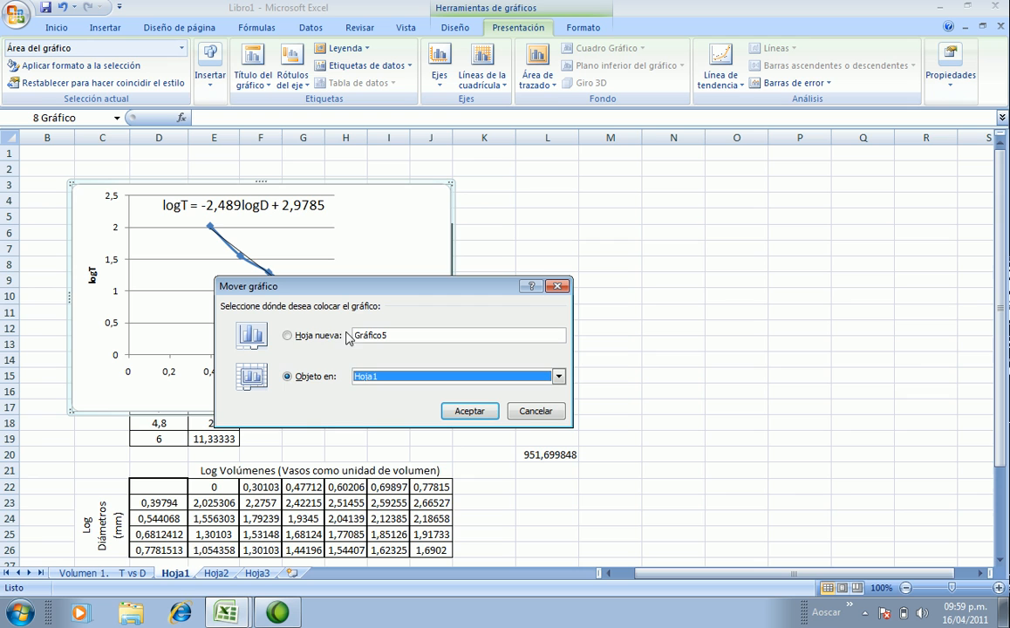
{"action": "left_click", "coordinate": [301, 335]}
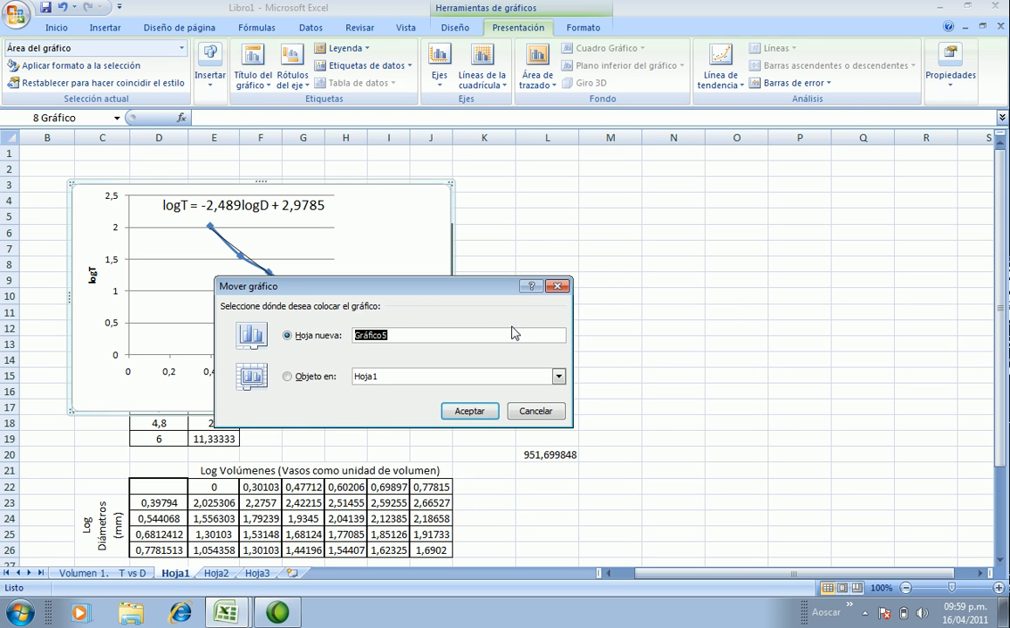
{"action": "type", "text": "Volumen 1 Logt vs logD"}
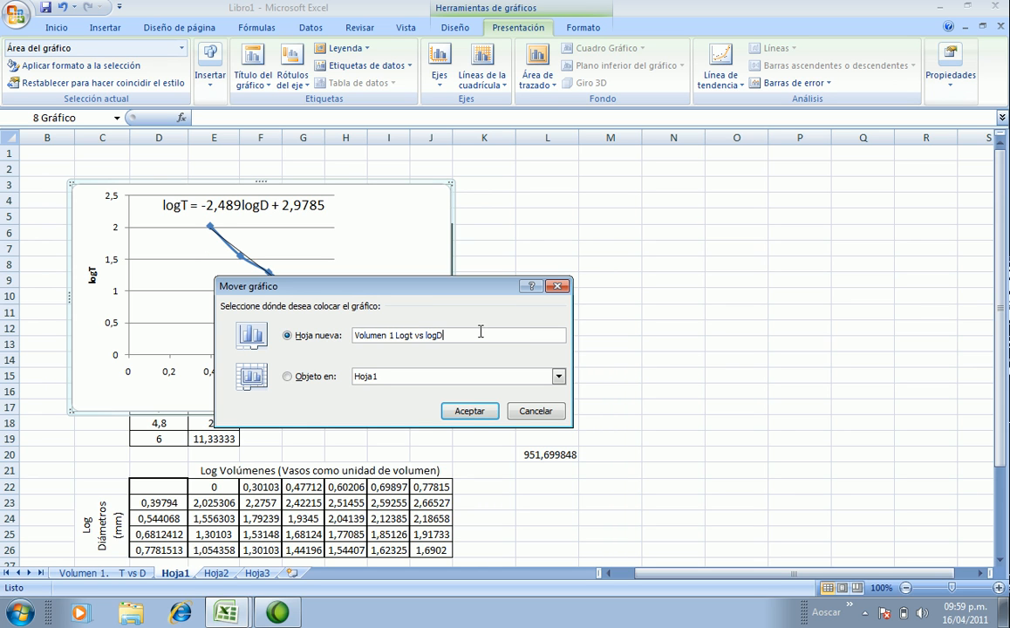
{"action": "left_click", "coordinate": [470, 411]}
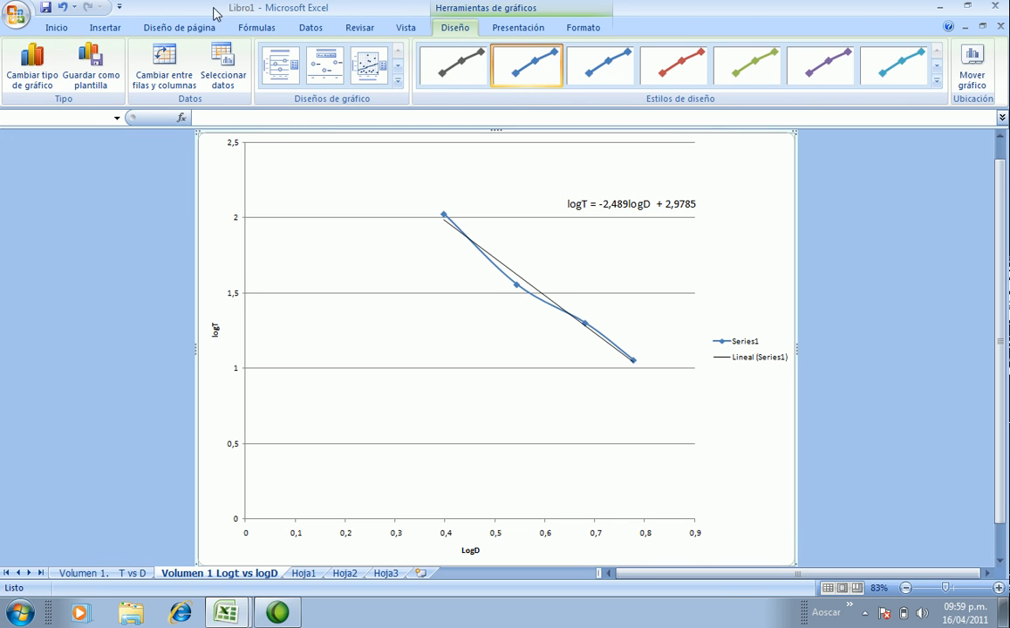
{"action": "left_click", "coordinate": [174, 27]}
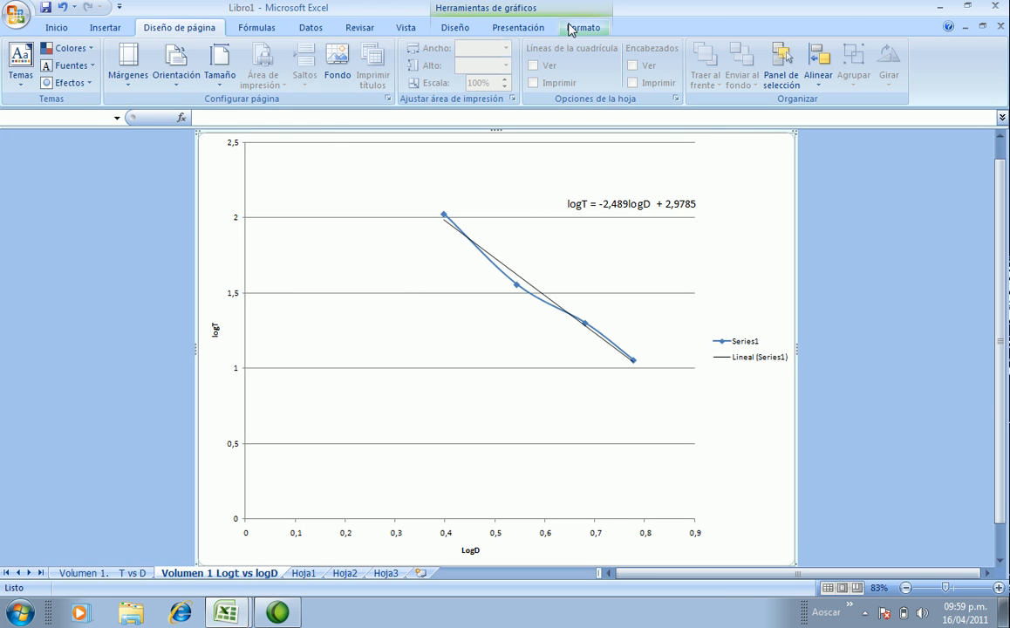
{"action": "left_click", "coordinate": [495, 28]}
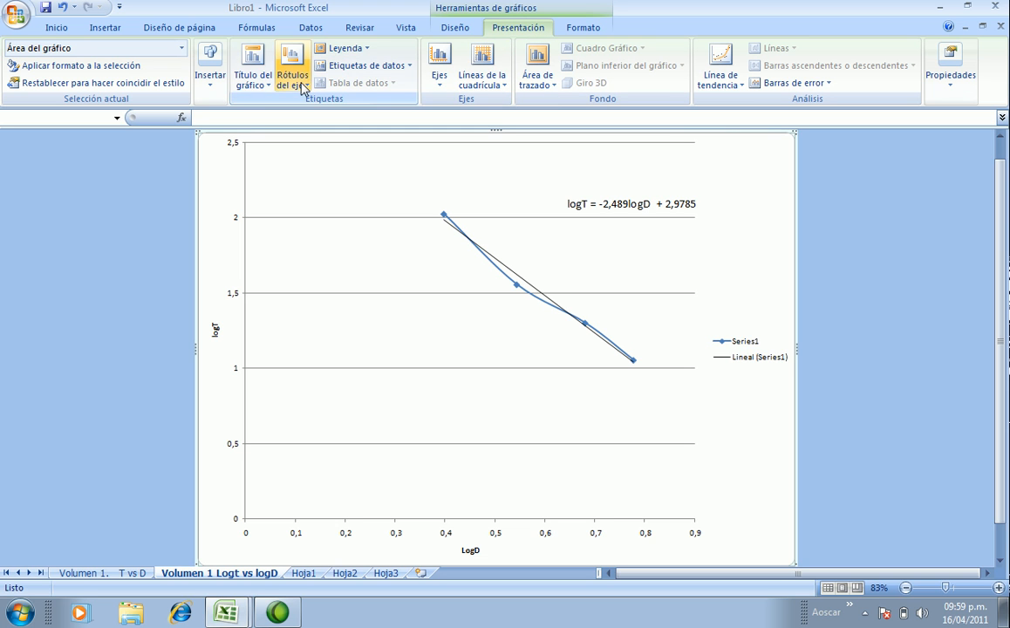
{"action": "left_click", "coordinate": [254, 81]}
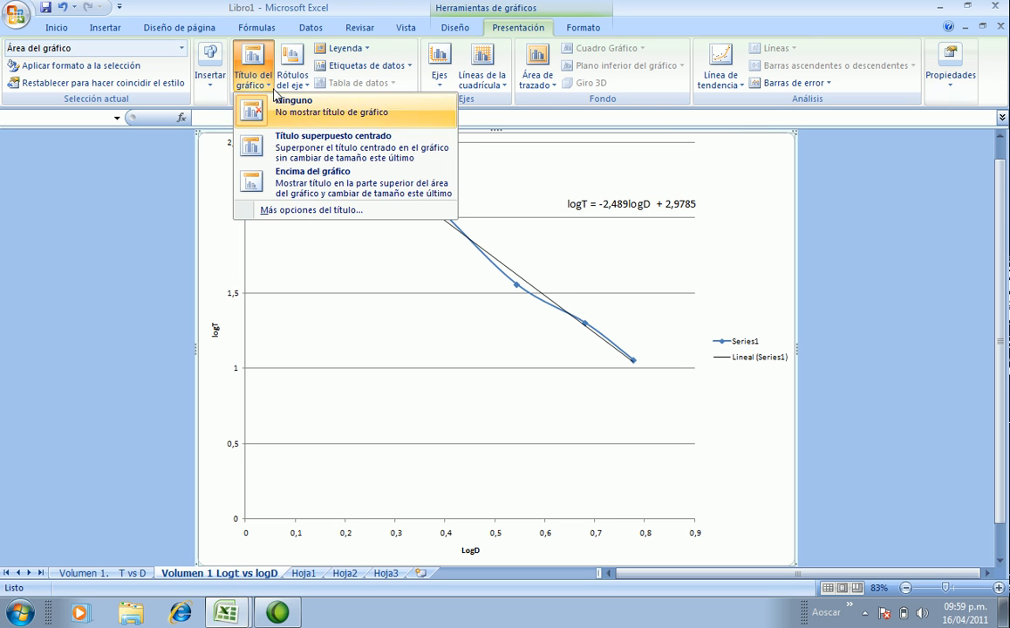
{"action": "left_click", "coordinate": [686, 207]}
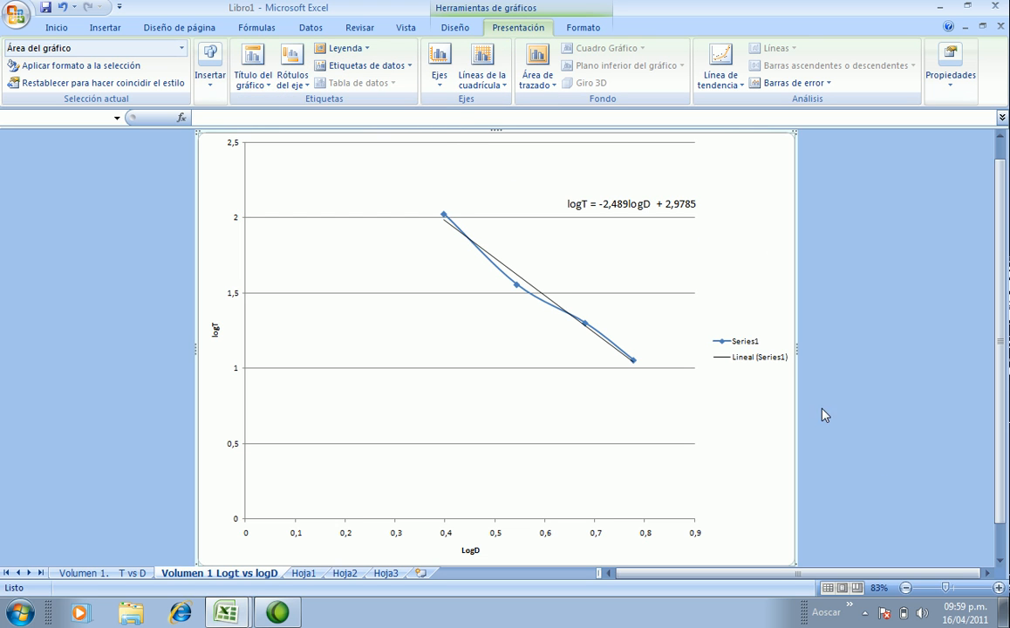